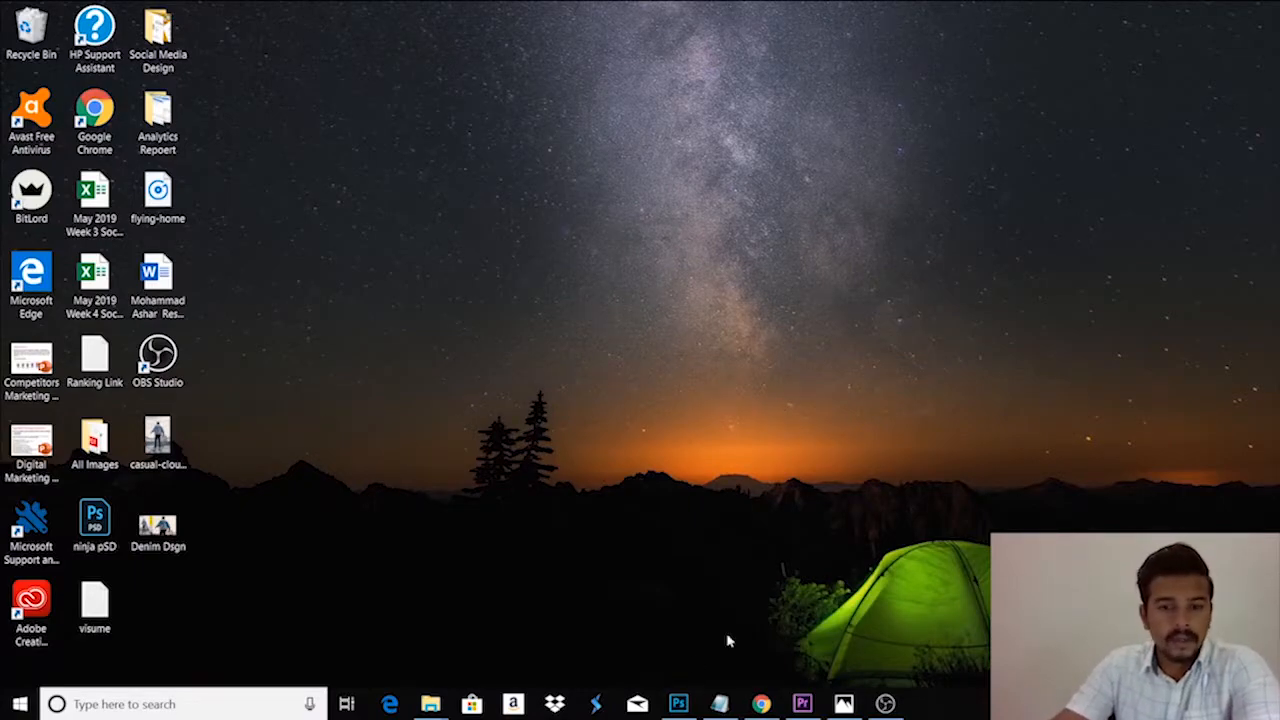
- Switch to Photoshop and create a blank 1200 x 630 pixel document at 72 pixels/inch with a white background
left_click(678, 703)
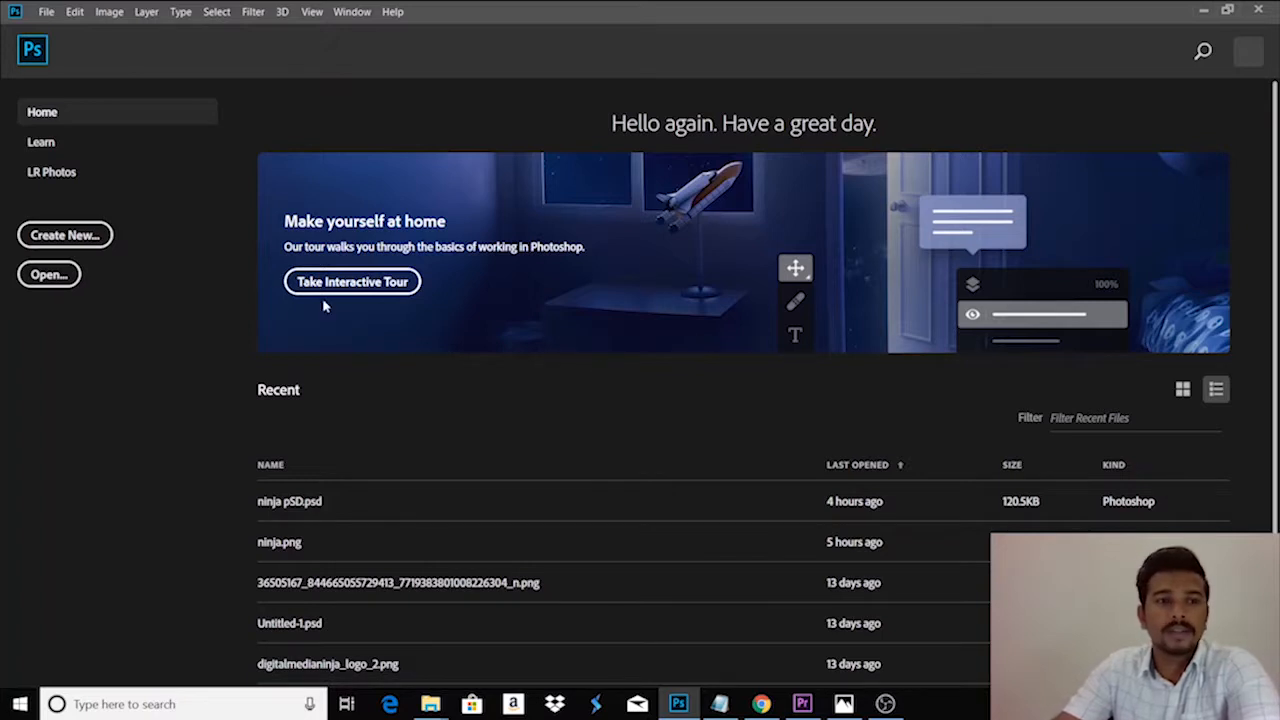
left_click(99, 233)
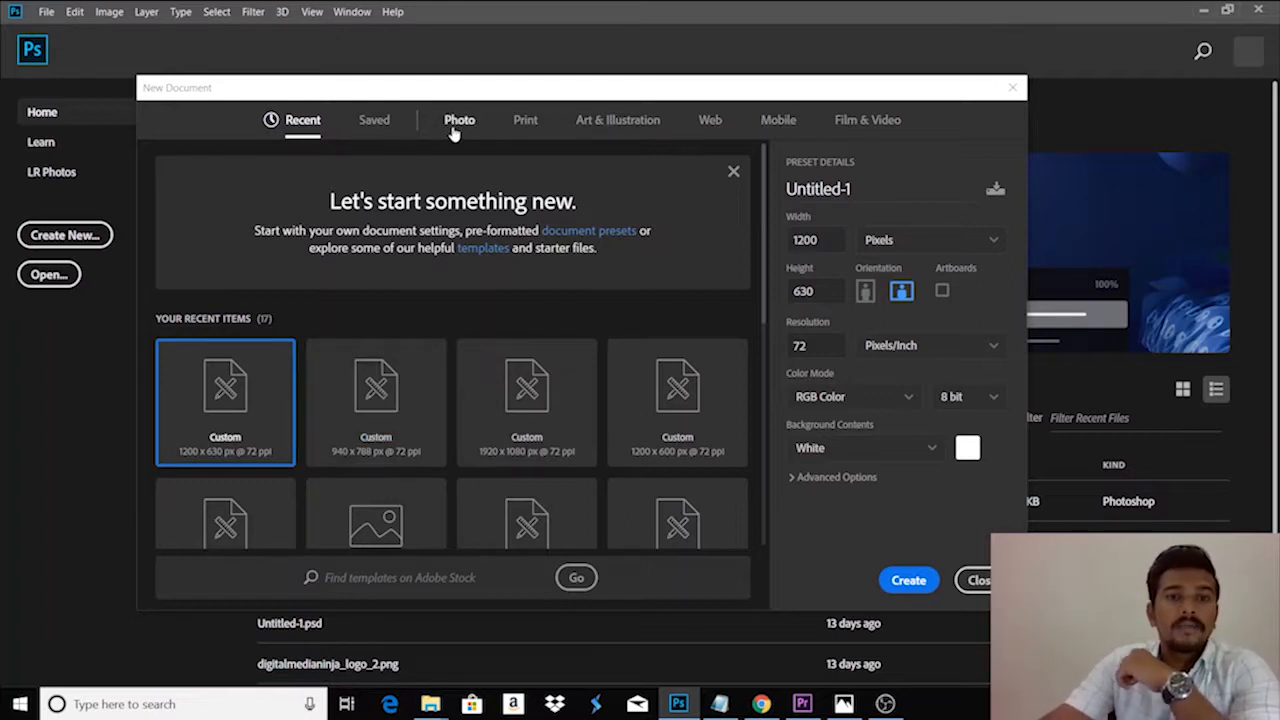
left_click(455, 128)
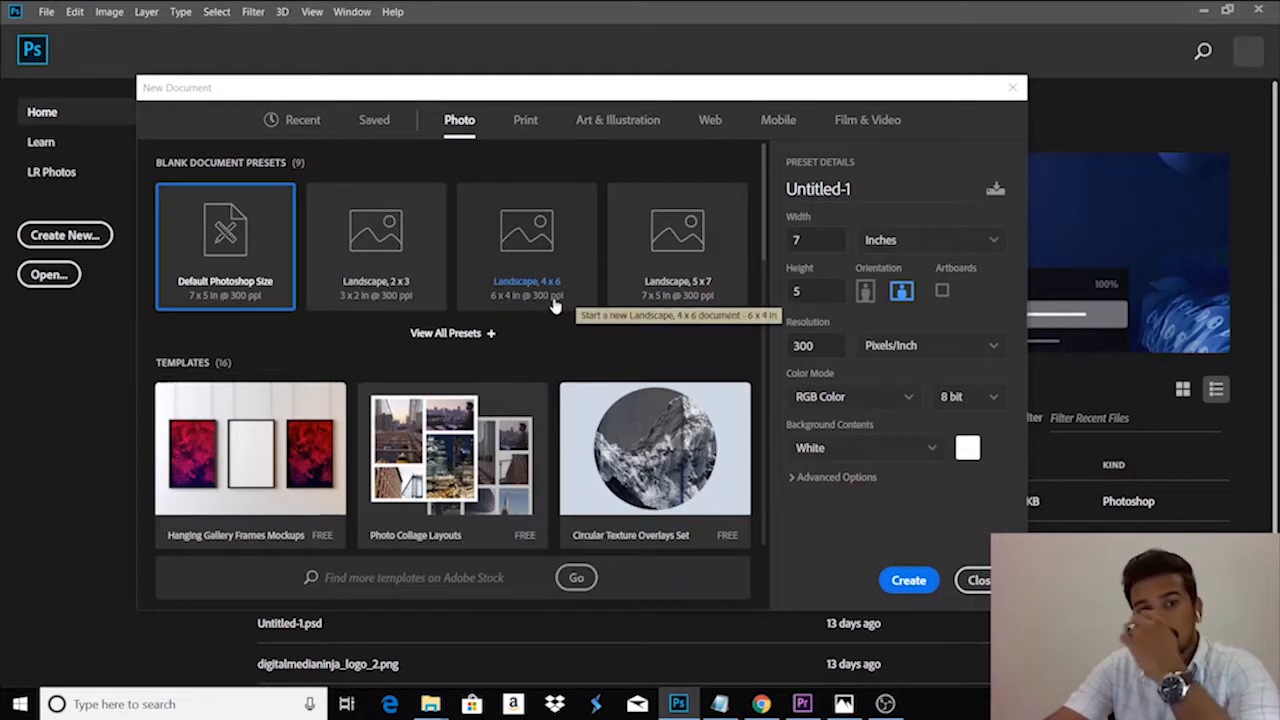
left_click(527, 122)
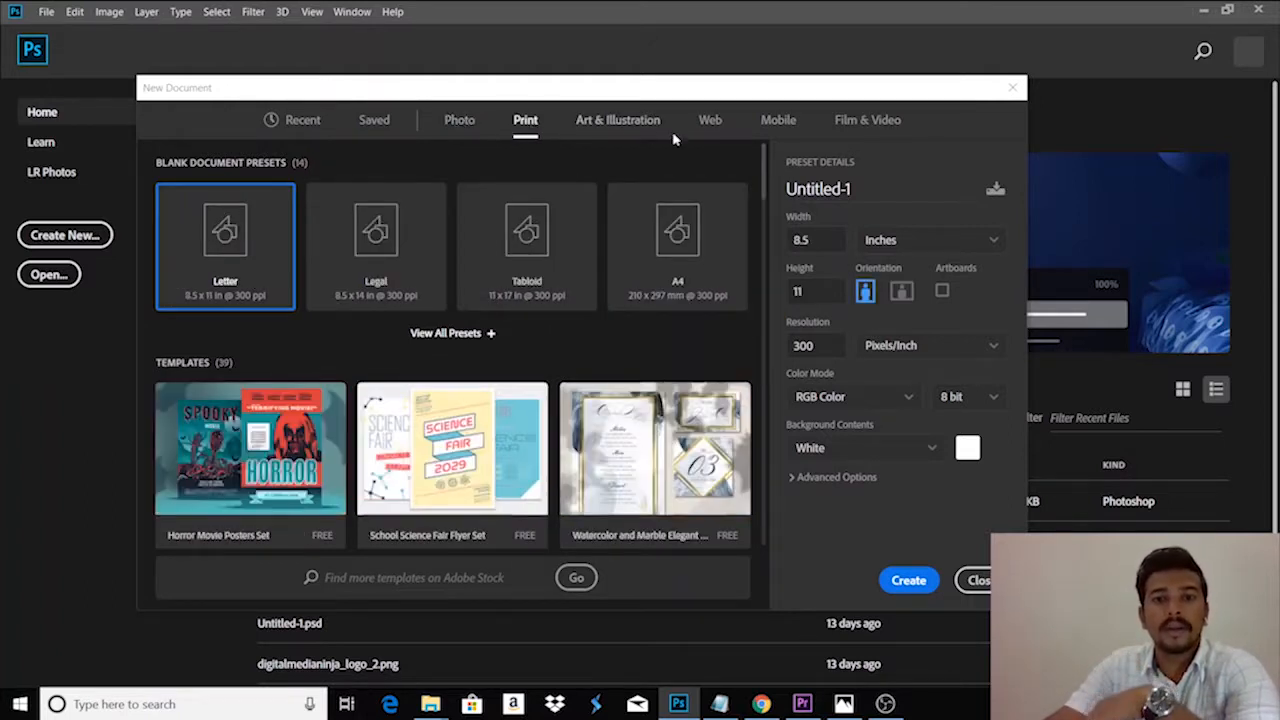
left_click(778, 122)
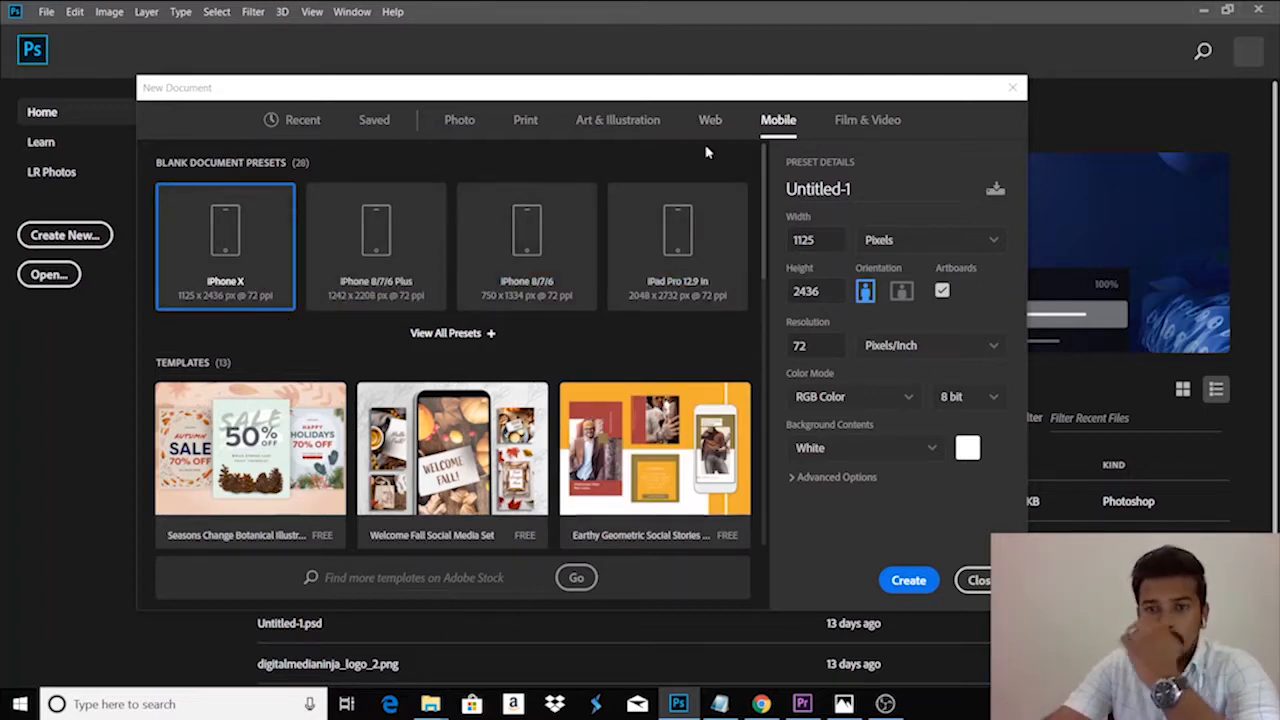
left_click(308, 124)
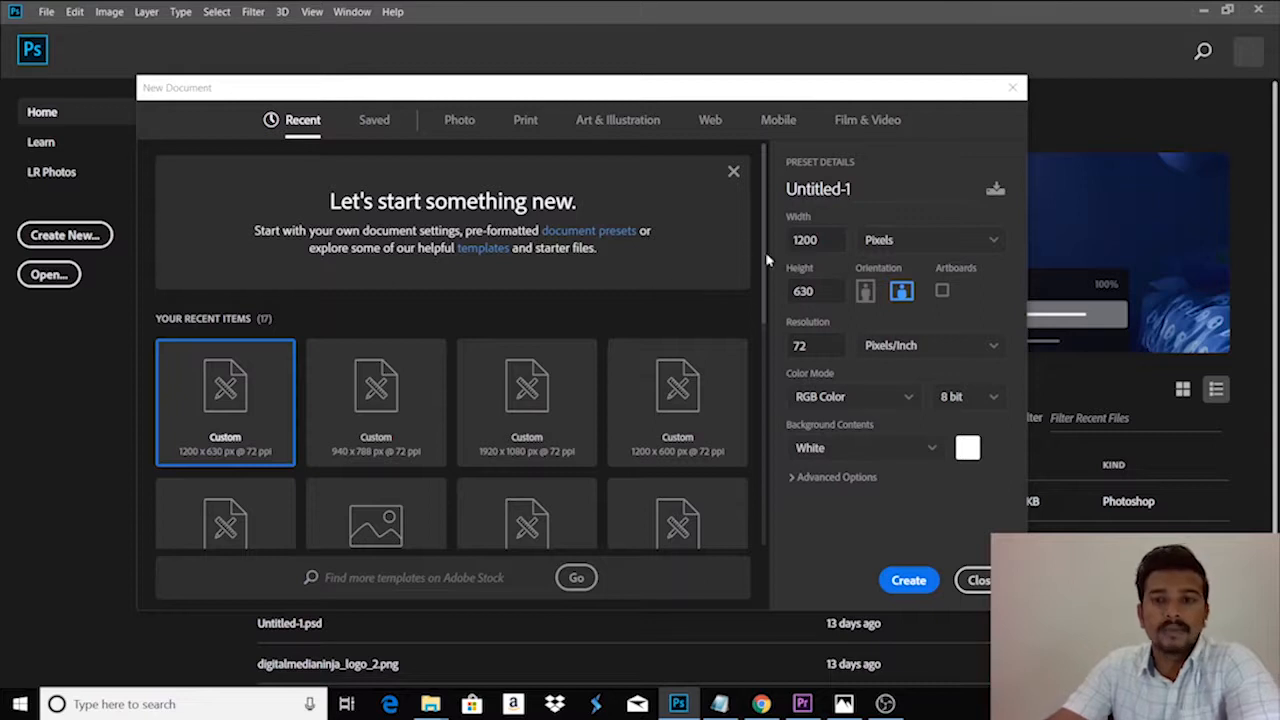
left_click_drag(825, 297, 728, 297)
left_click_drag(824, 241, 768, 252)
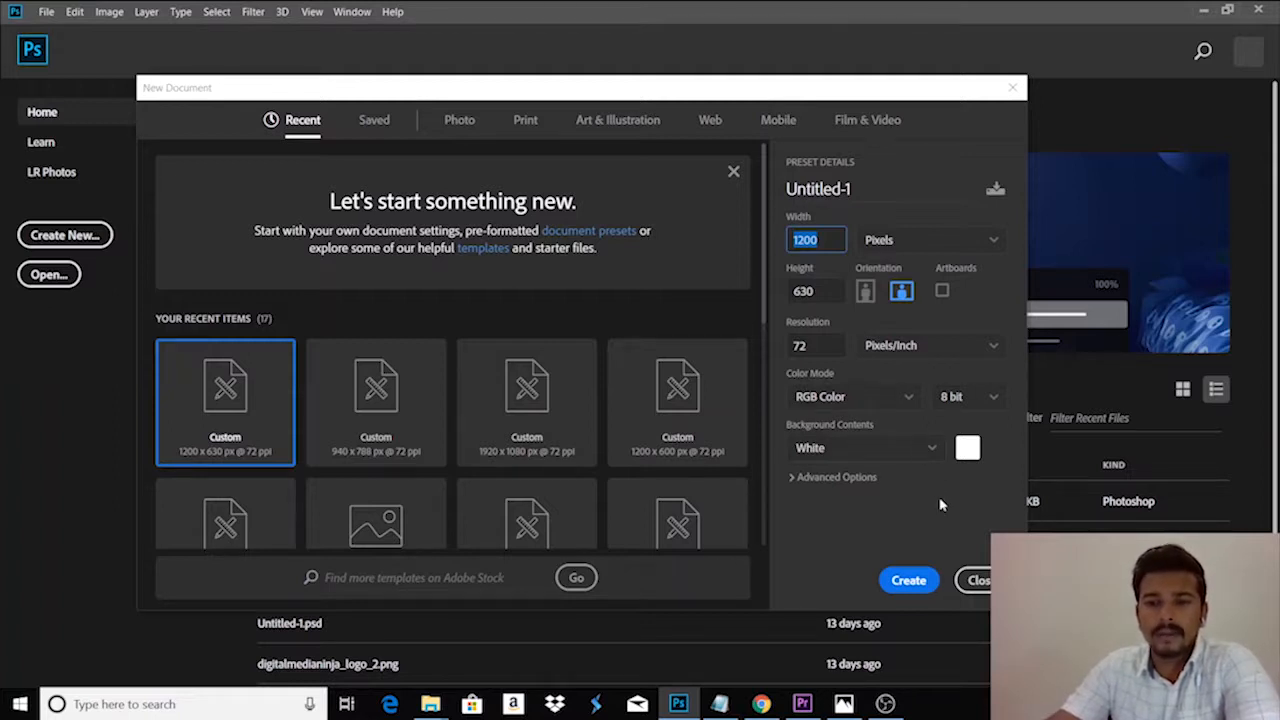
left_click(908, 580)
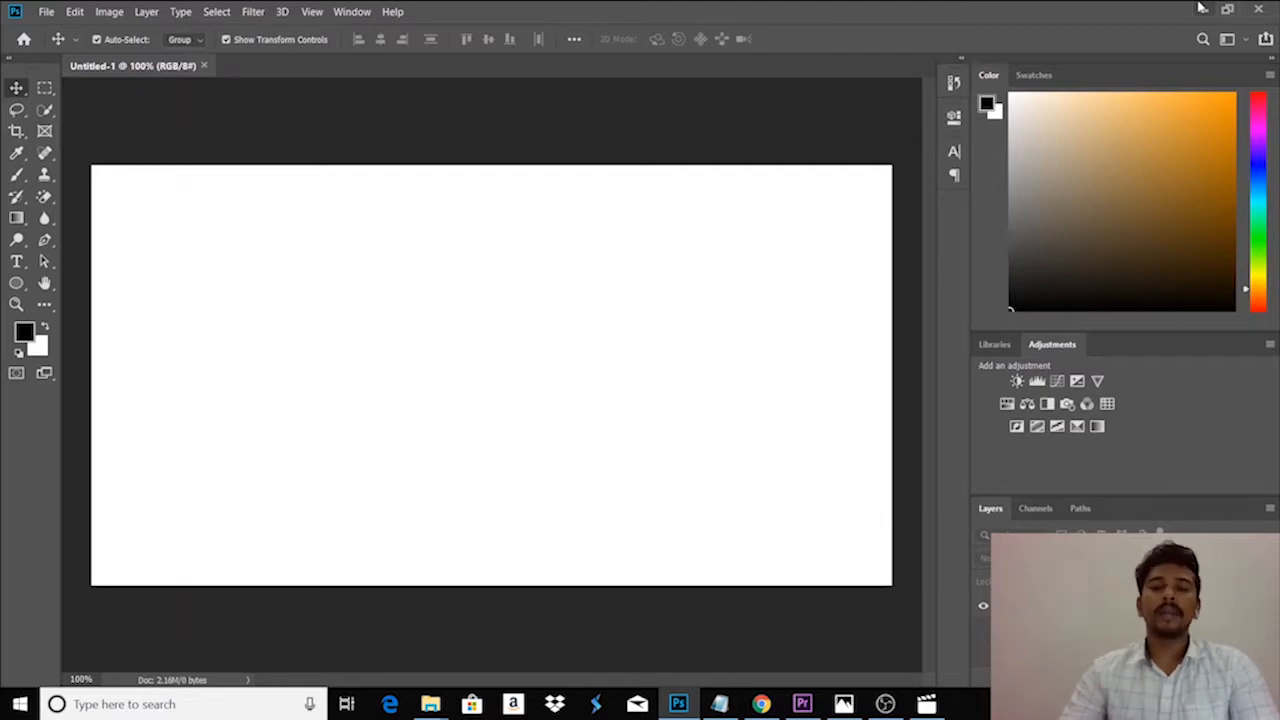
- Place the casual-clouds photo from the desktop into the document at its fitted size and add a new empty layer
left_click(1202, 9)
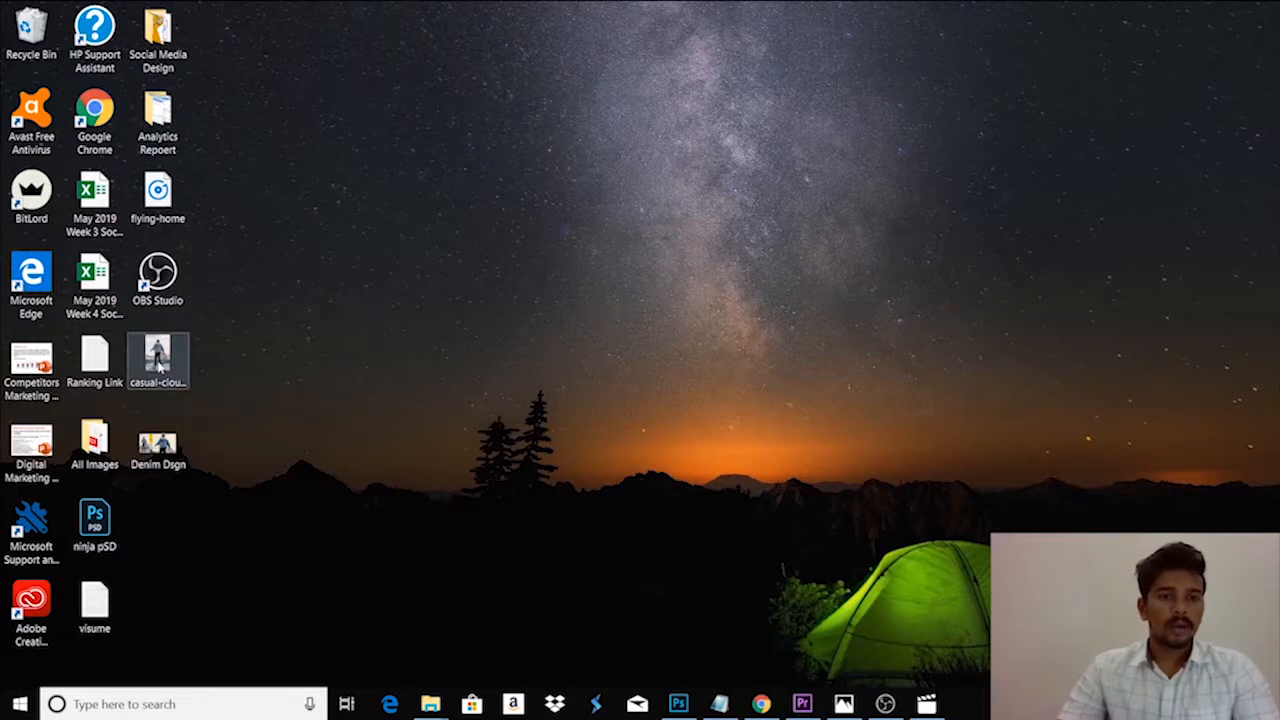
left_click_drag(160, 366, 679, 706)
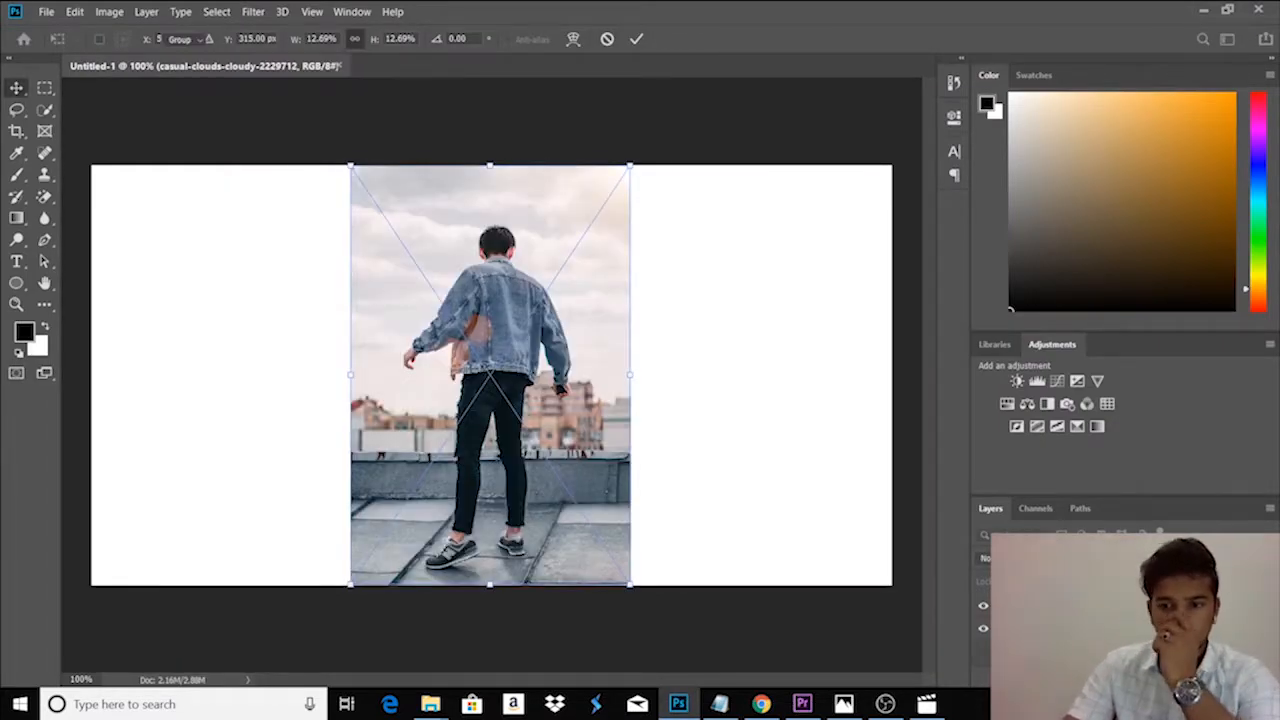
key("Return")
left_click(490, 375)
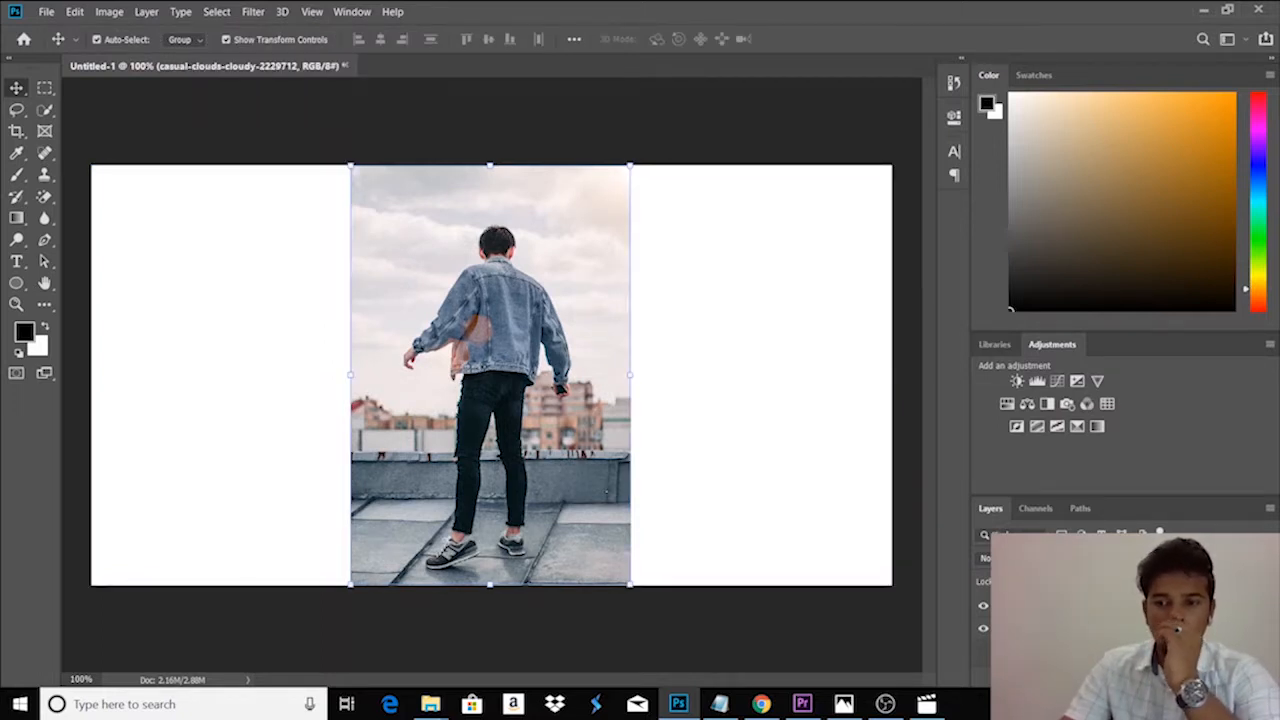
key("ctrl+shift+alt+n")
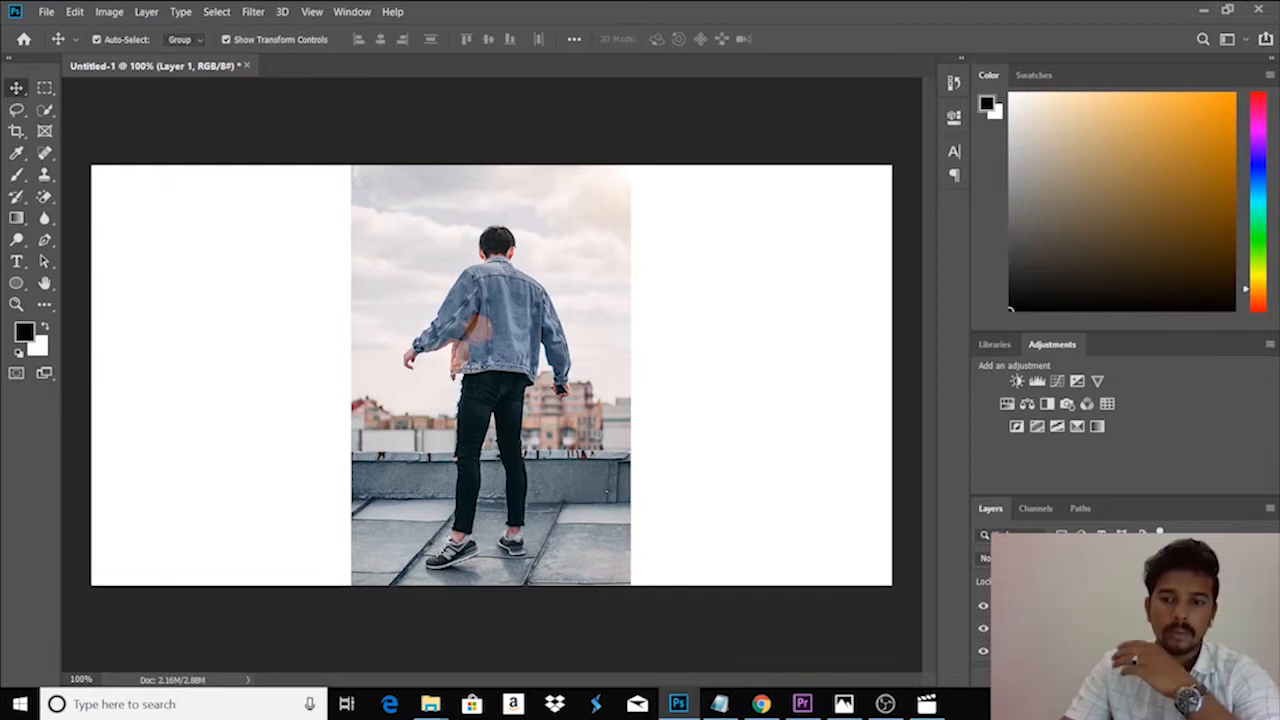
- Move the photo toward the canvas's right side, widen it to about 20.46%, and align it with the right edge
left_click(497, 357)
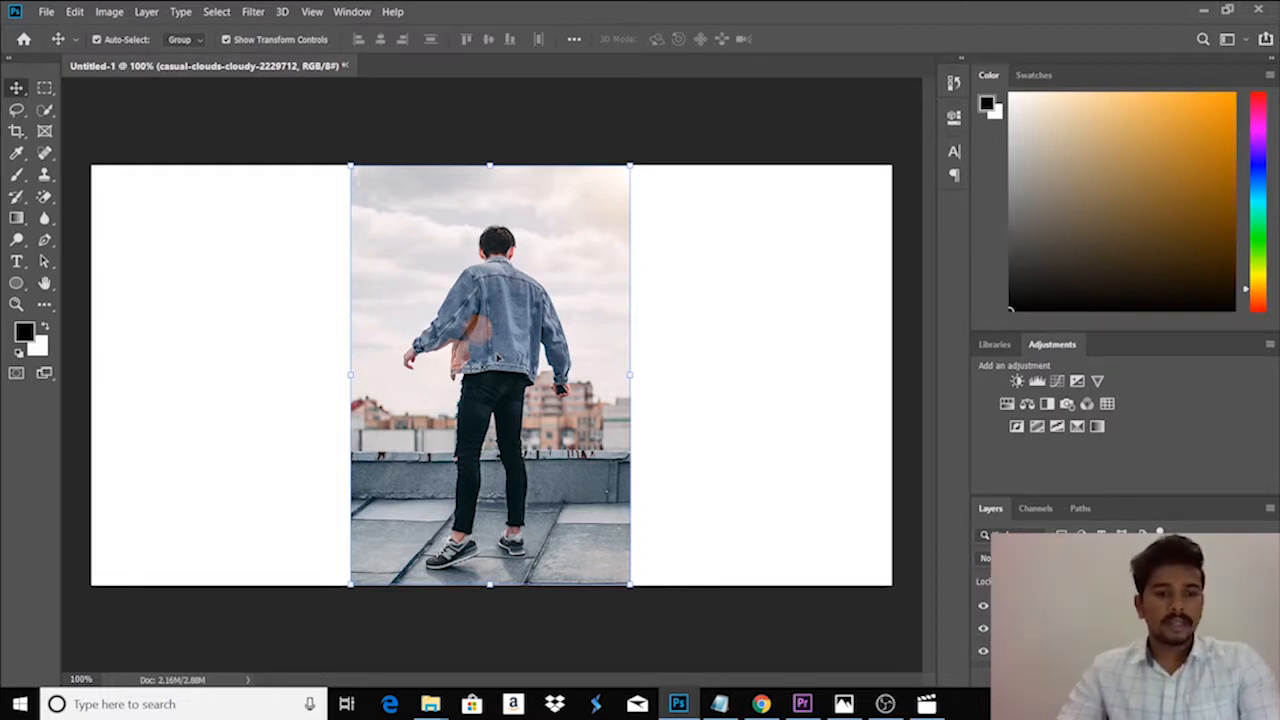
left_click_drag(497, 357, 694, 367)
mouse_move(717, 322)
left_mouse_down()
mouse_move(755, 310)
mouse_move(728, 314)
left_mouse_up()
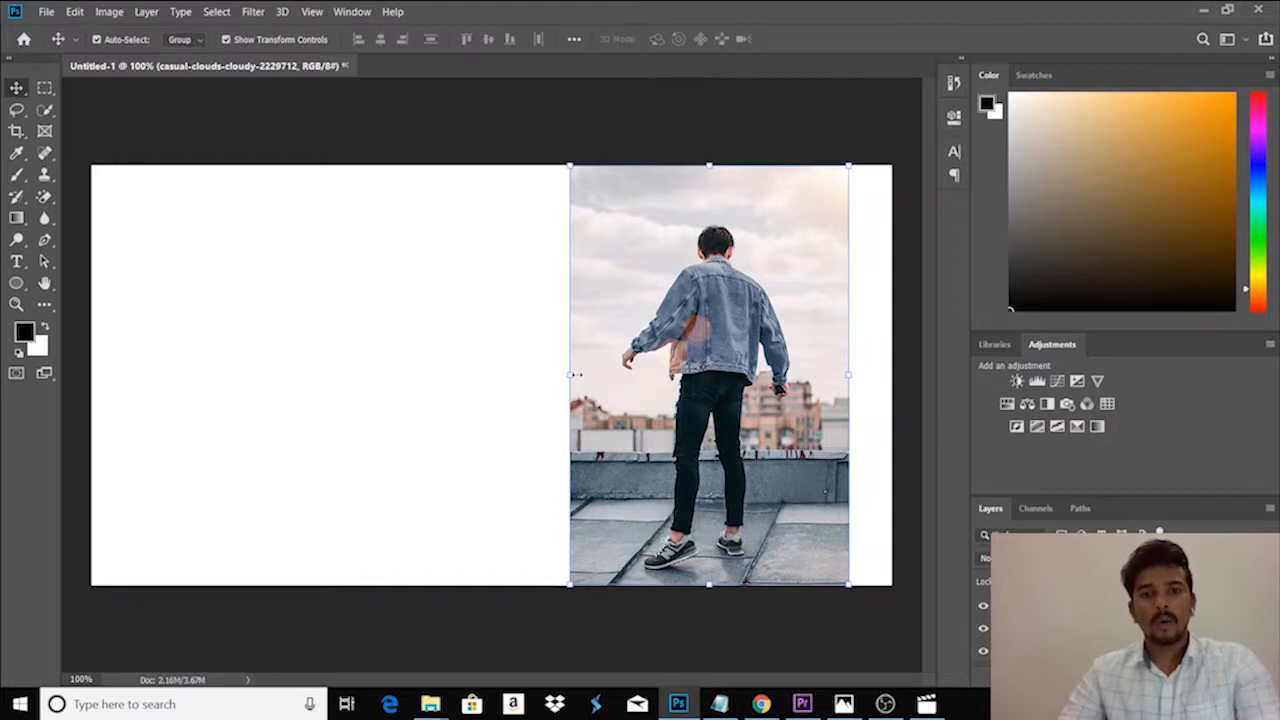
left_click_drag(568, 375, 397, 387)
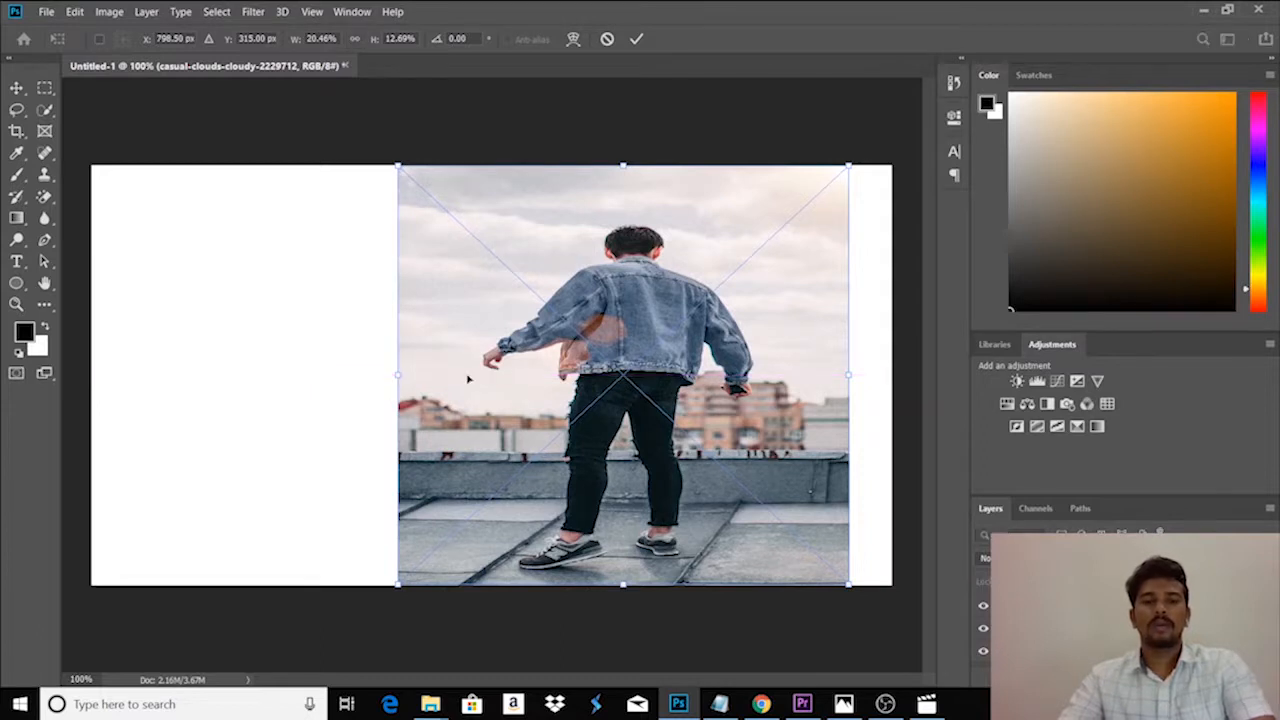
left_click_drag(560, 360, 598, 368)
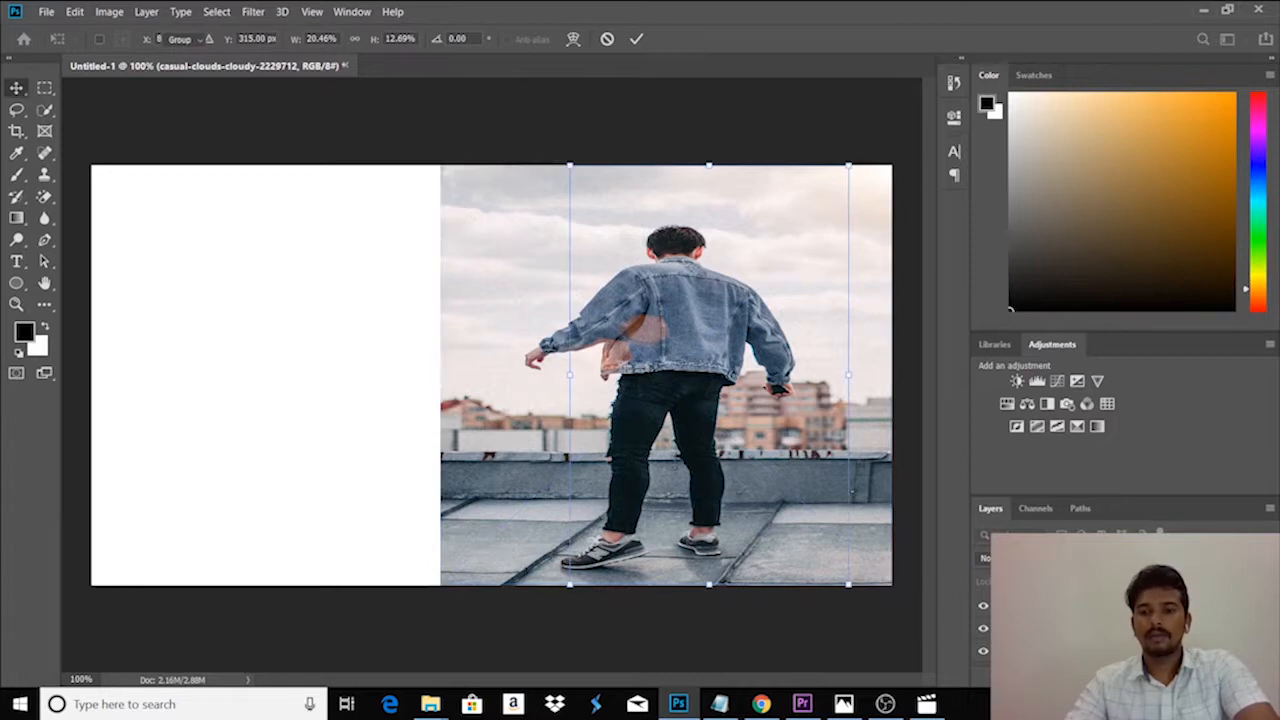
key("Return")
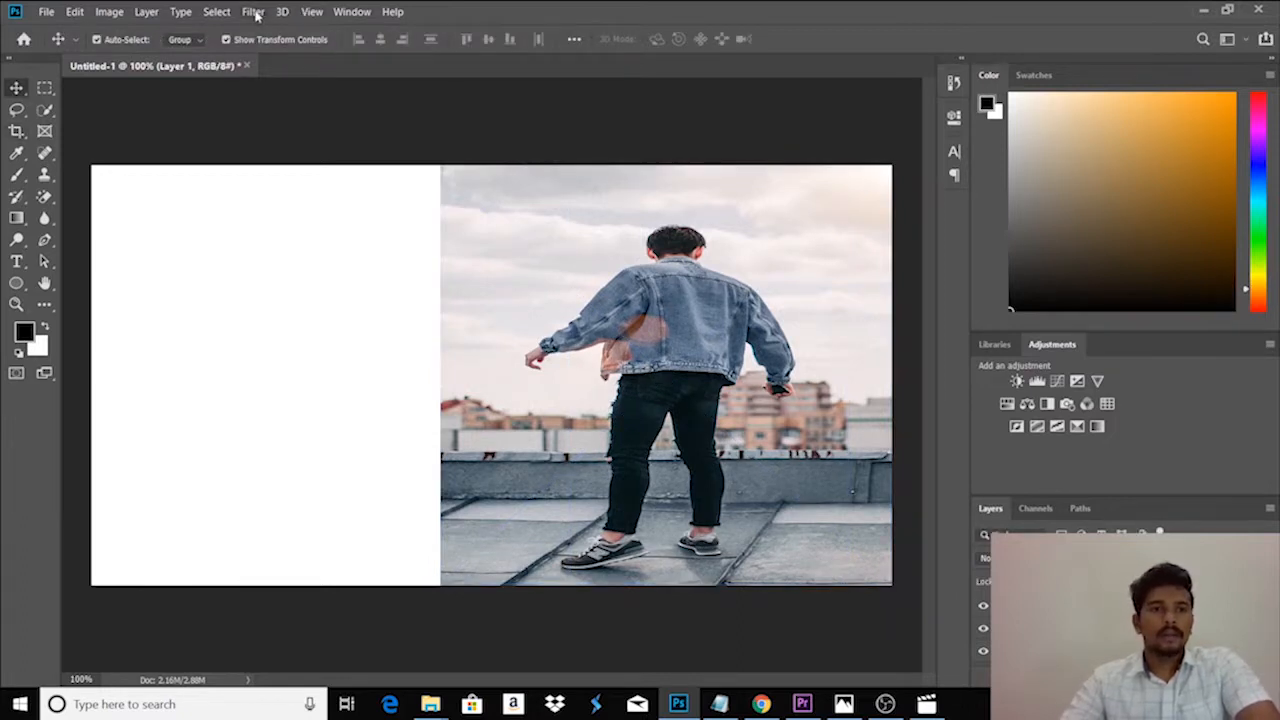
- Add a vertical guide at 25% of the canvas width
left_click(312, 13)
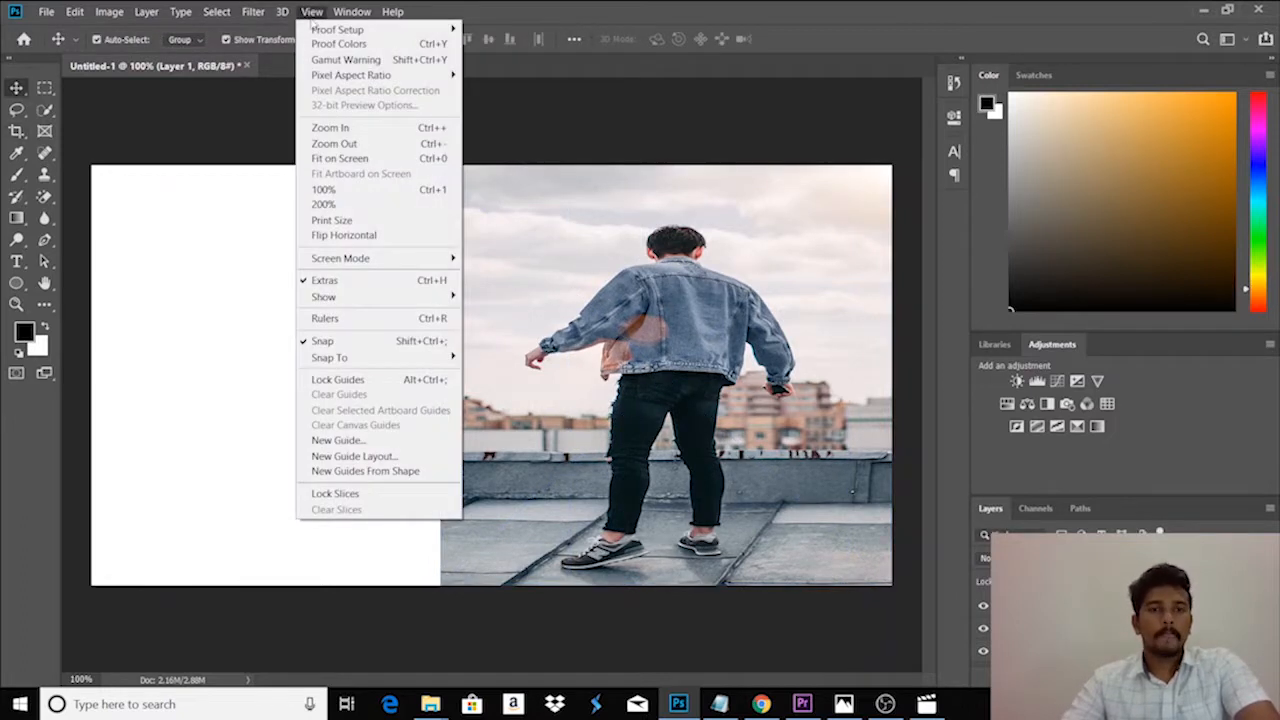
left_click(398, 440)
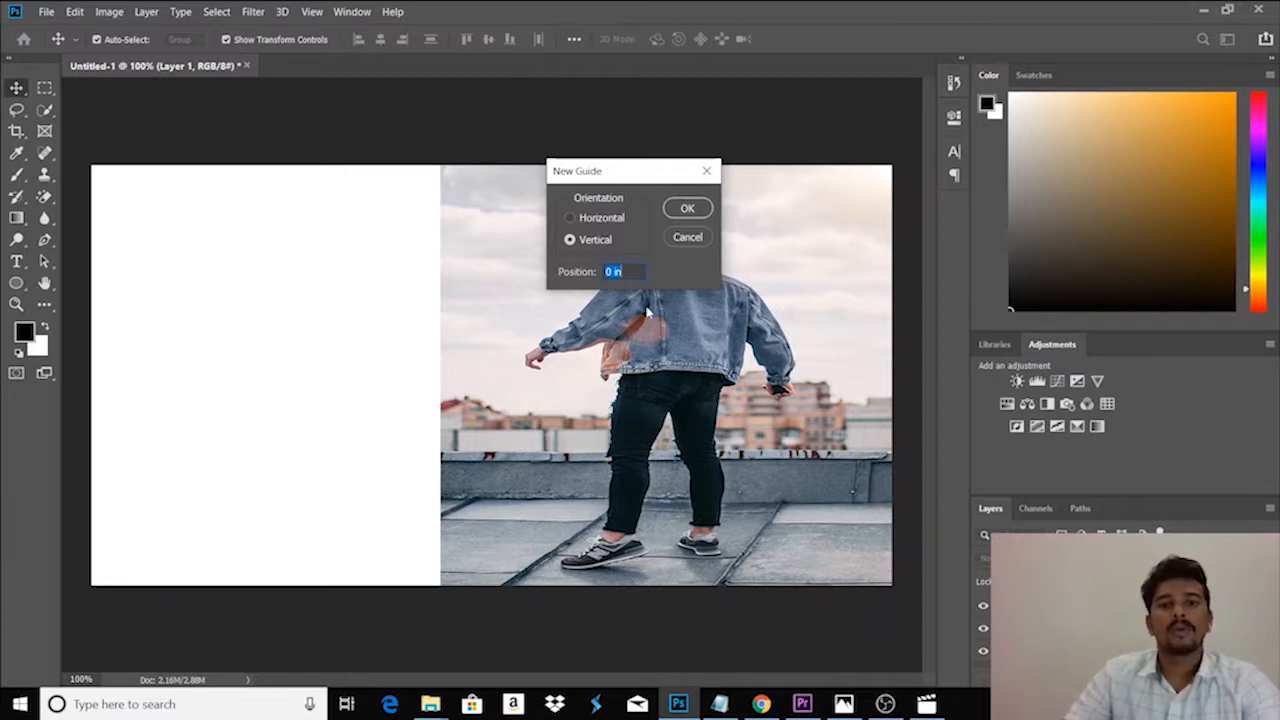
type("25")
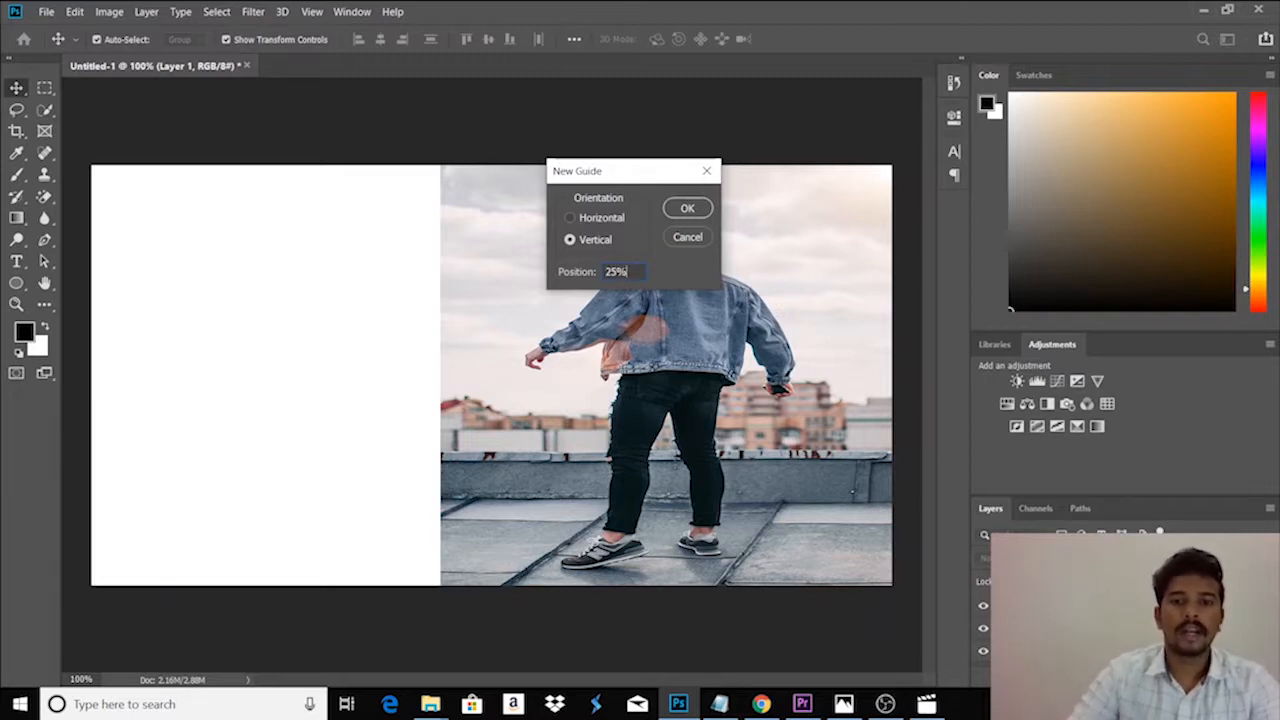
left_click(688, 208)
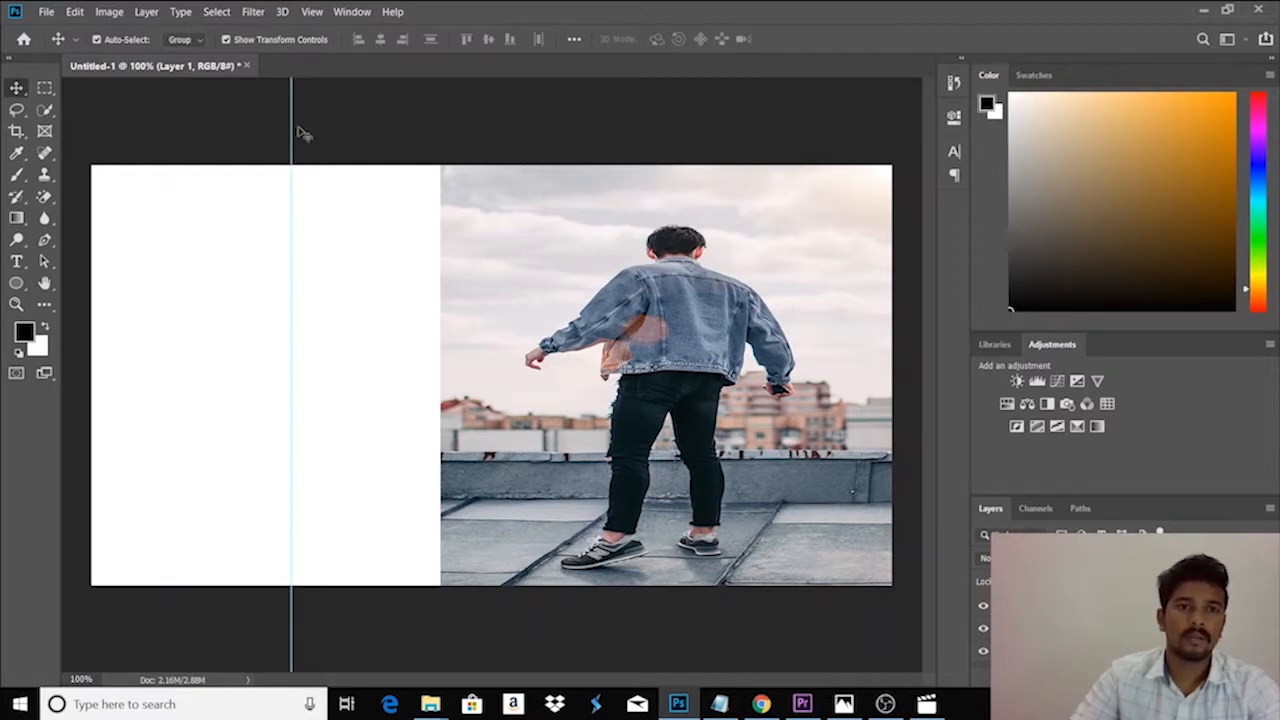
- Add a second vertical guide at 15% of the canvas width
left_click(311, 12)
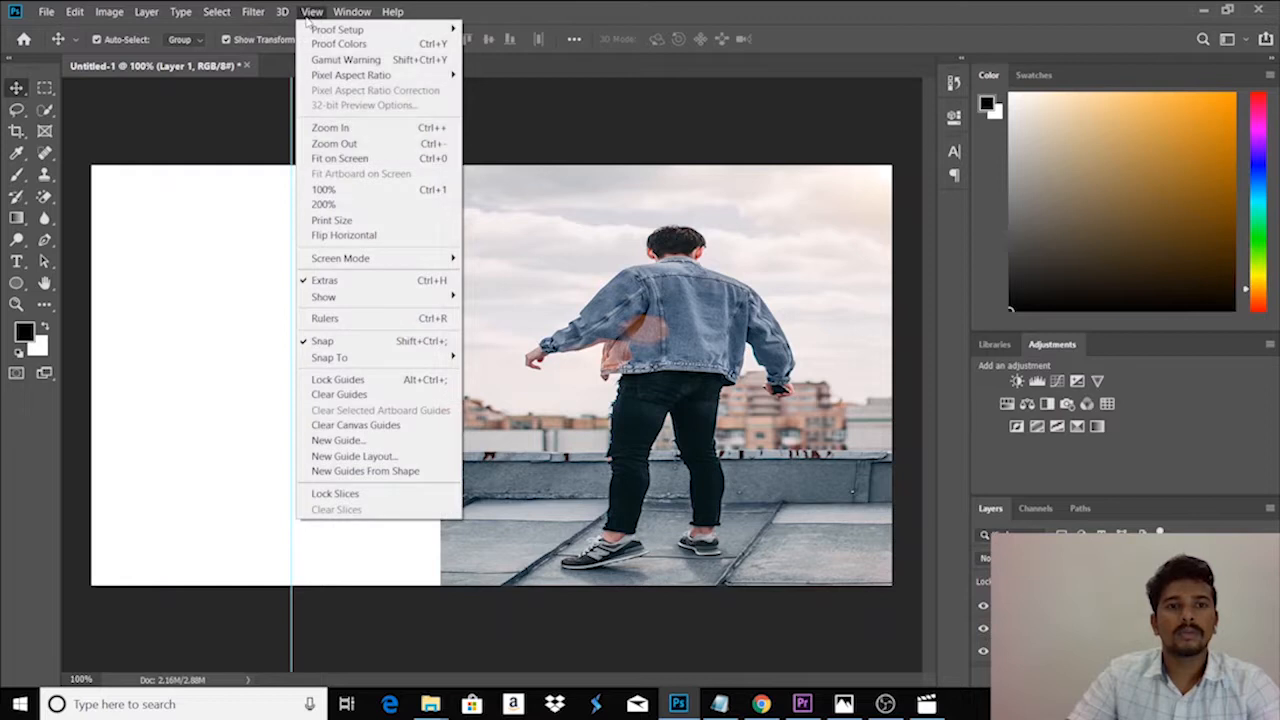
left_click(337, 440)
type("1")
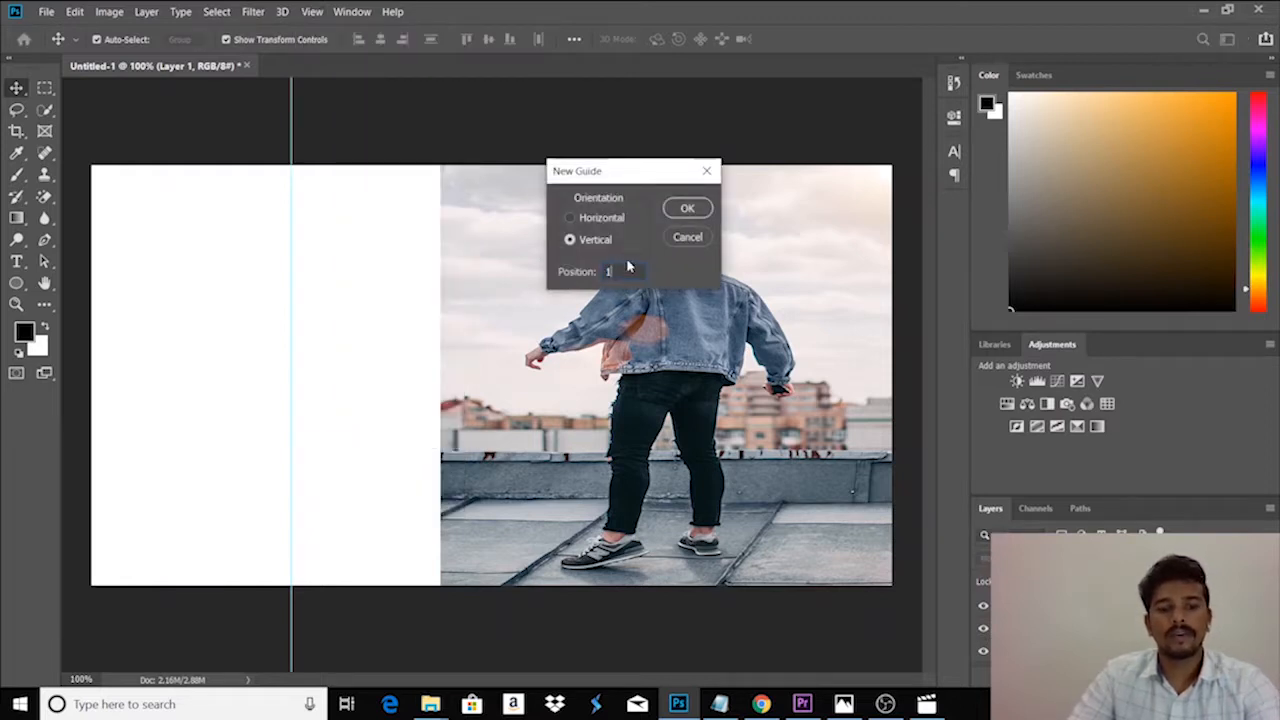
type("5%")
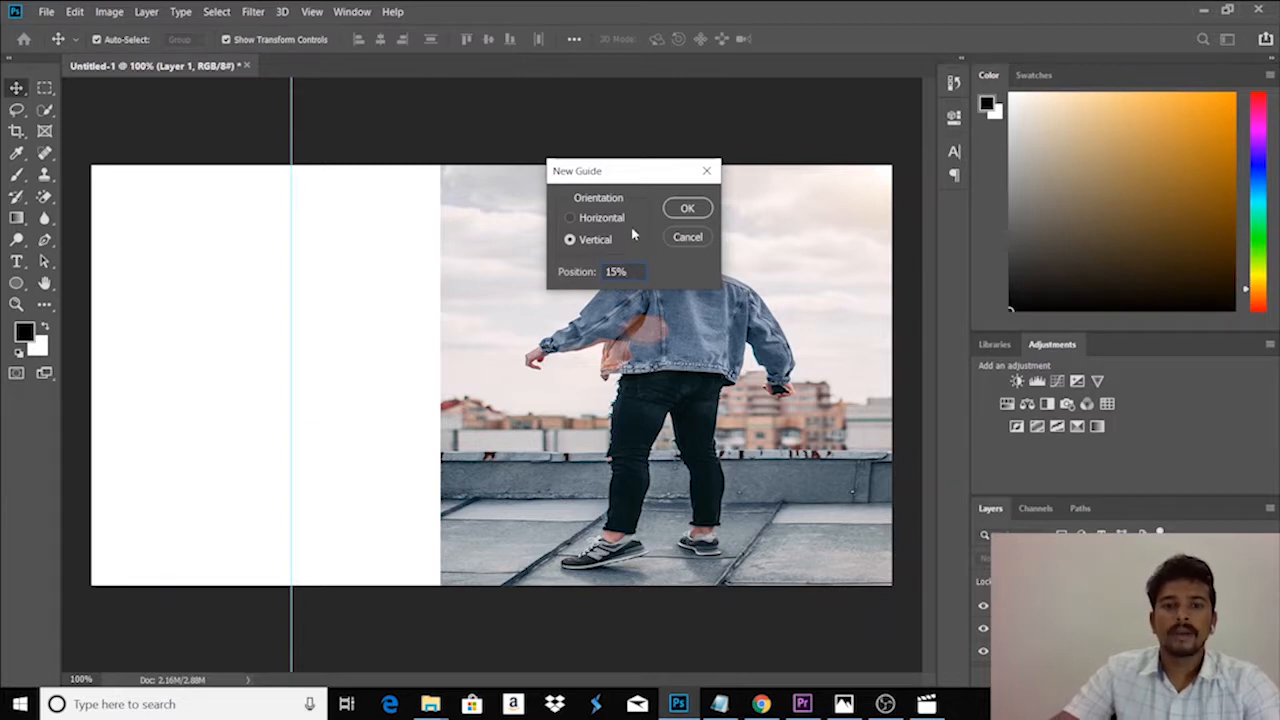
left_click(688, 208)
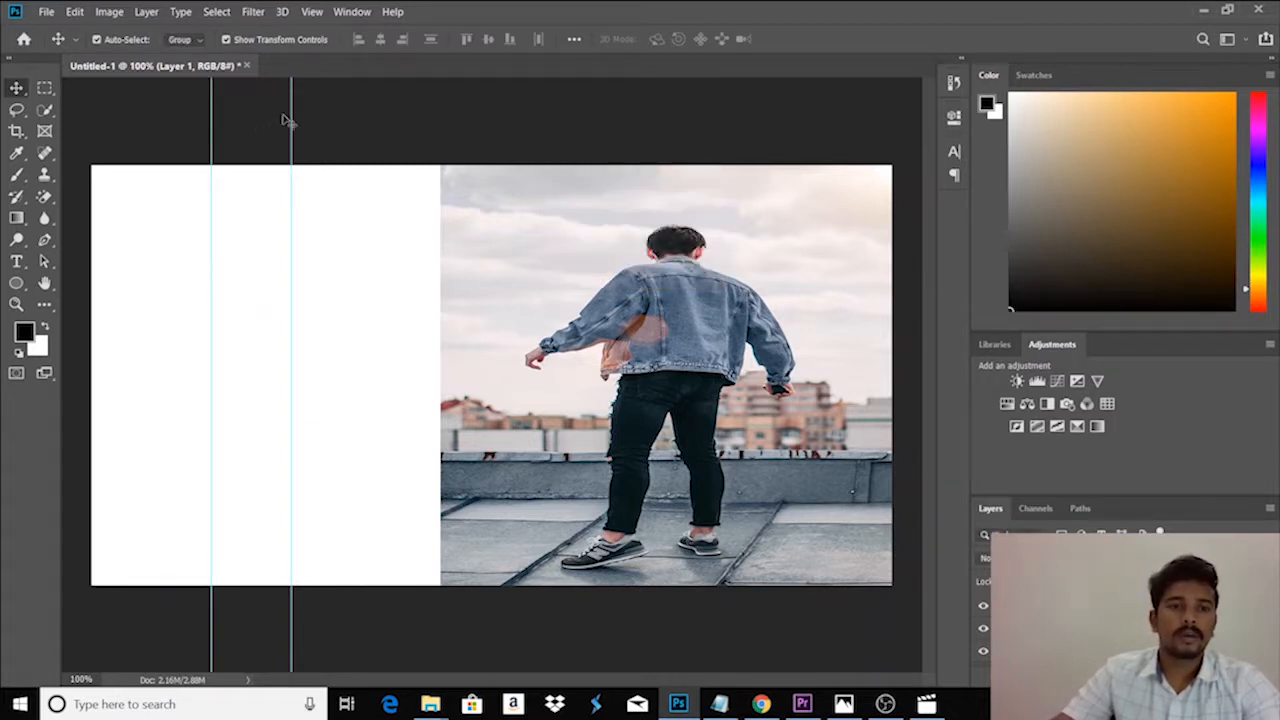
- Shift both vertical guides to the right, keeping them in the white area beside the photo with a narrow strip between them
left_click_drag(291, 112, 329, 106)
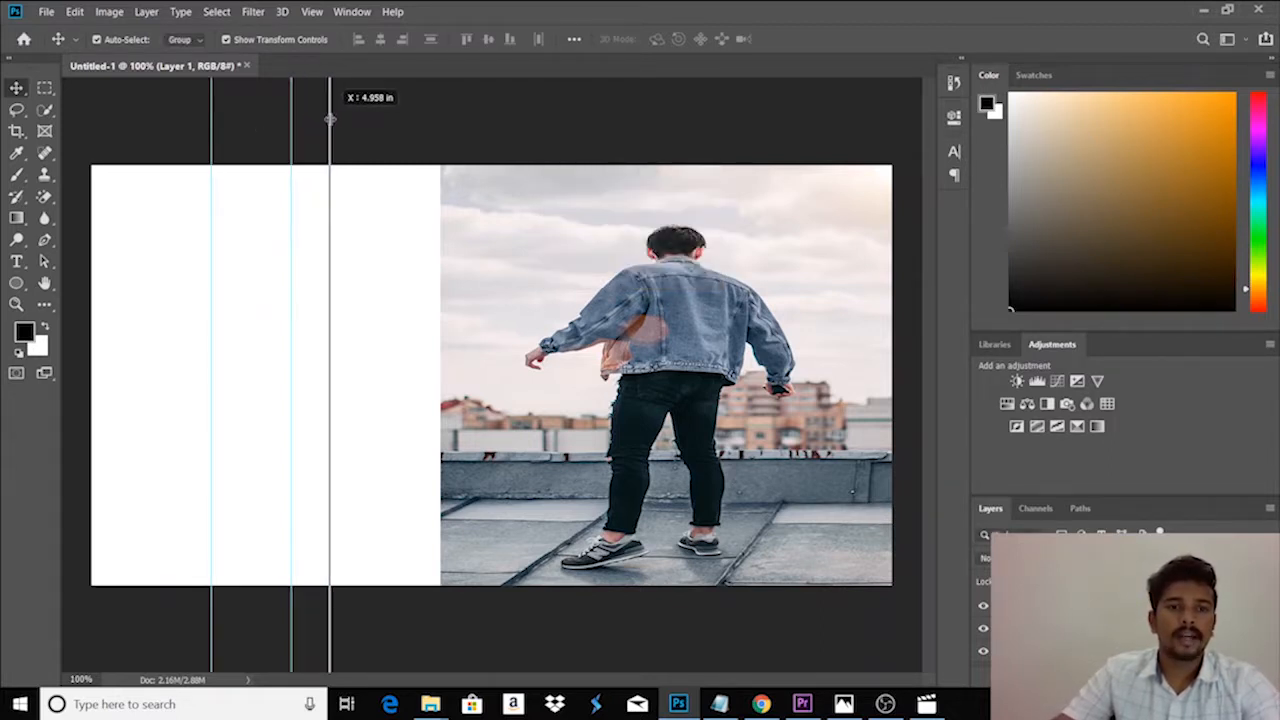
left_click_drag(211, 114, 335, 122)
left_click_drag(268, 114, 348, 122)
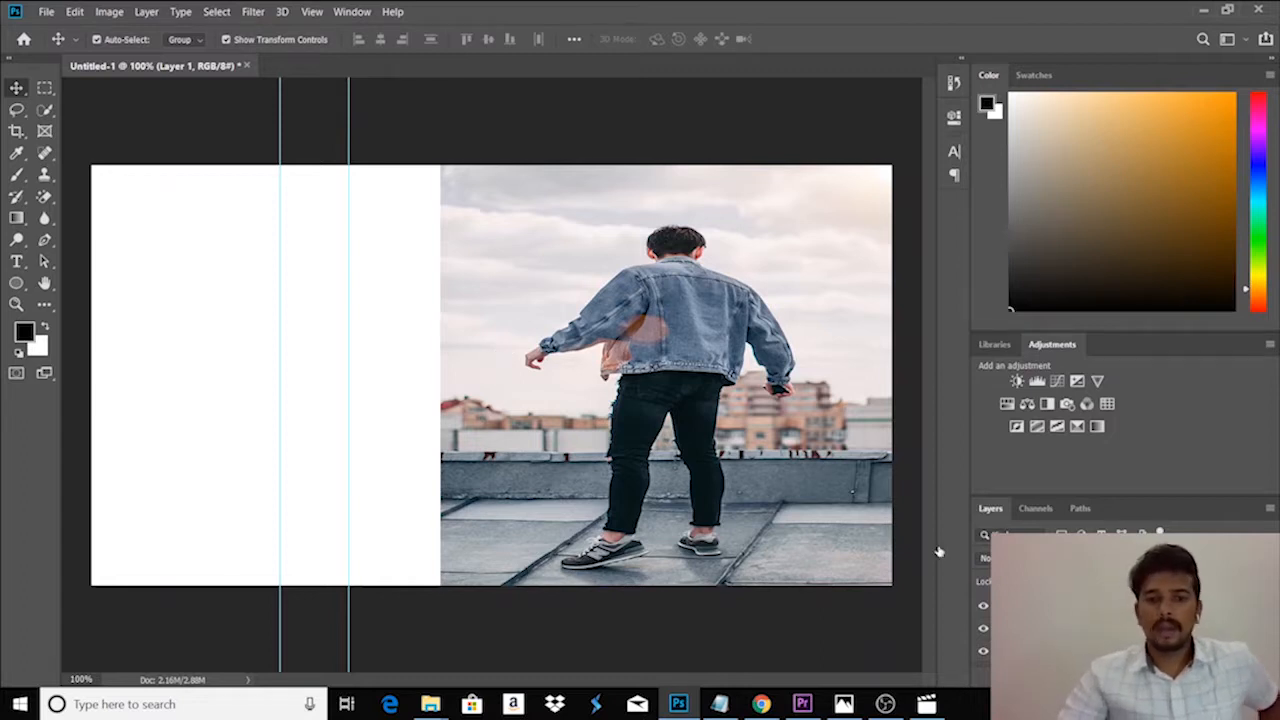
- Enlarge the photo to about 26.26% by 16.28% so it fills the canvas from the rightmost guide, cropping the man's lower legs
left_click(445, 378)
left_click_drag(441, 376, 348, 374)
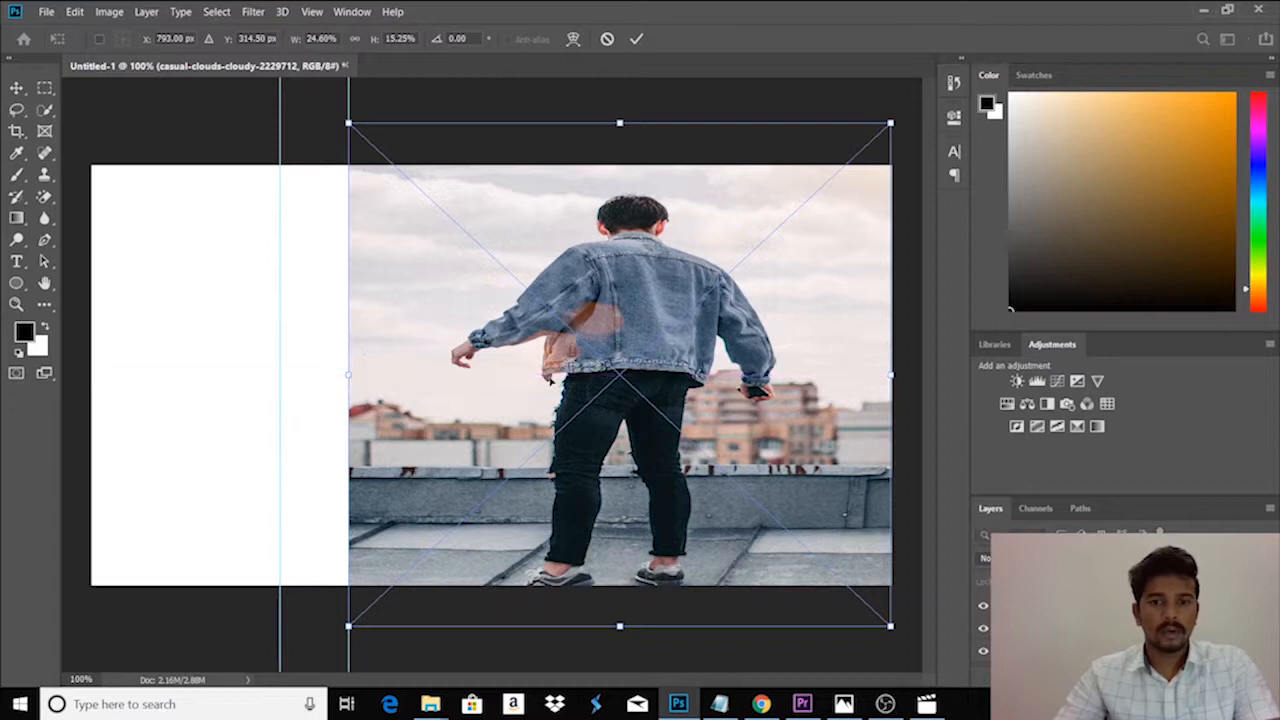
left_click_drag(630, 319, 630, 395)
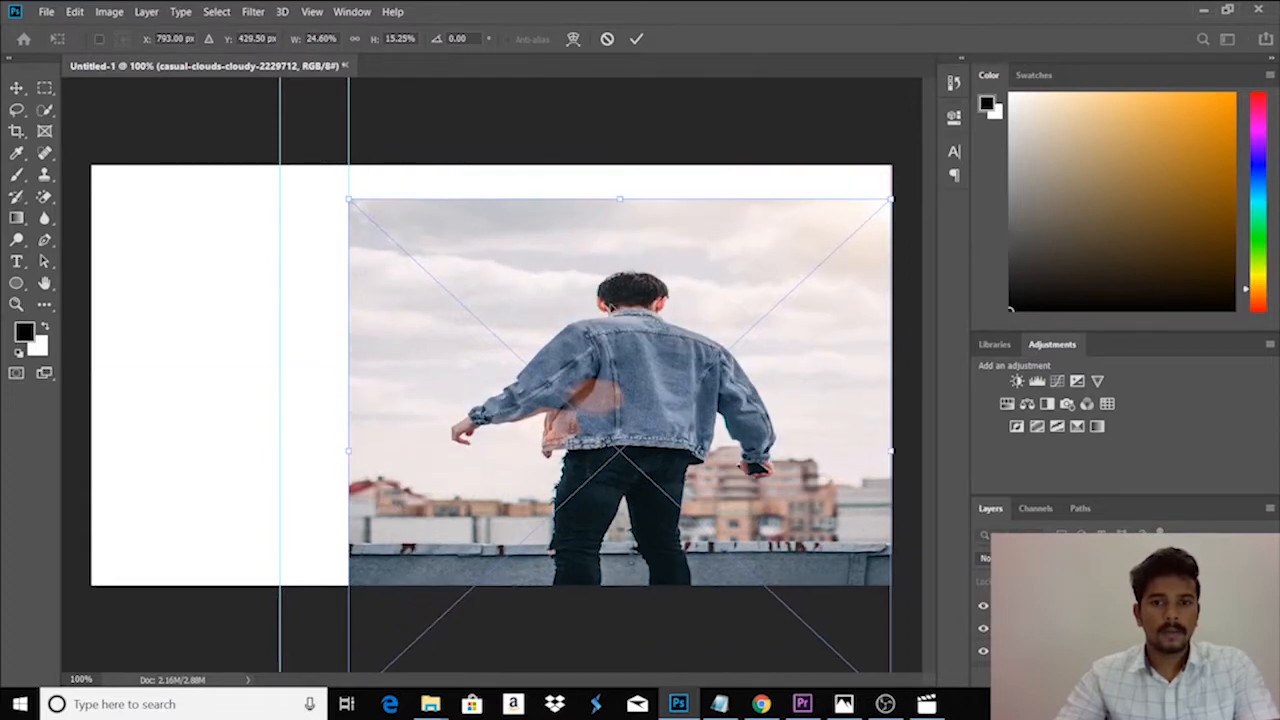
left_click_drag(618, 195, 619, 168)
left_click_drag(552, 231, 570, 231)
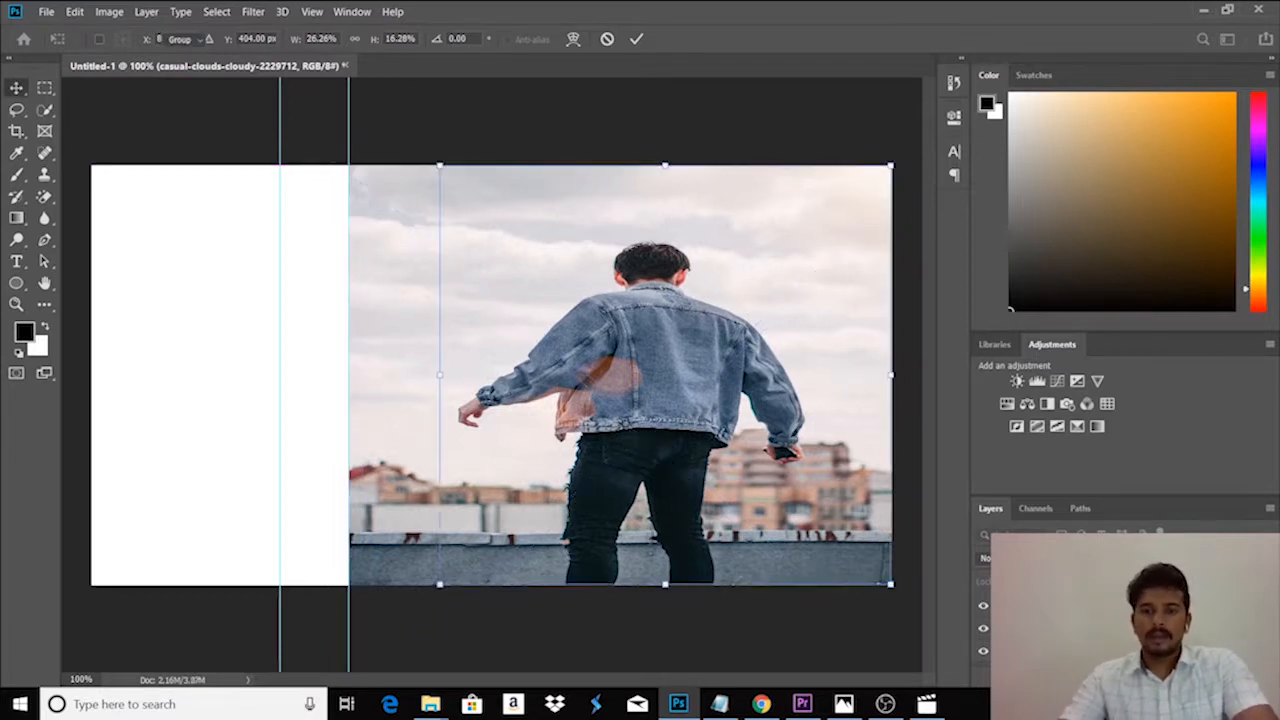
key("Return")
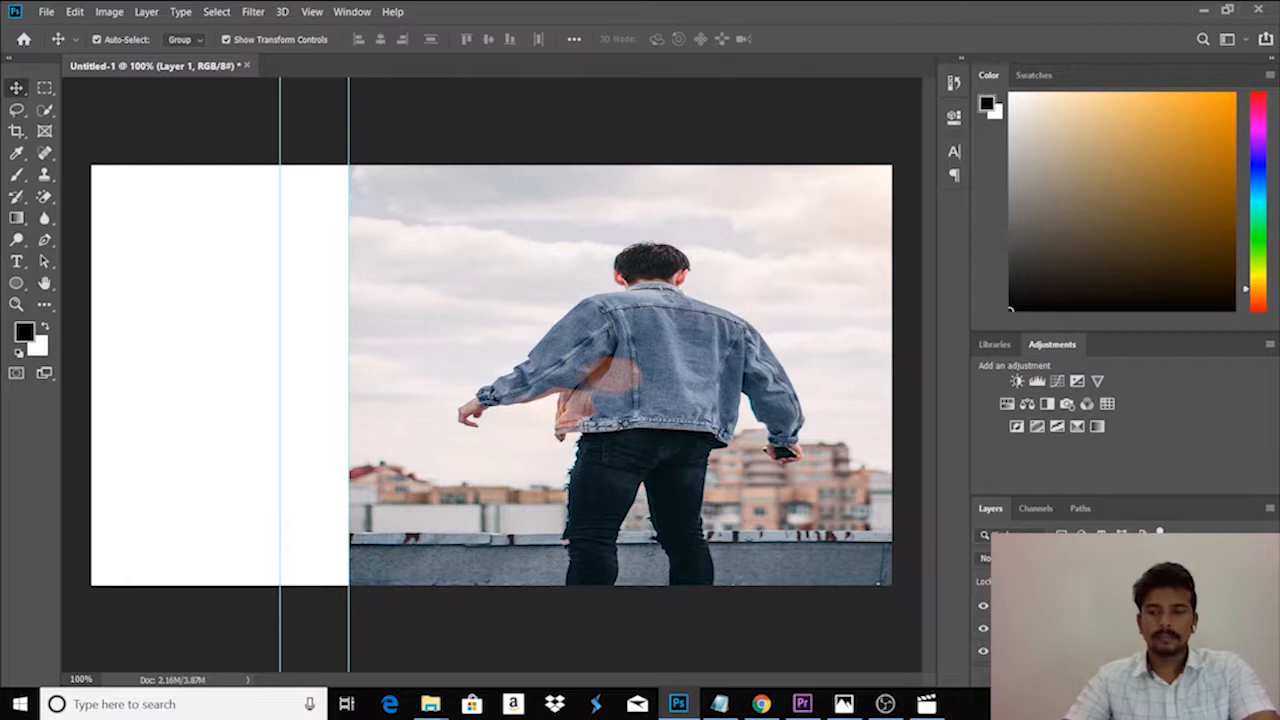
- Duplicate the photo and scale the copy down to about 14.83% by 9.25% over the white area on the left
left_click_drag(684, 462, 603, 496, "alt")
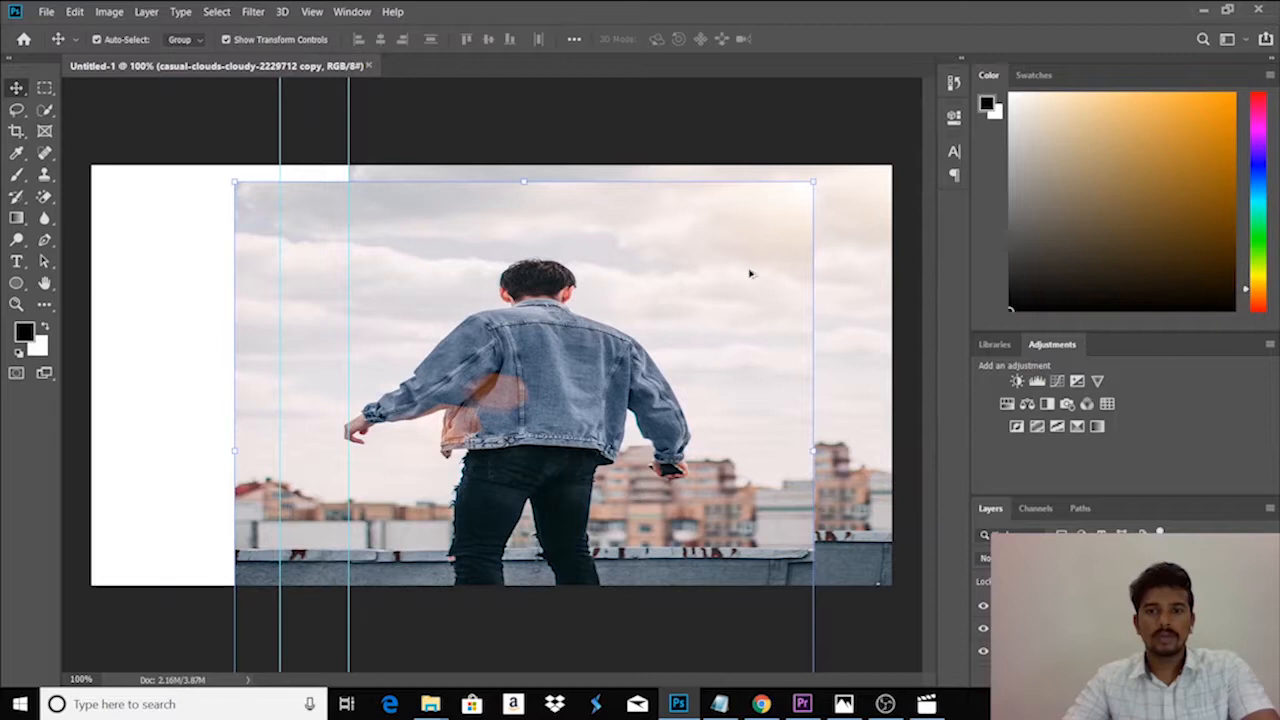
left_click_drag(812, 184, 590, 286)
left_click_drag(524, 450, 211, 315)
left_click_drag(548, 421, 228, 338)
left_click_drag(205, 244, 210, 164)
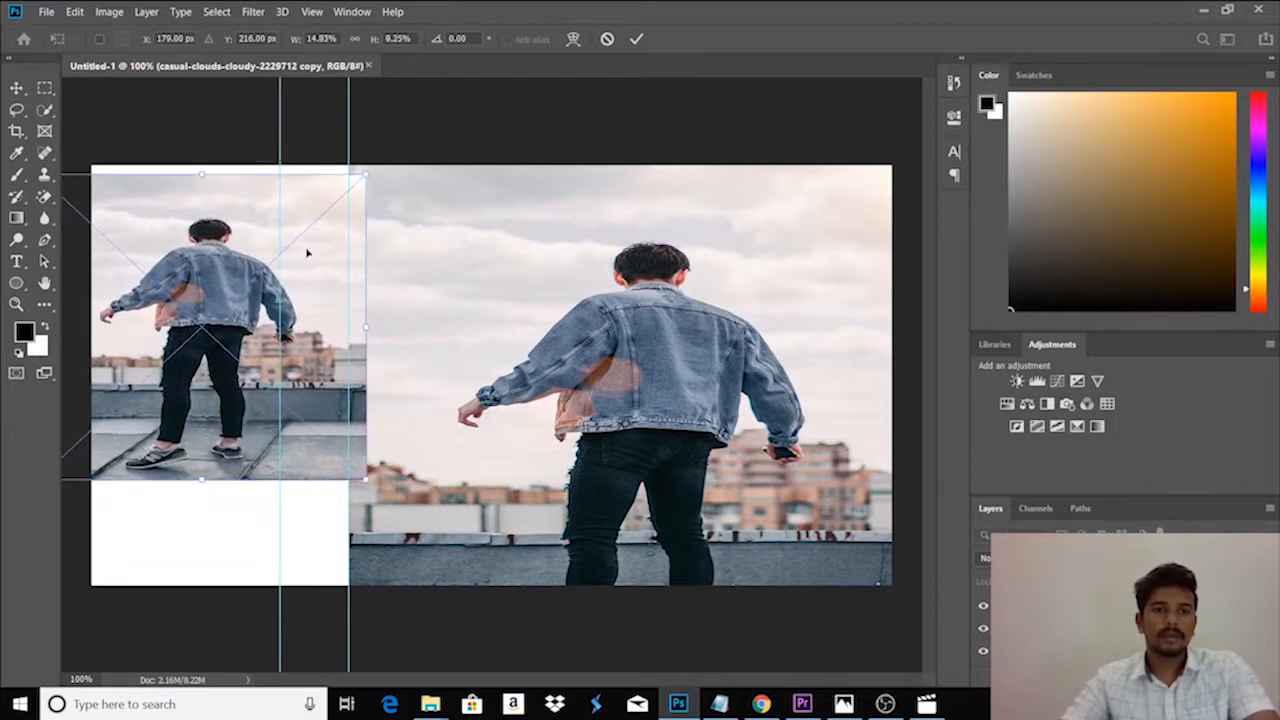
- Stretch the photo copy to about 11.87% by 13.46% so it fills the canvas from its left edge to the rightmost guide
left_click_drag(366, 326, 280, 326)
left_click_drag(158, 174, 158, 164)
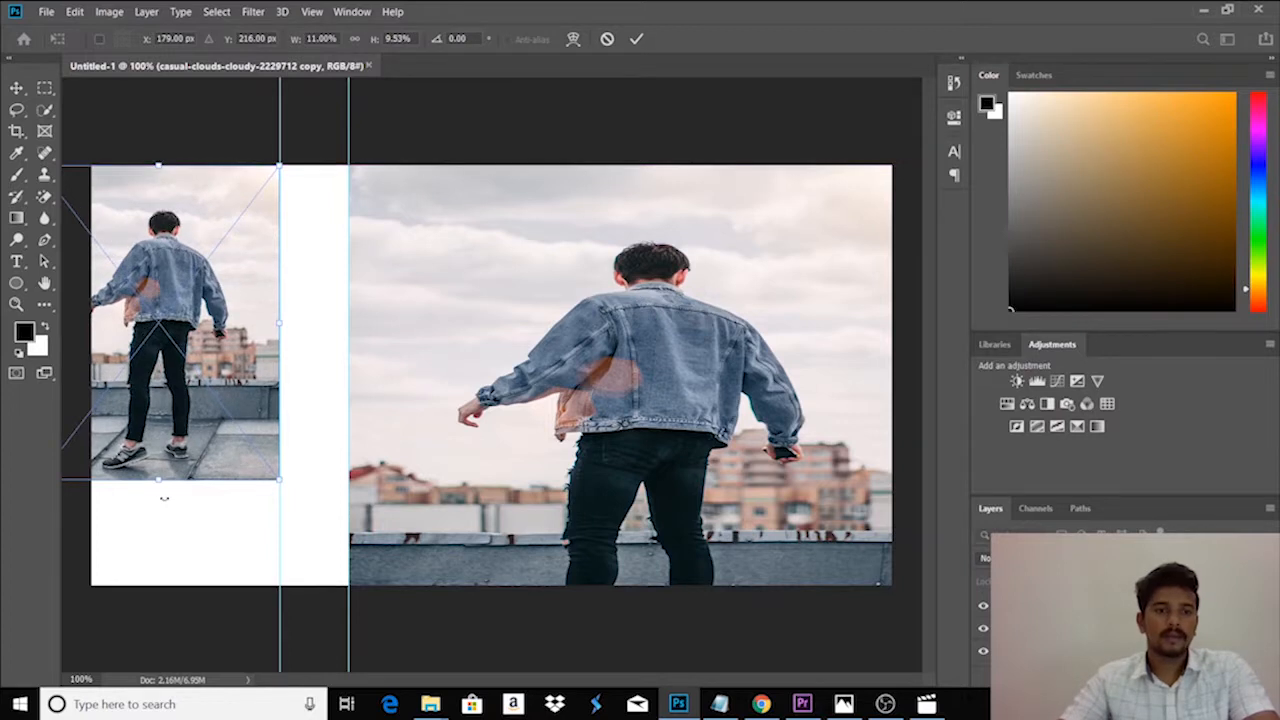
left_click_drag(158, 481, 162, 584)
left_click_drag(205, 460, 262, 455)
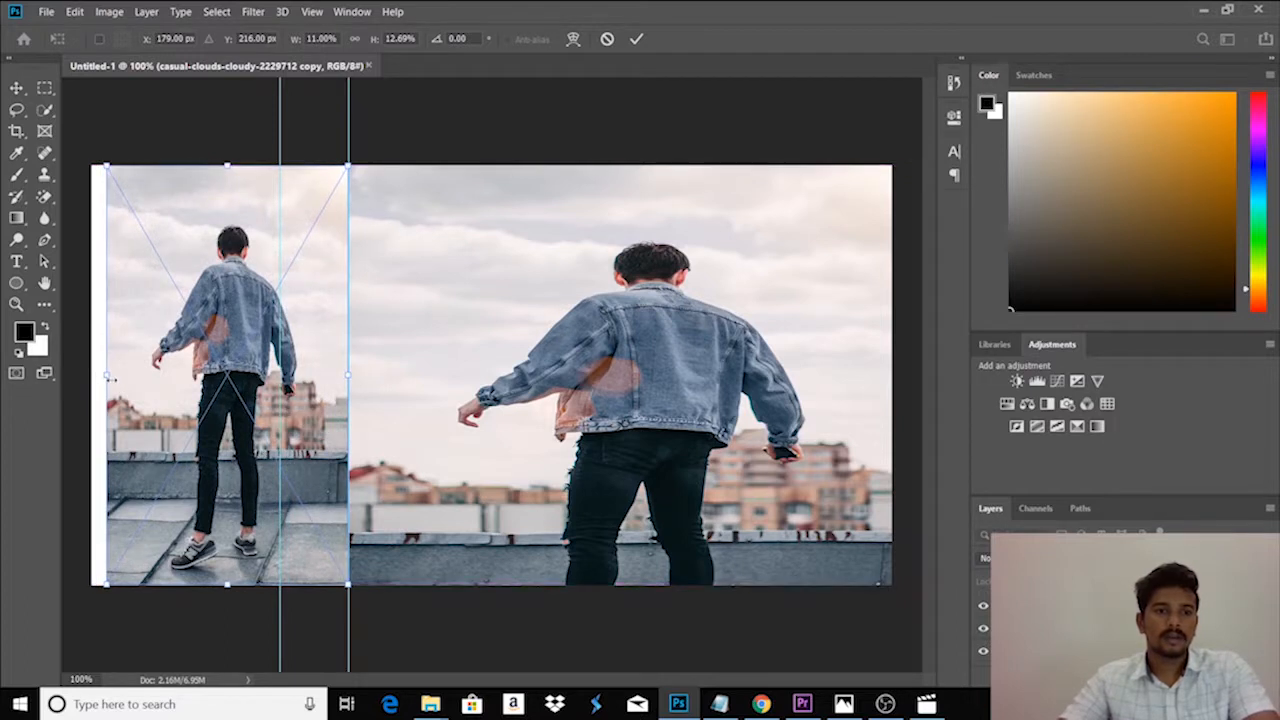
left_click_drag(106, 375, 88, 372)
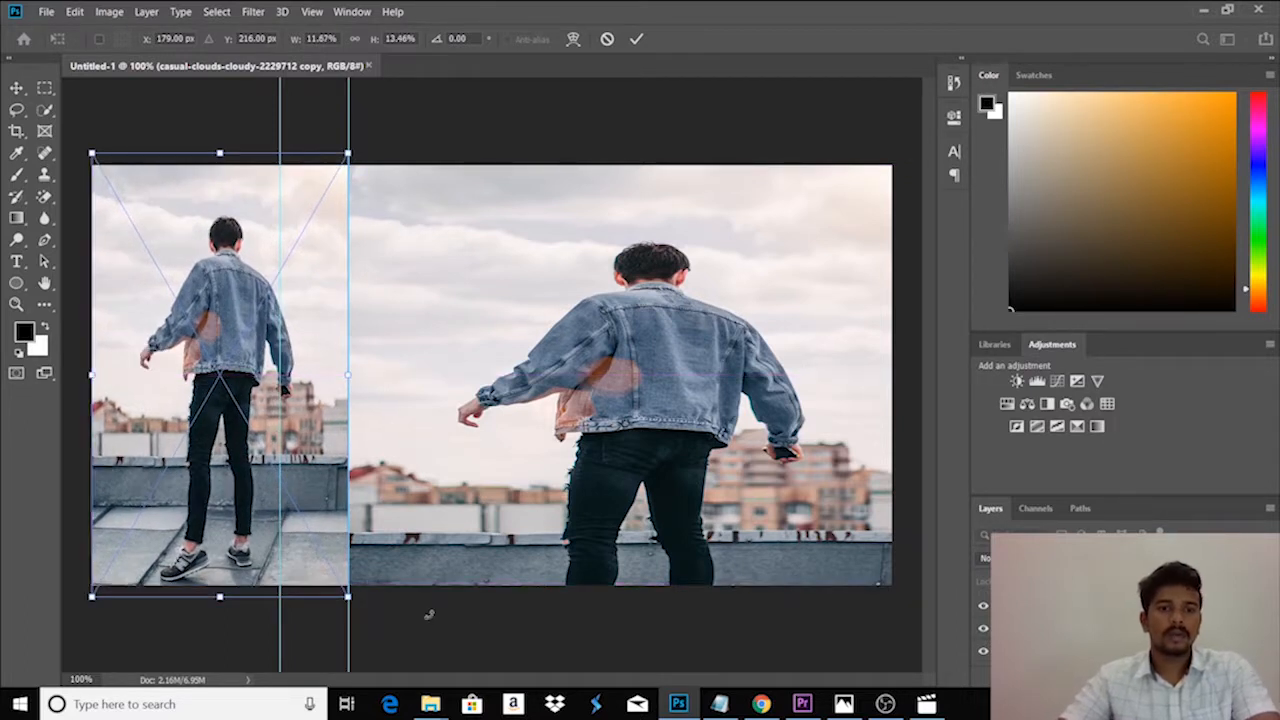
left_click(489, 618)
- Add a new layer and make a rectangular selection over roughly the upper half of the strip between the two guides
left_click(1238, 679)
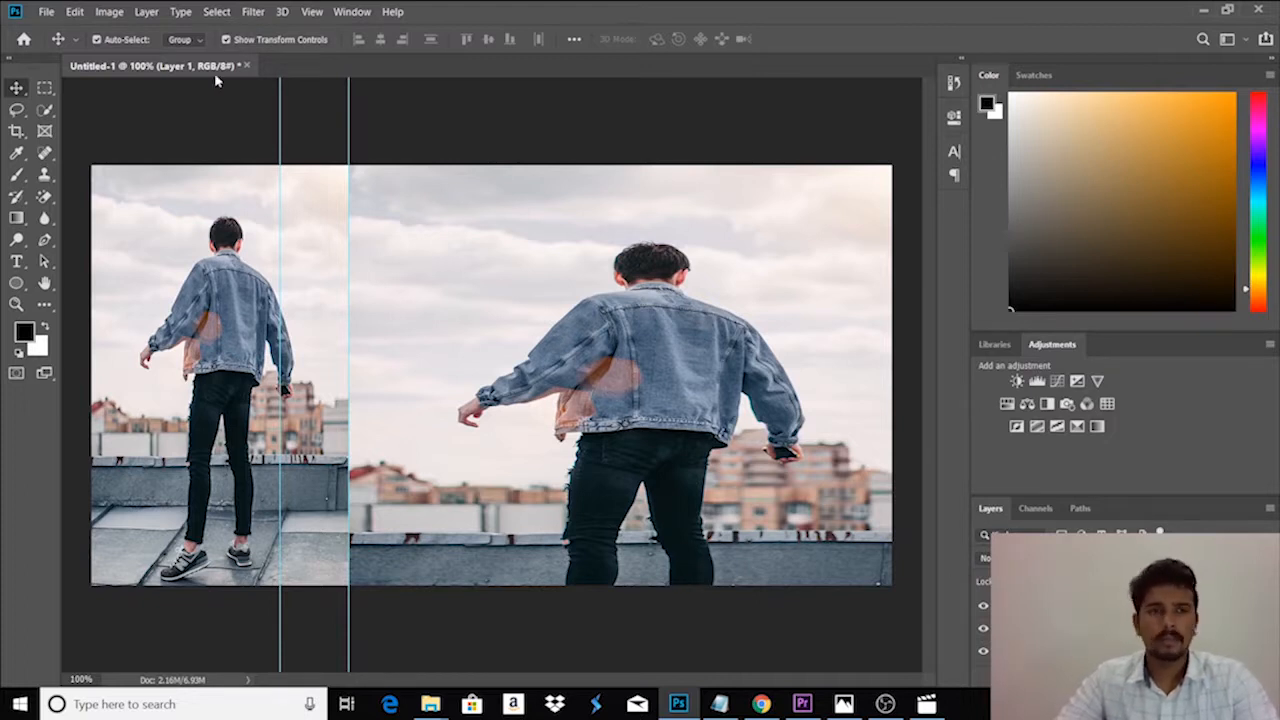
left_click(45, 88)
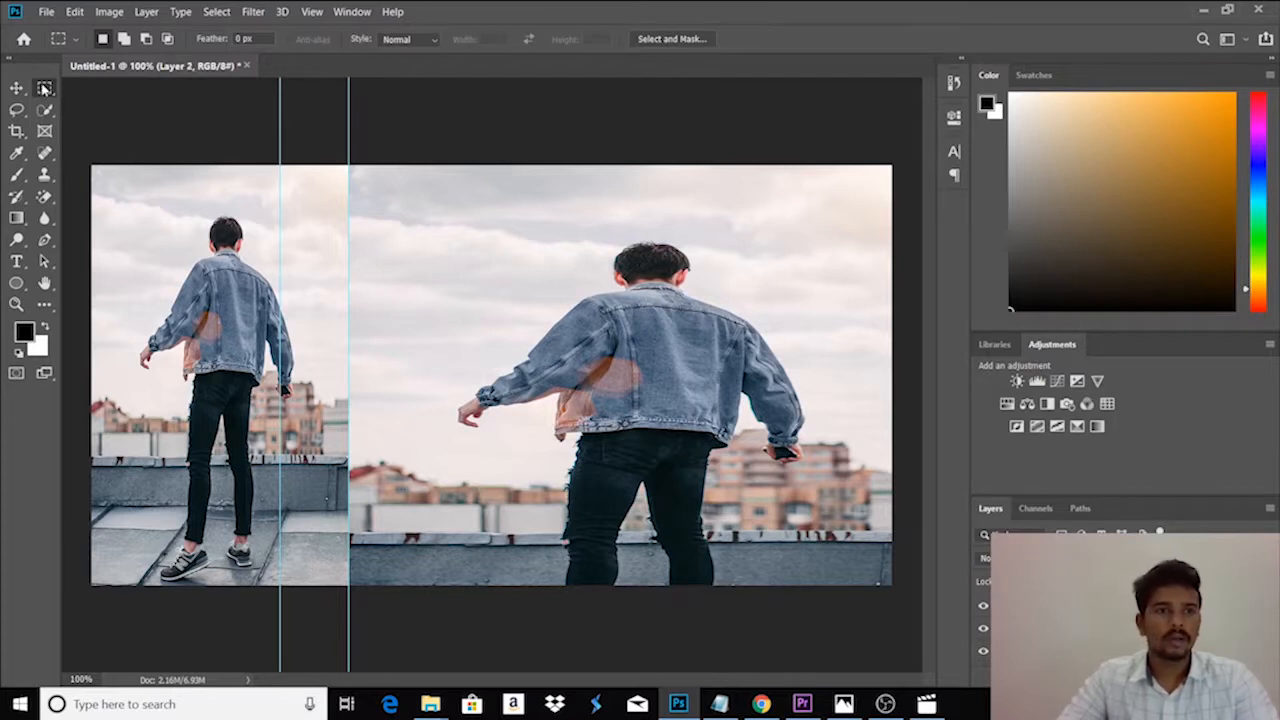
left_click_drag(280, 166, 358, 366)
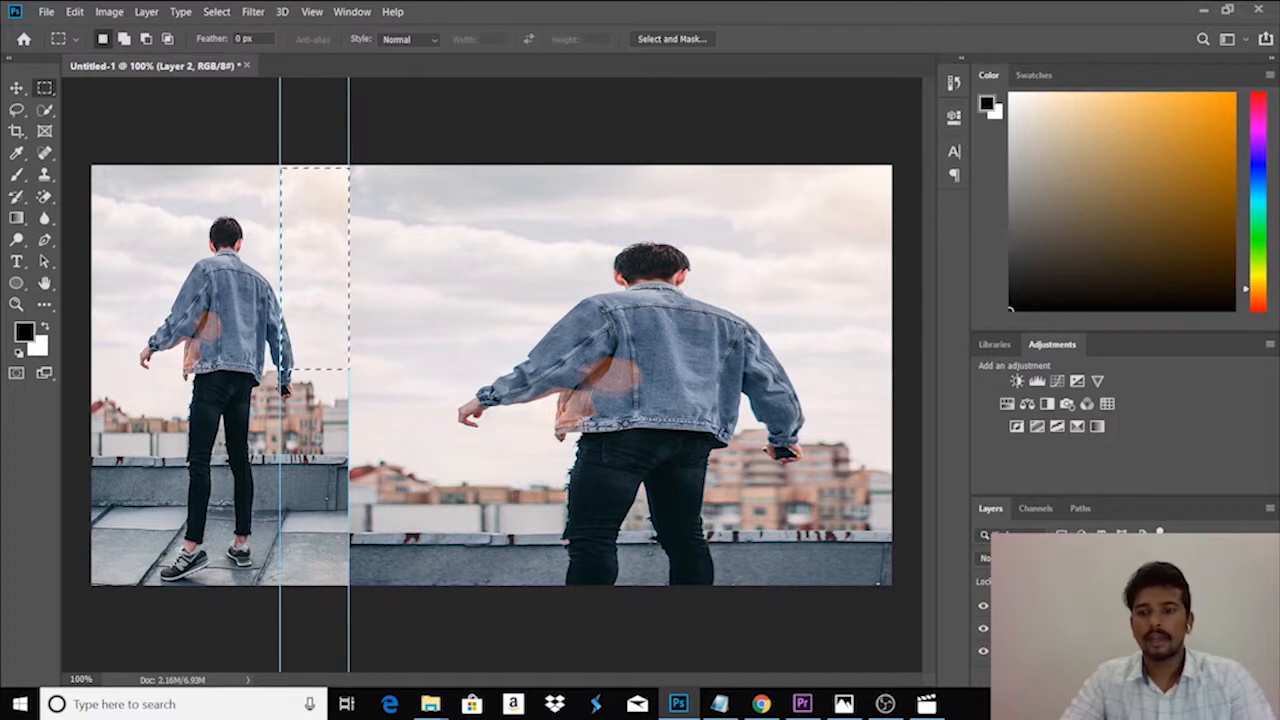
- Fill the selected upper part of the strip with a Solid Color fill layer in yellow, hex dedc00
left_click(1135, 680)
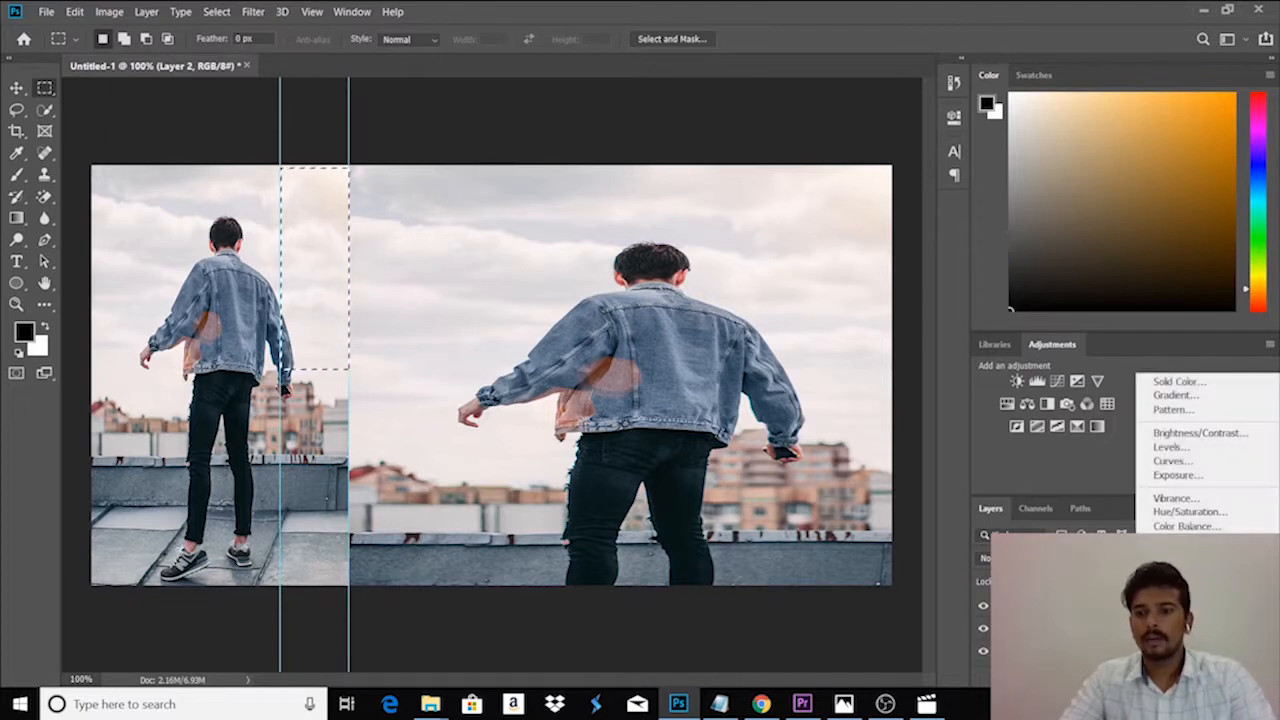
left_click(1178, 381)
mouse_move(556, 155)
left_mouse_down()
mouse_move(574, 251)
mouse_move(557, 240)
mouse_move(634, 175)
mouse_move(630, 205)
left_mouse_up()
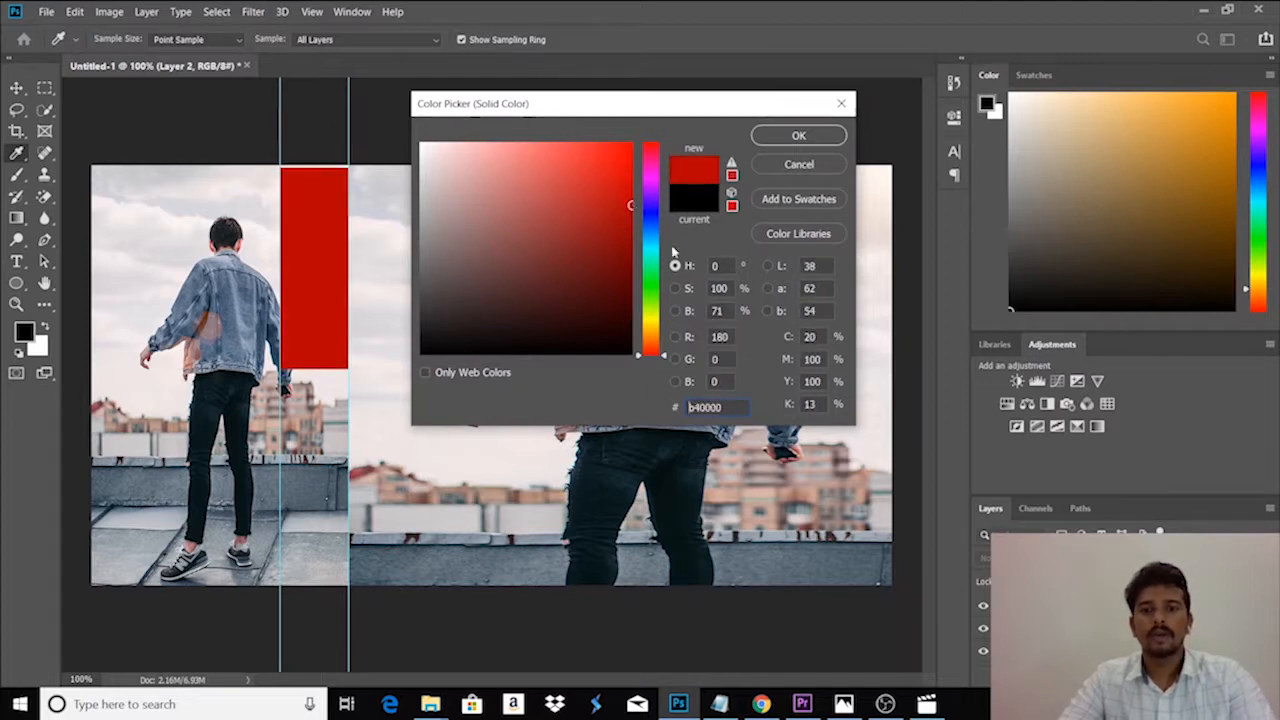
type("dcd")
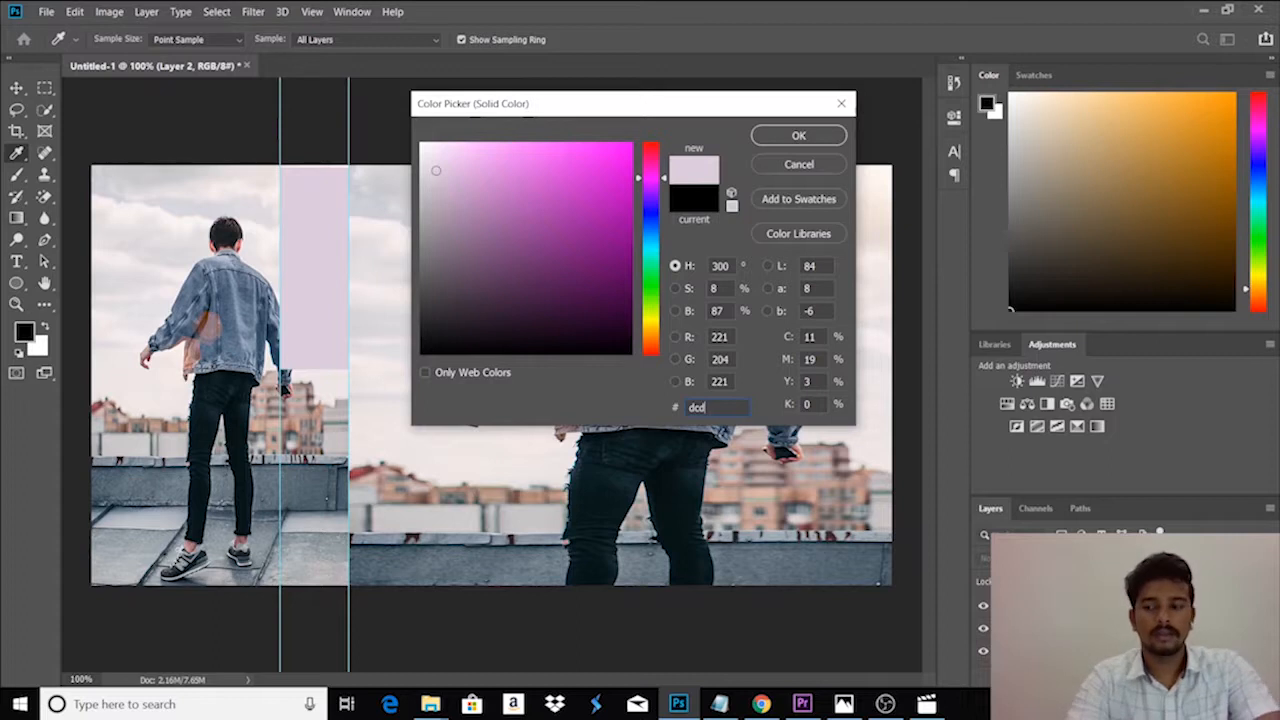
key("BackSpace")
key("BackSpace")
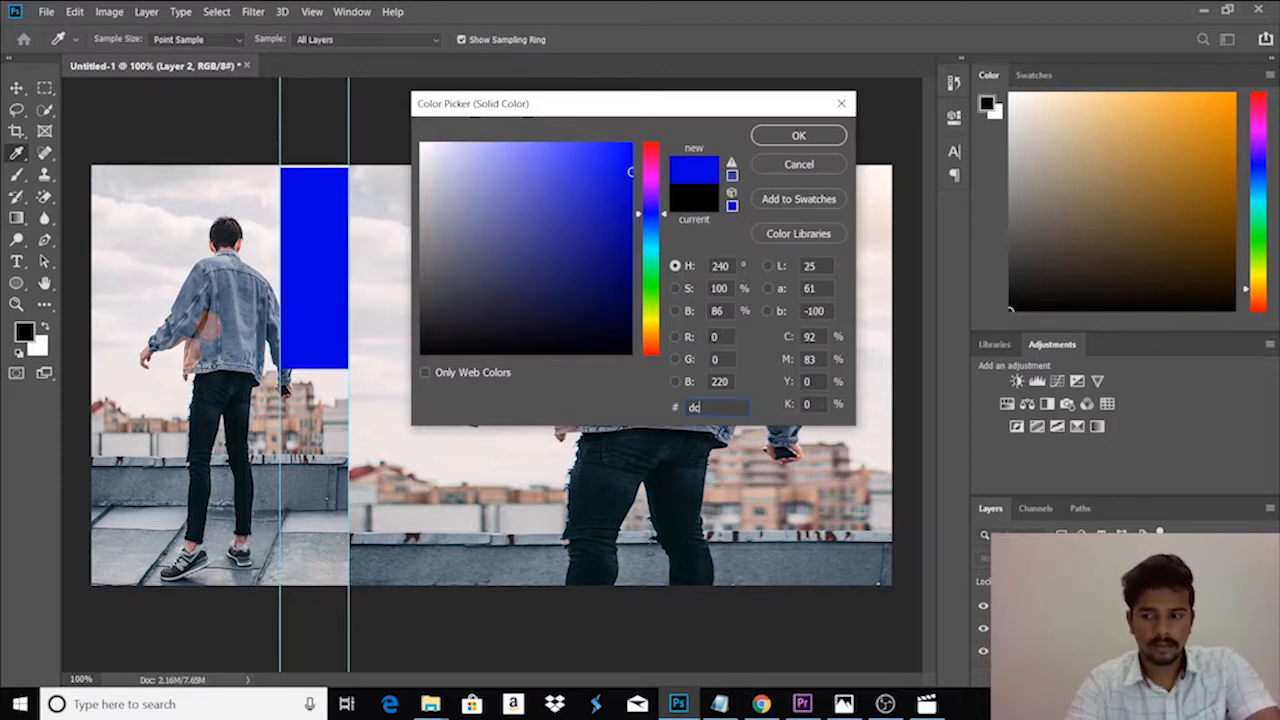
type("ed")
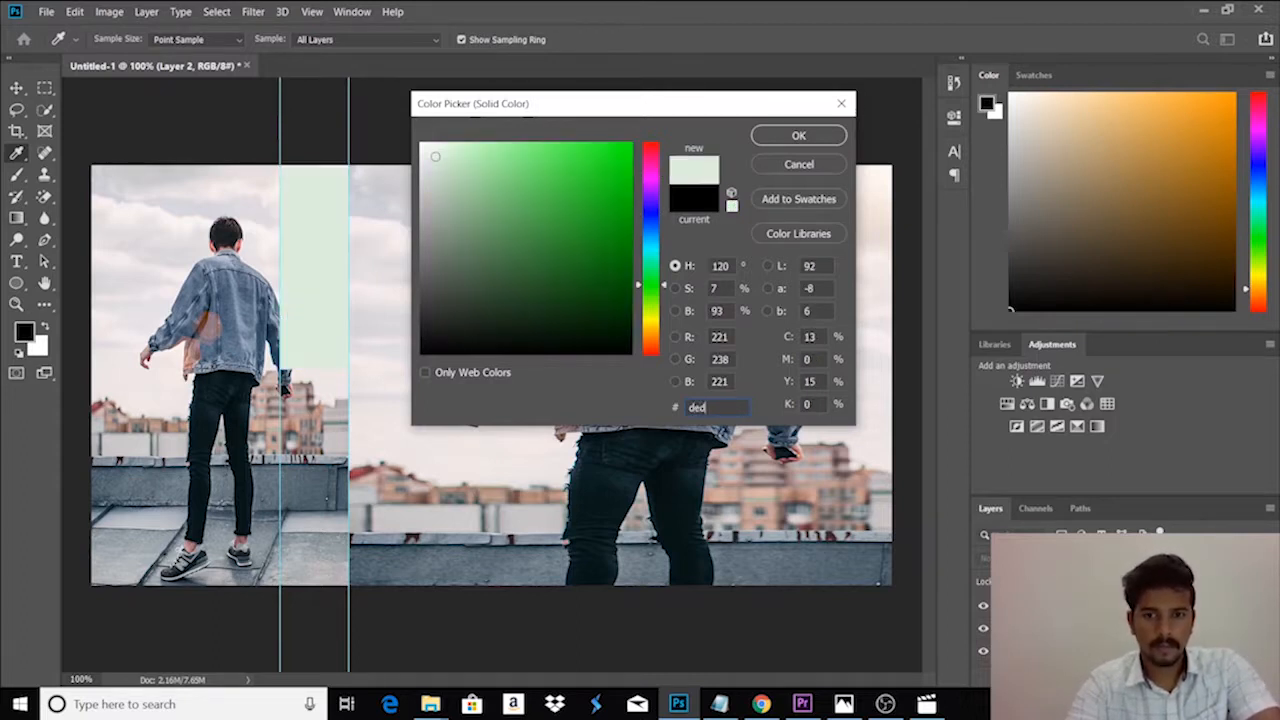
type("c00")
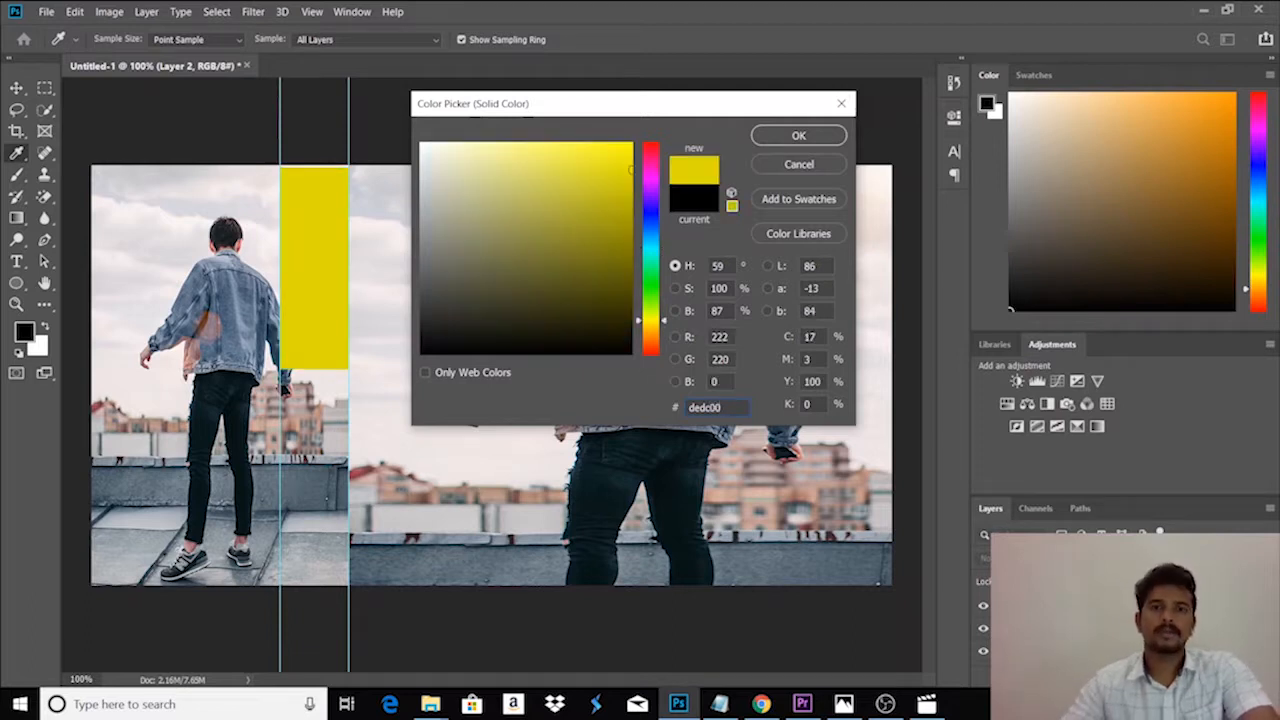
left_click(785, 137)
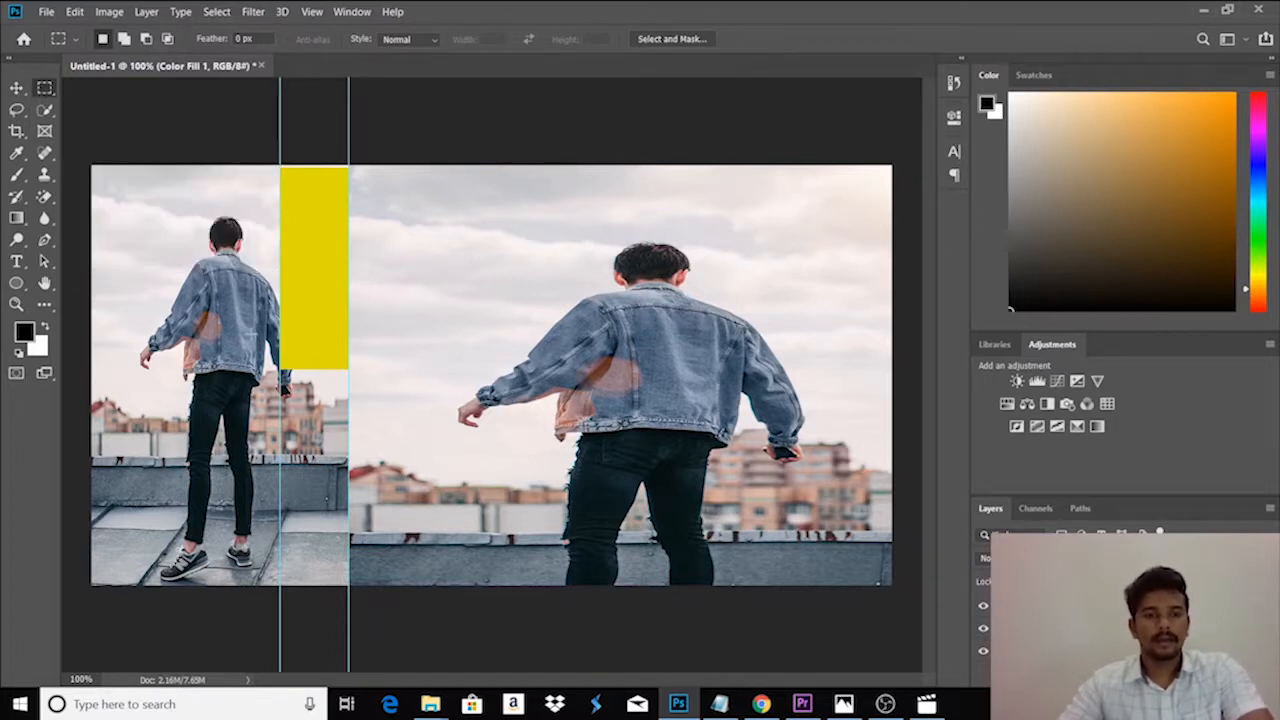
- Select the strip between the guides below the yellow block and add a grey Solid Color fill, hex 7d7575, above the empty layer
left_click_drag(281, 370, 349, 585)
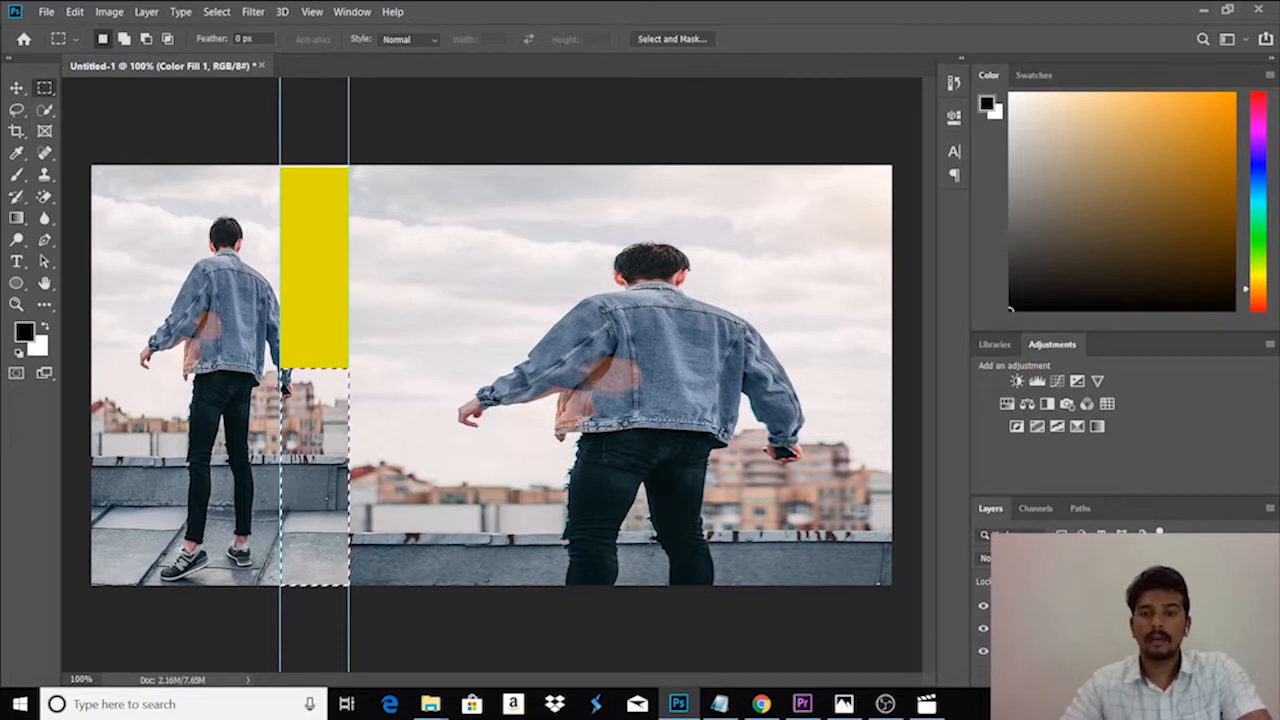
left_click(1060, 628)
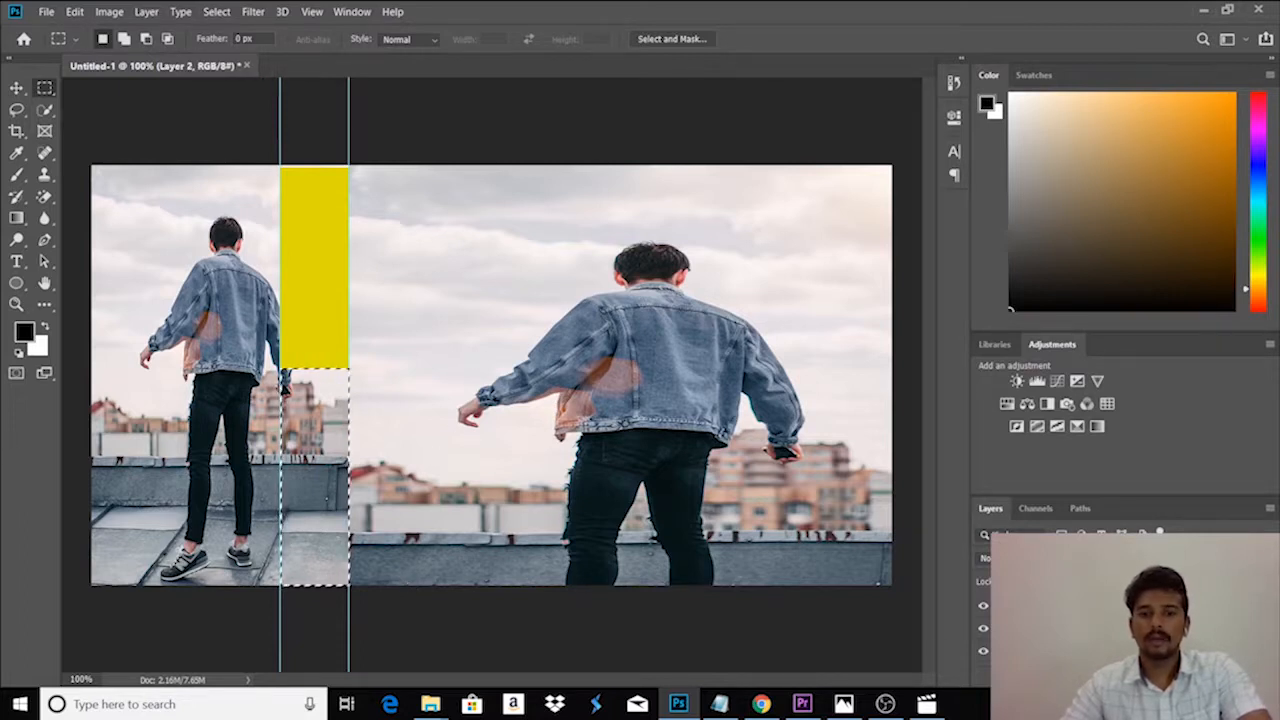
left_click(1135, 680)
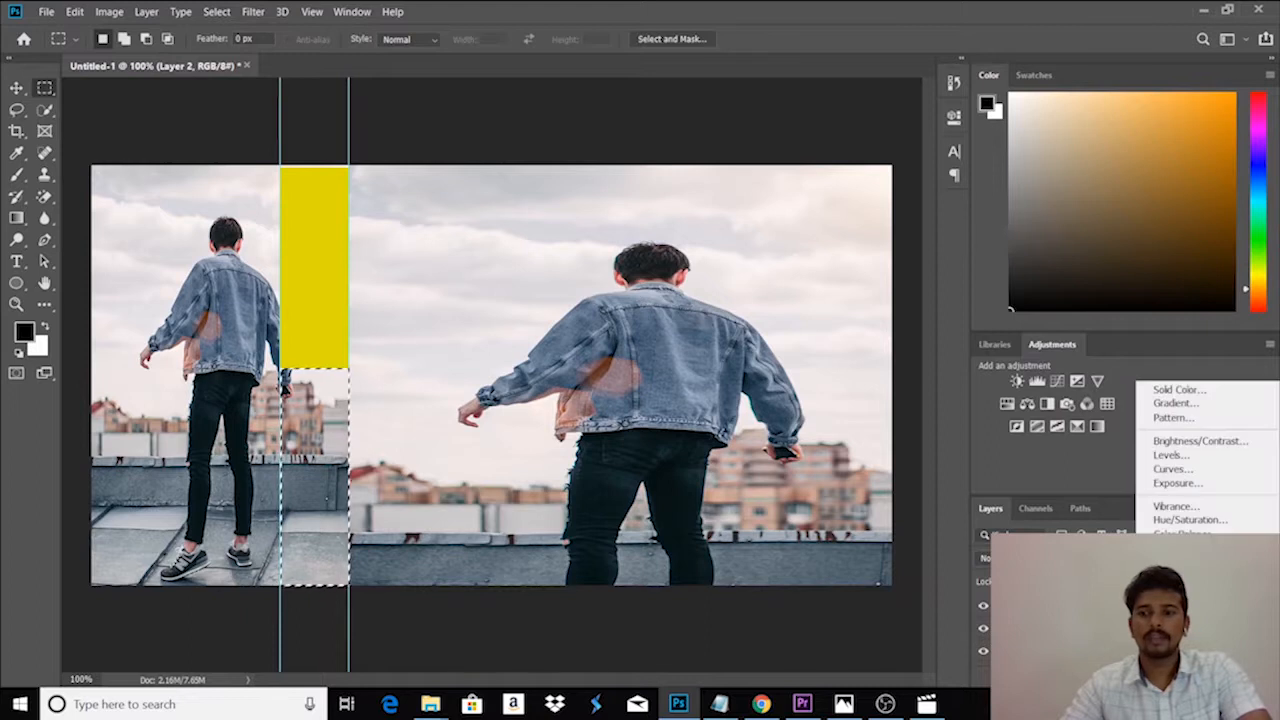
left_click(1178, 389)
mouse_move(541, 169)
left_mouse_down()
mouse_move(569, 217)
mouse_move(434, 250)
left_mouse_up()
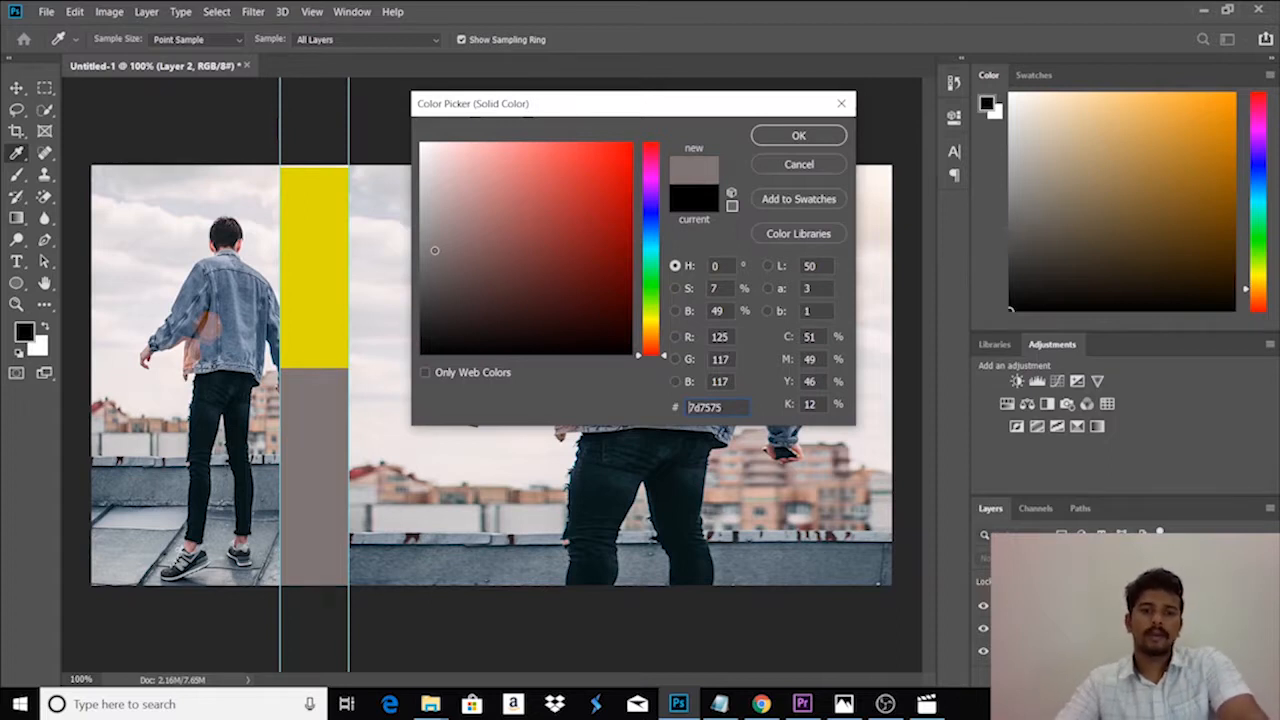
left_click(765, 135)
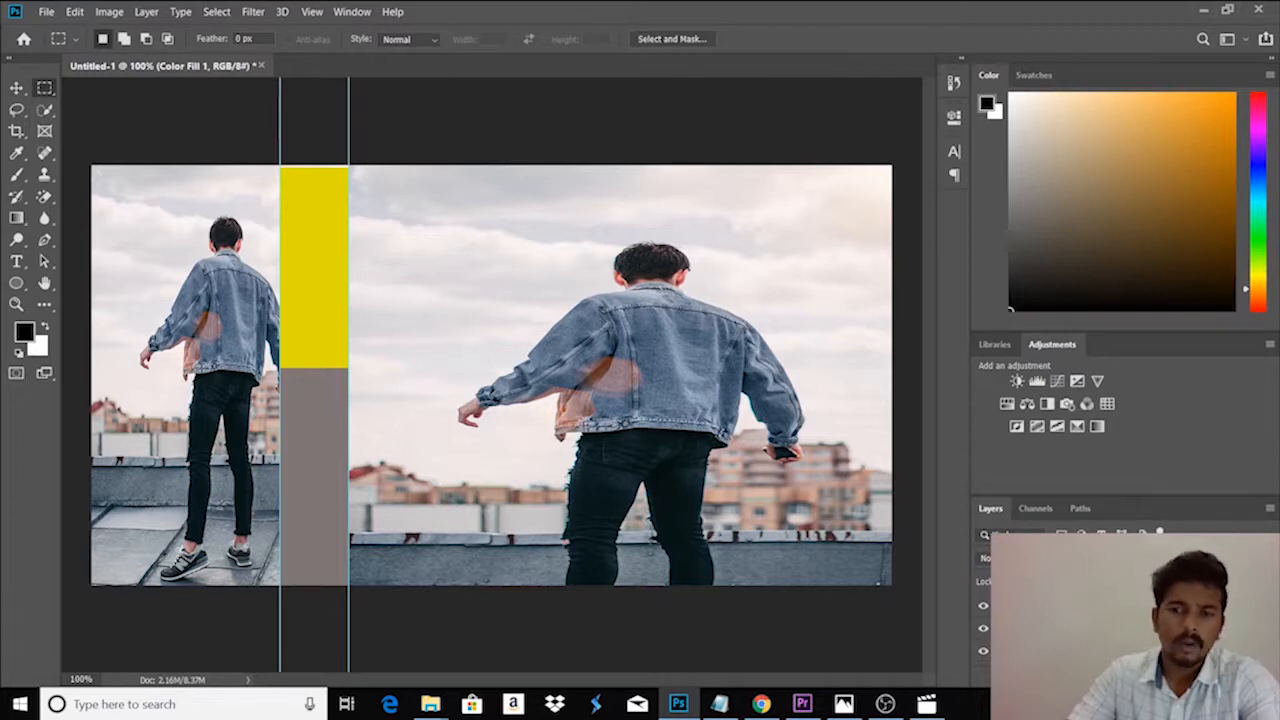
- Set the blend mode of both the yellow and the grey fill layers to Multiply
left_click(1010, 558)
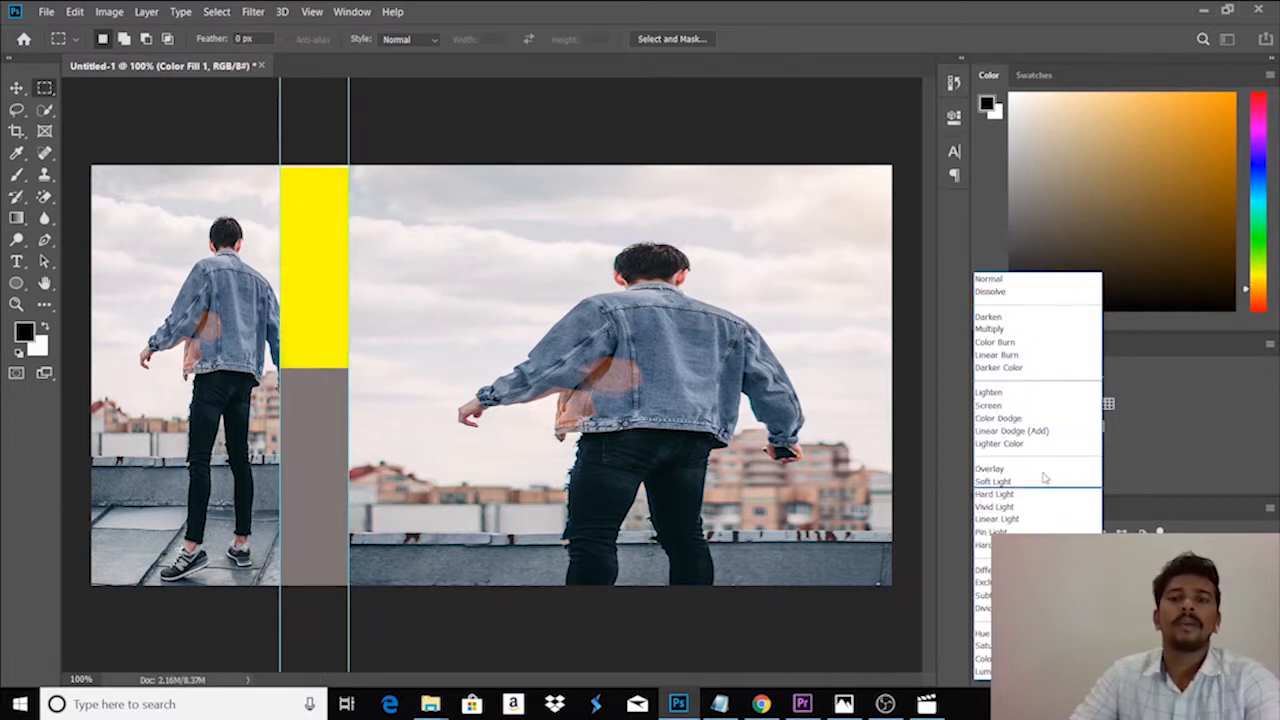
left_click(1030, 331)
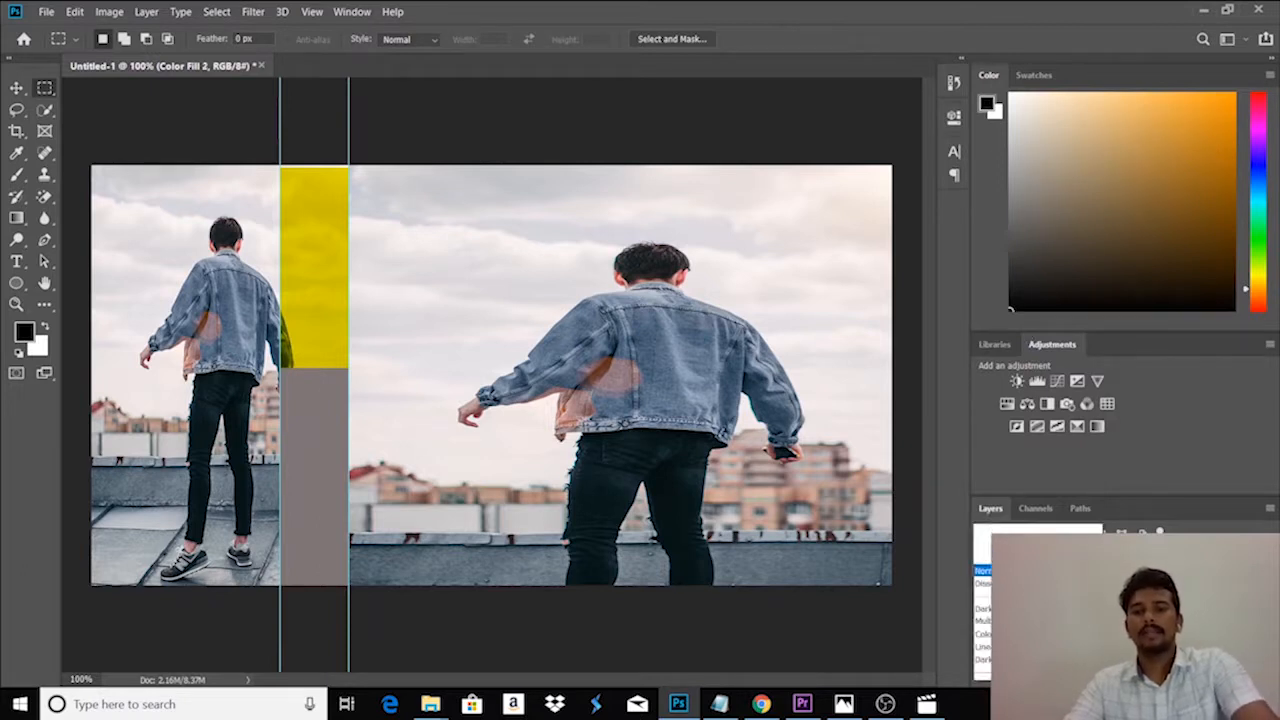
left_click(1005, 558)
left_click(1007, 330)
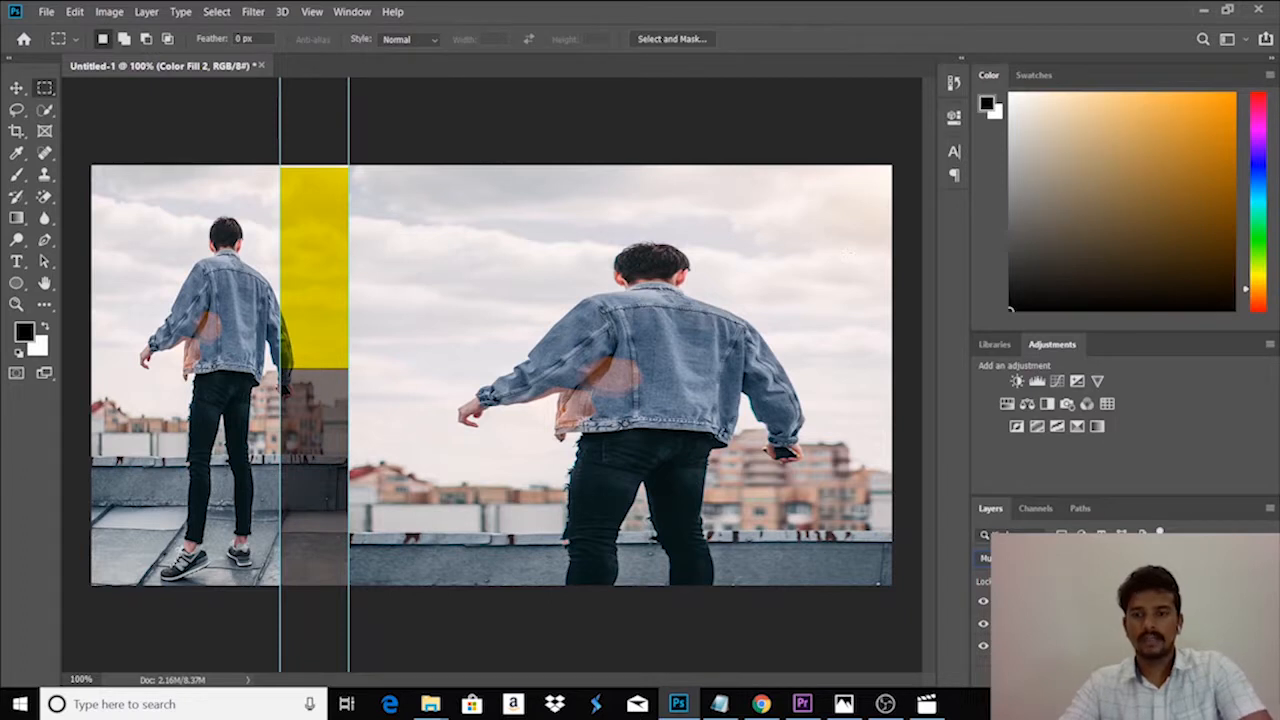
- Move the large photo down slightly to a Y position of 407 px
scroll(1110, 628, "up", 1)
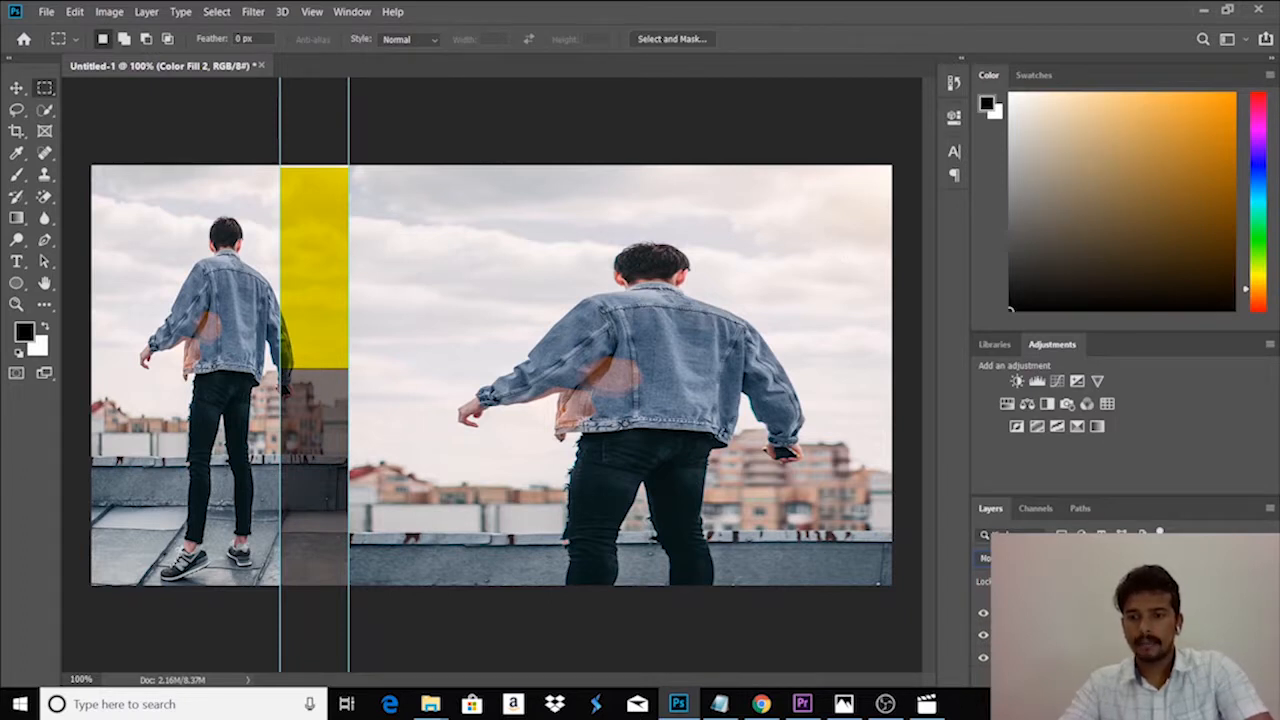
left_click(1100, 636)
key("ctrl+t")
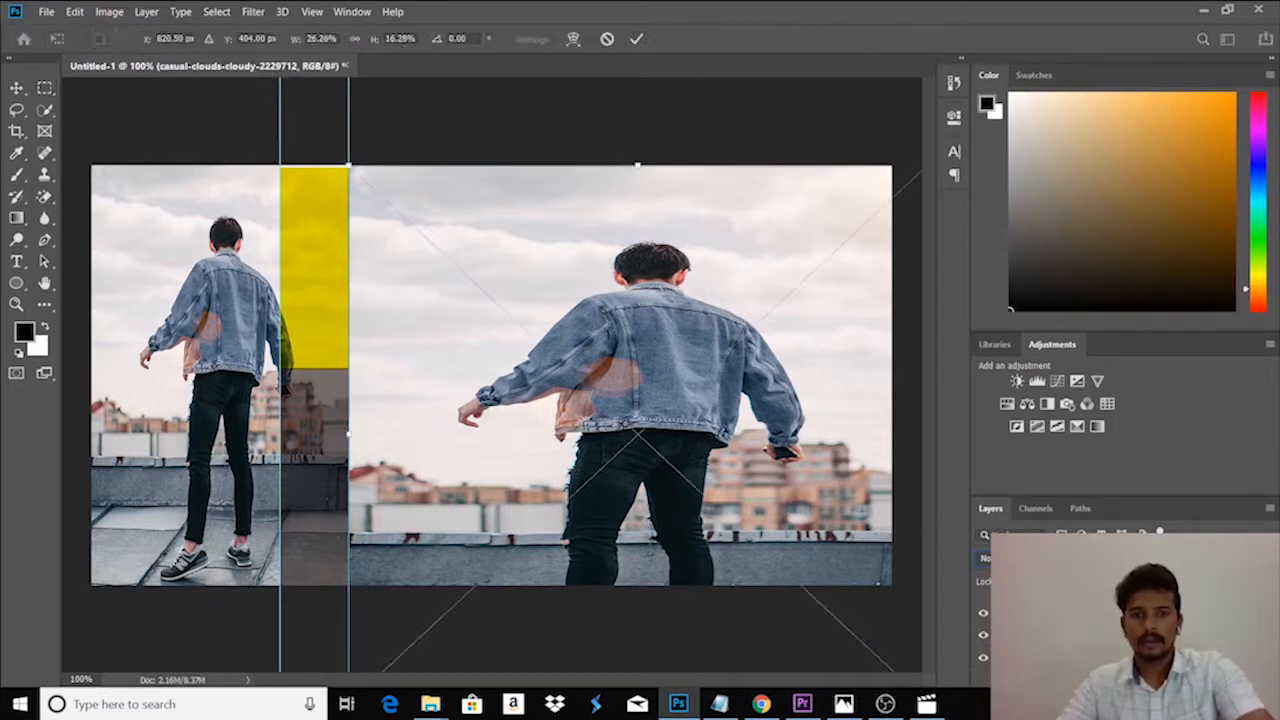
left_click_drag(727, 456, 730, 454)
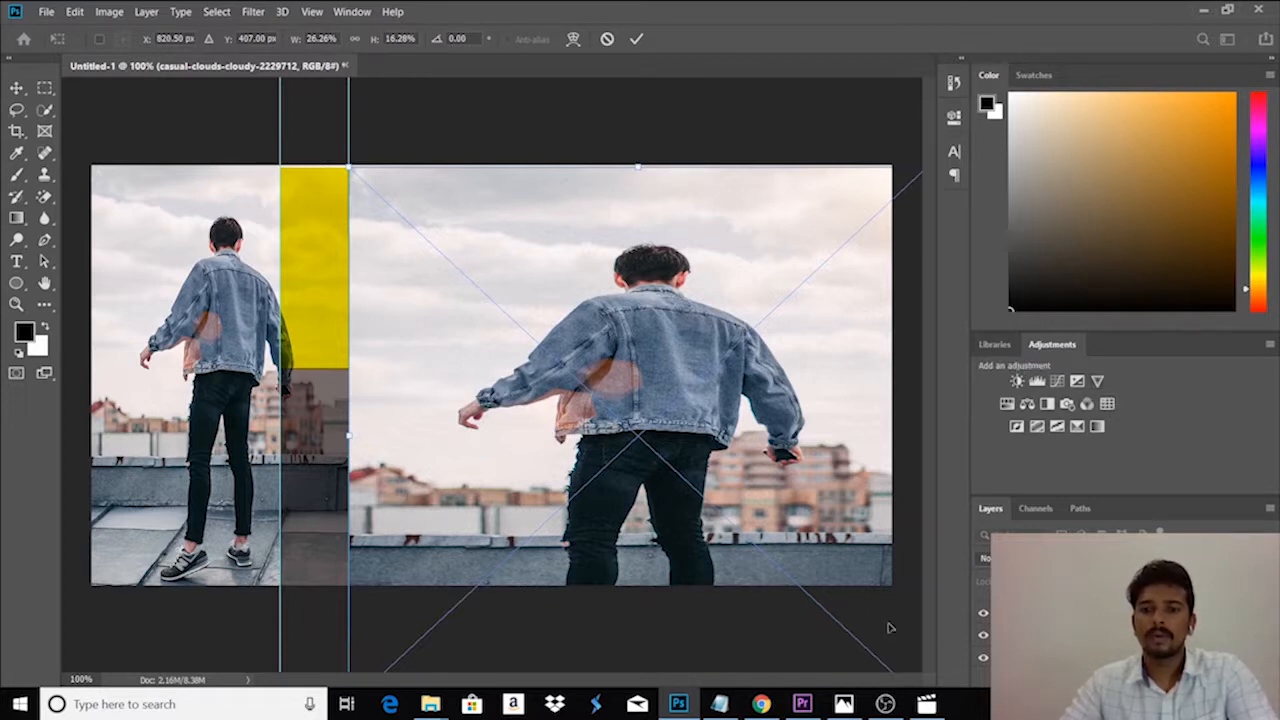
key("Return")
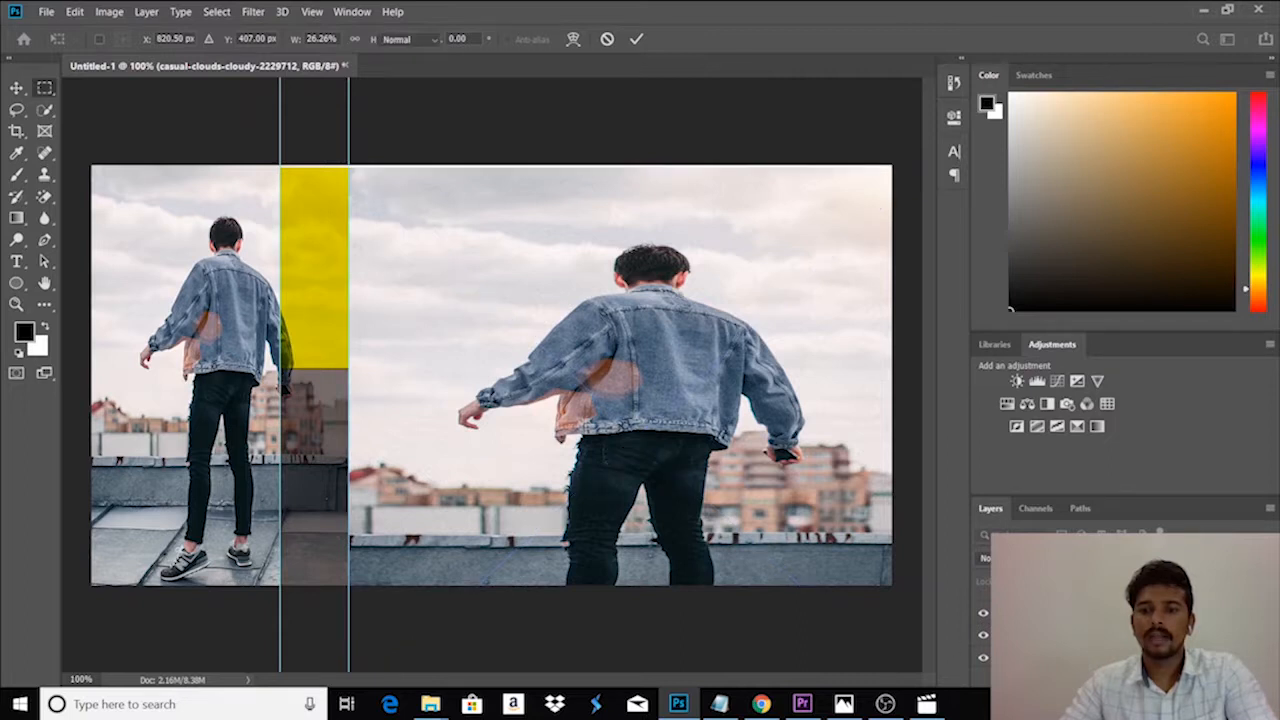
- Add a Color Lookup adjustment above the large photo using the 2Strip.look 3D LUT
left_click(1109, 403)
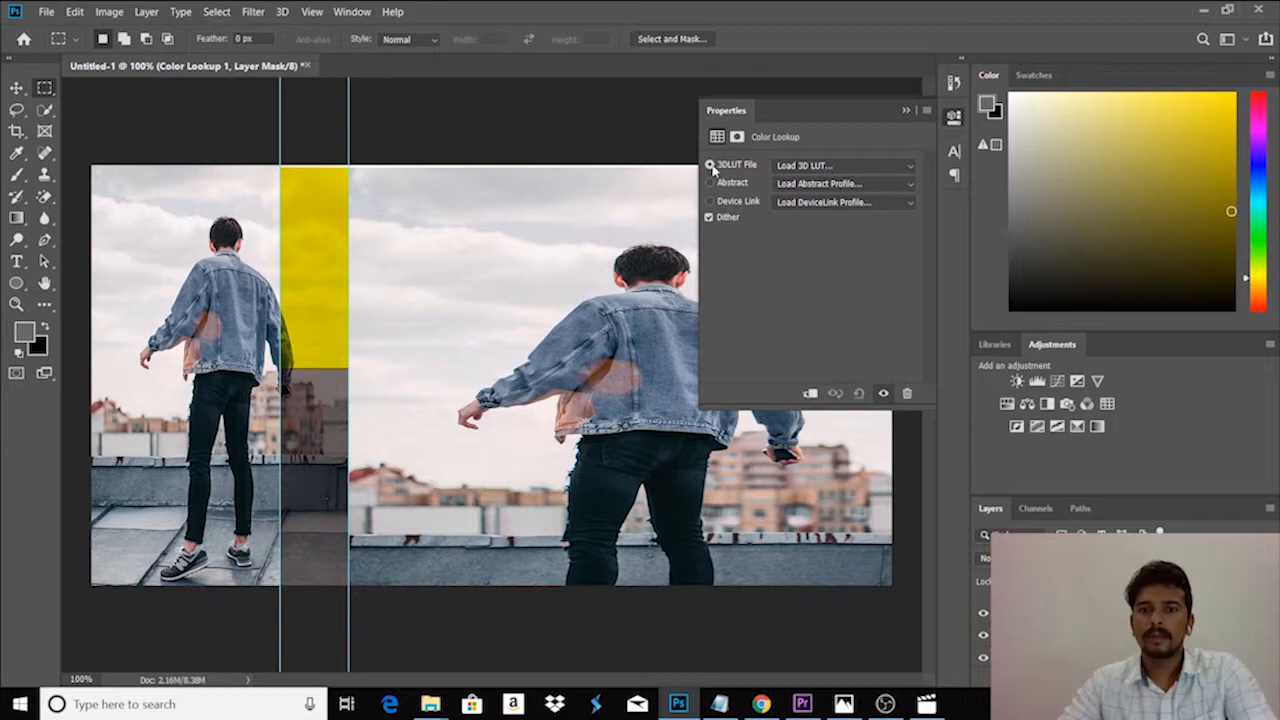
left_click(800, 167)
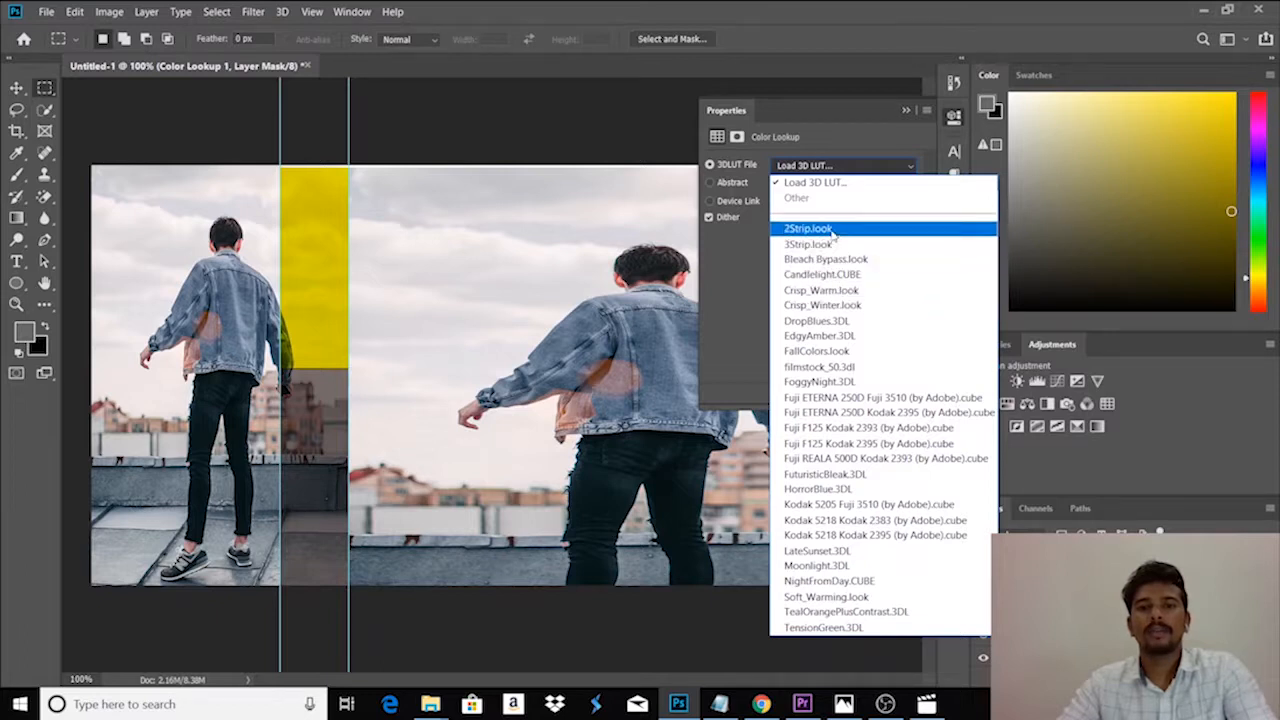
left_click(830, 229)
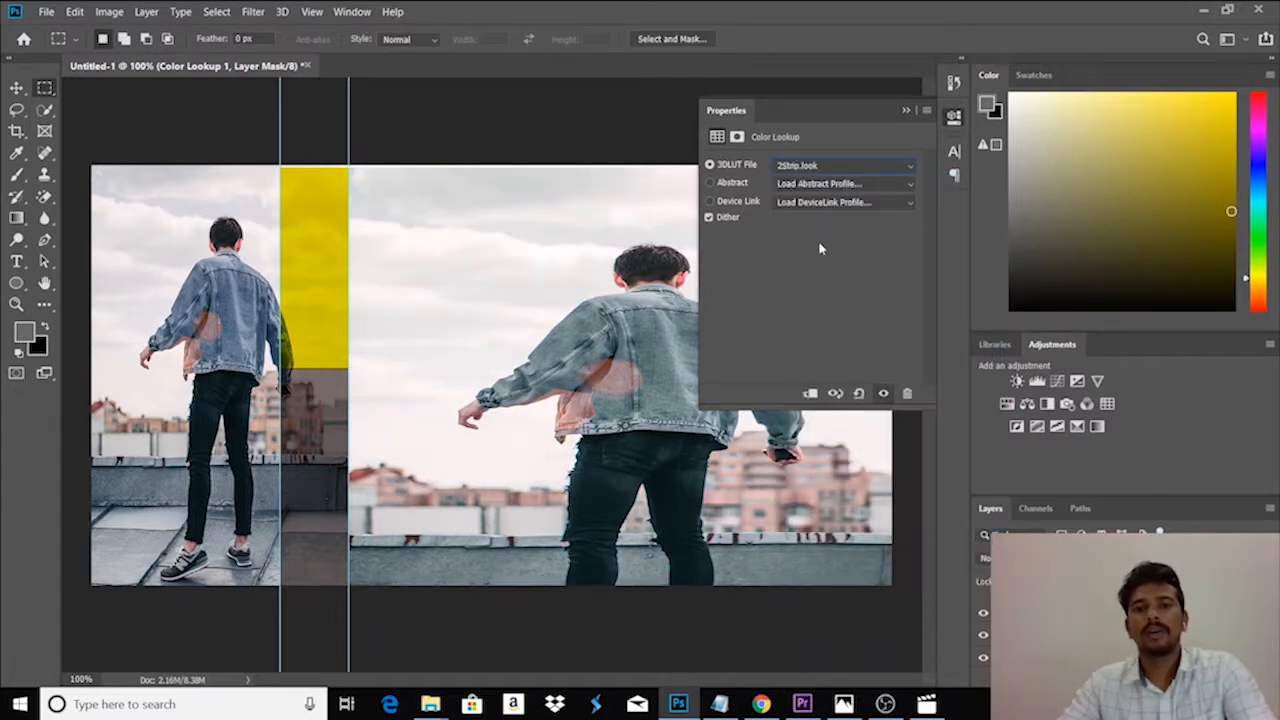
left_click(904, 113)
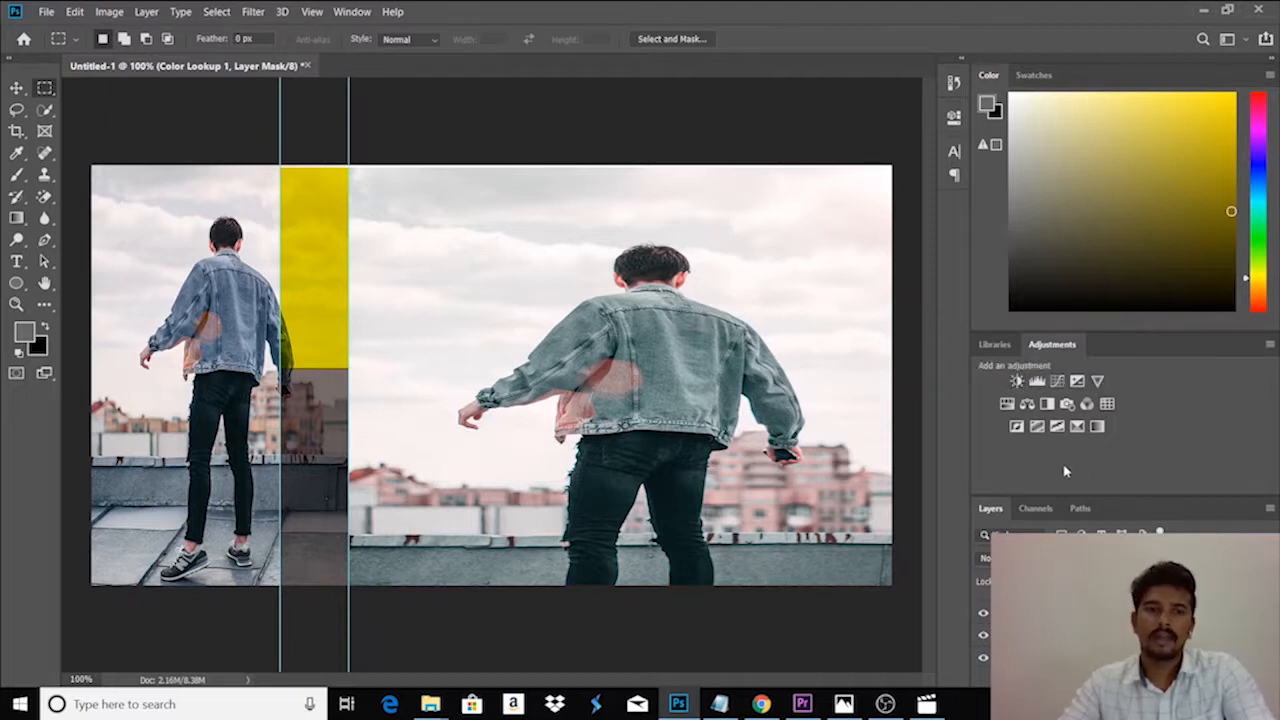
- Add a Brightness/Contrast adjustment to the large photo with brightness lowered to -20
left_click(1016, 381)
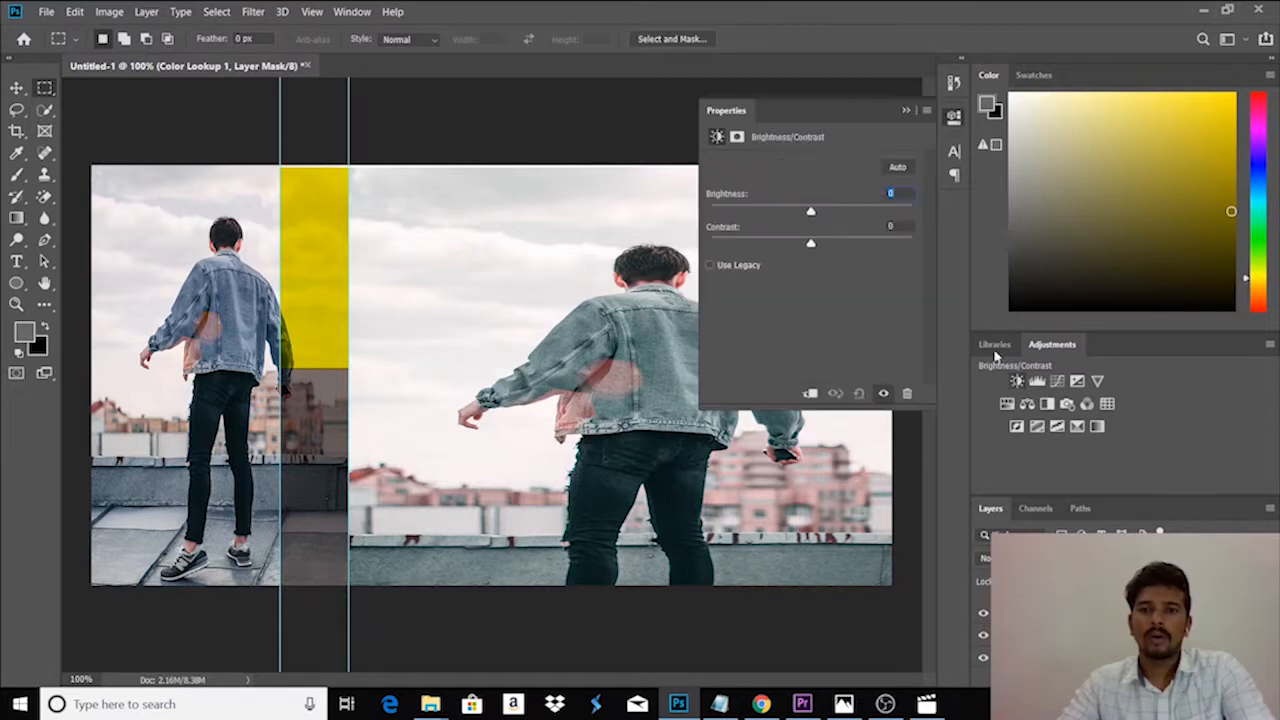
mouse_move(810, 214)
left_mouse_down()
mouse_move(848, 218)
mouse_move(798, 222)
left_mouse_up()
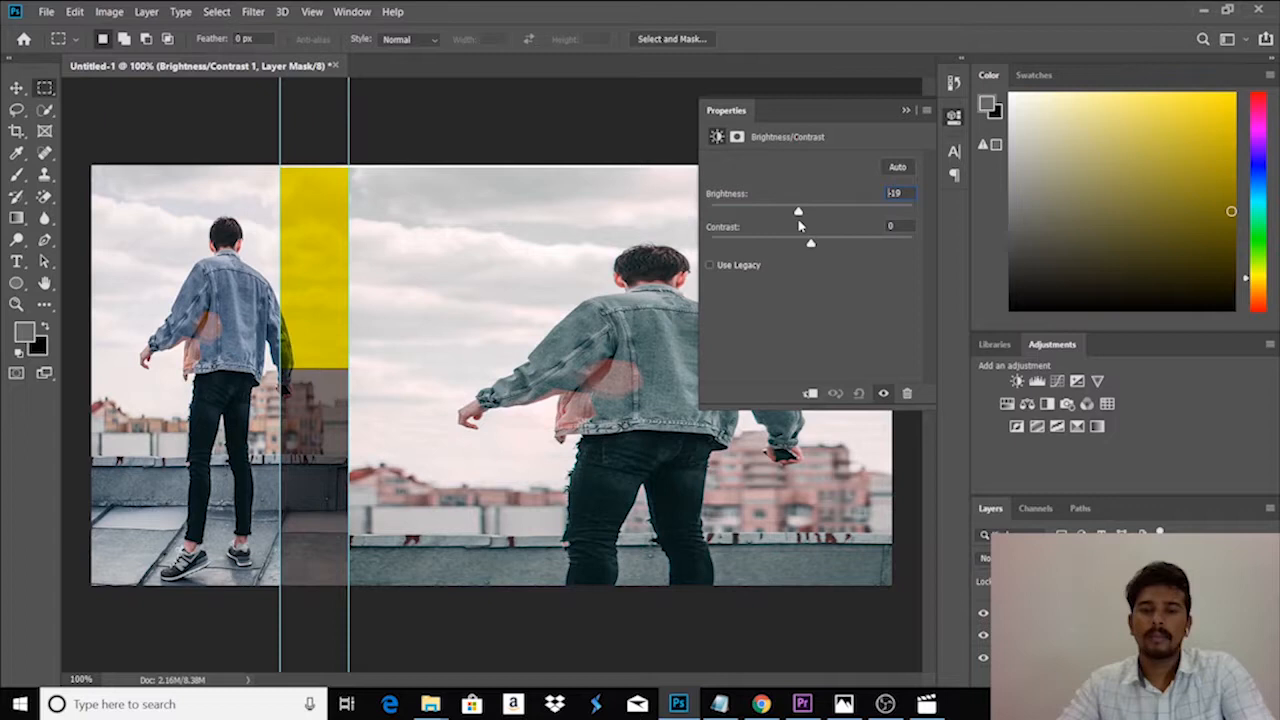
left_click(906, 110)
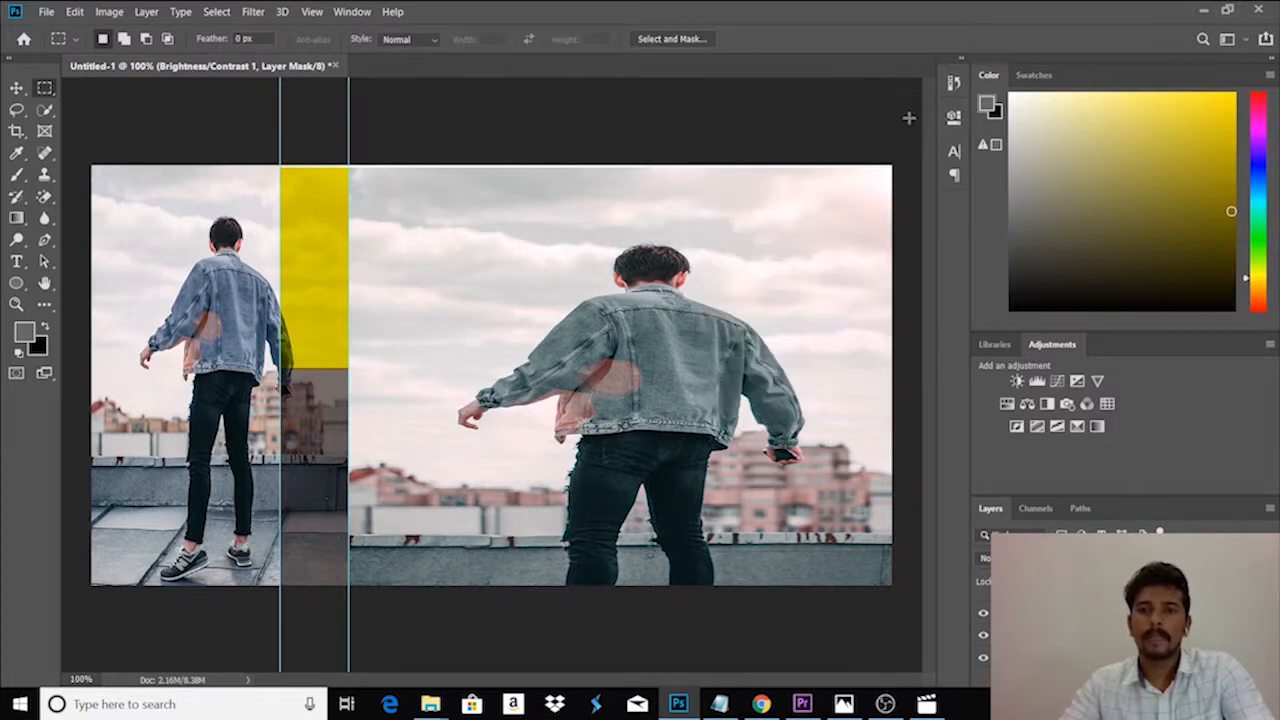
- Add a Vibrance adjustment to the large photo with vibrance raised to +49
left_click(1098, 382)
left_click_drag(811, 185, 860, 192)
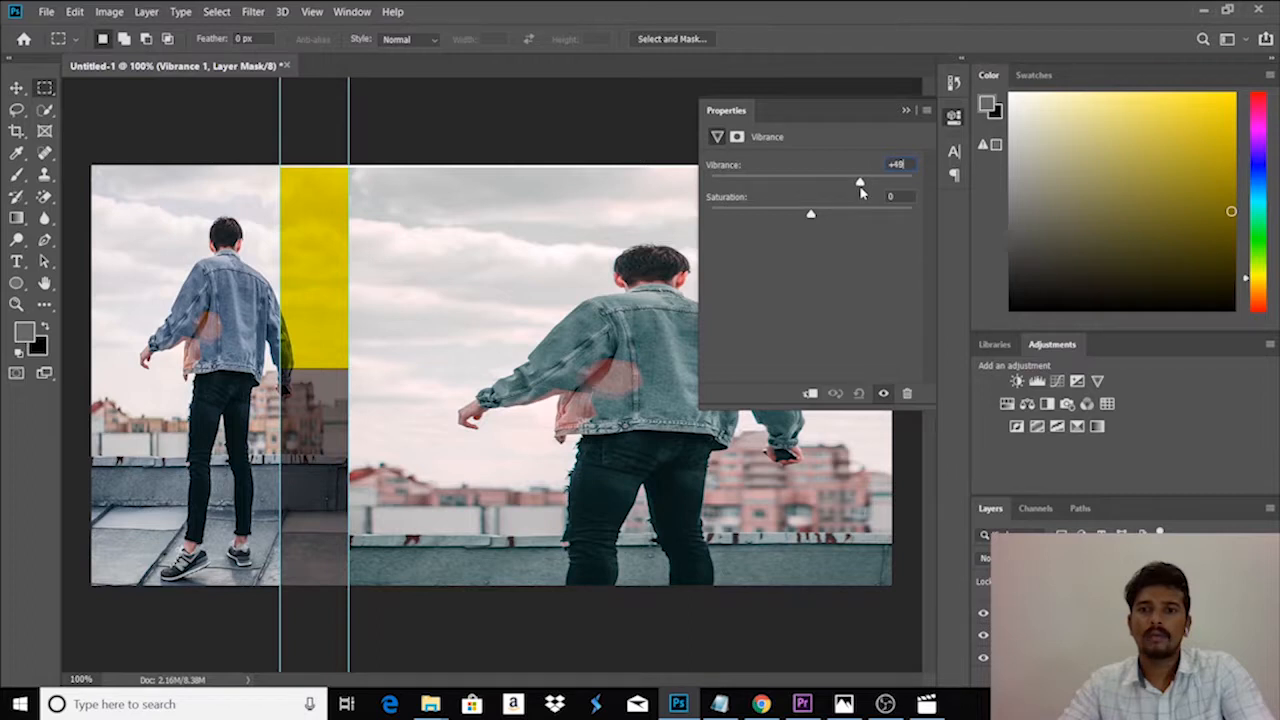
left_click(906, 110)
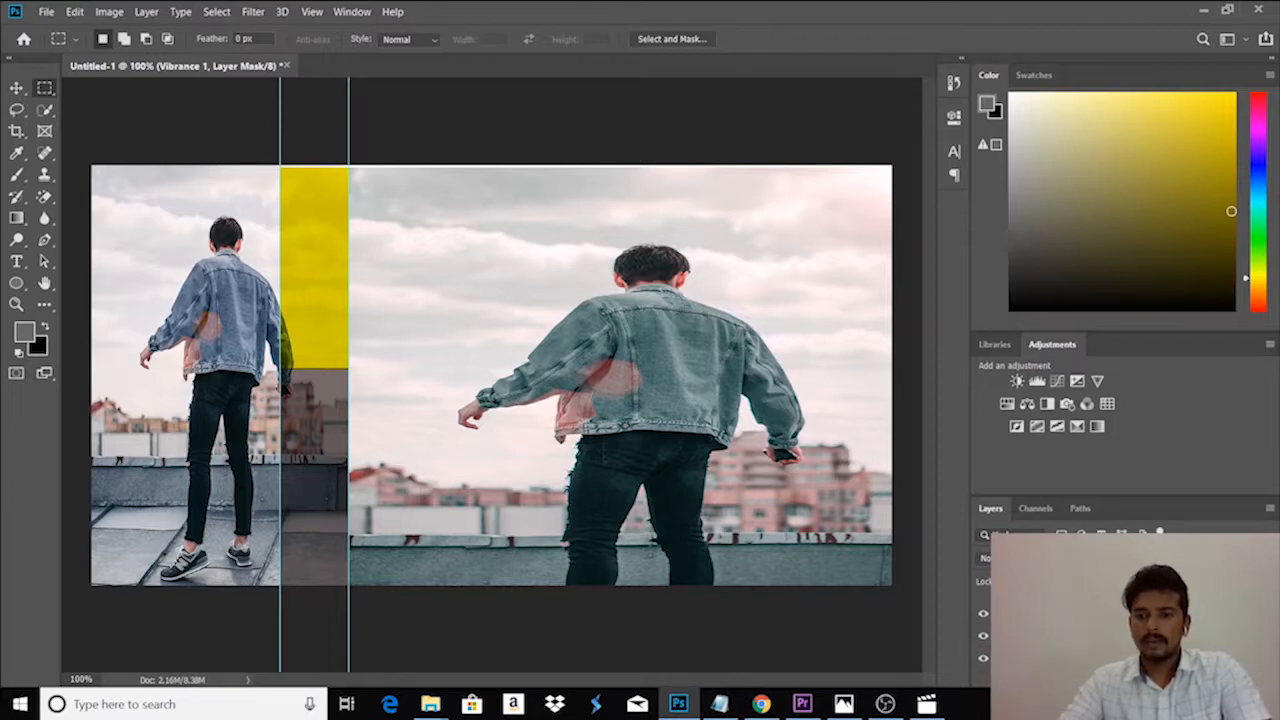
- Transform the small photo to X 172 px and Y 407 px, with width 13.78% and height 16.28%
left_click(1070, 636)
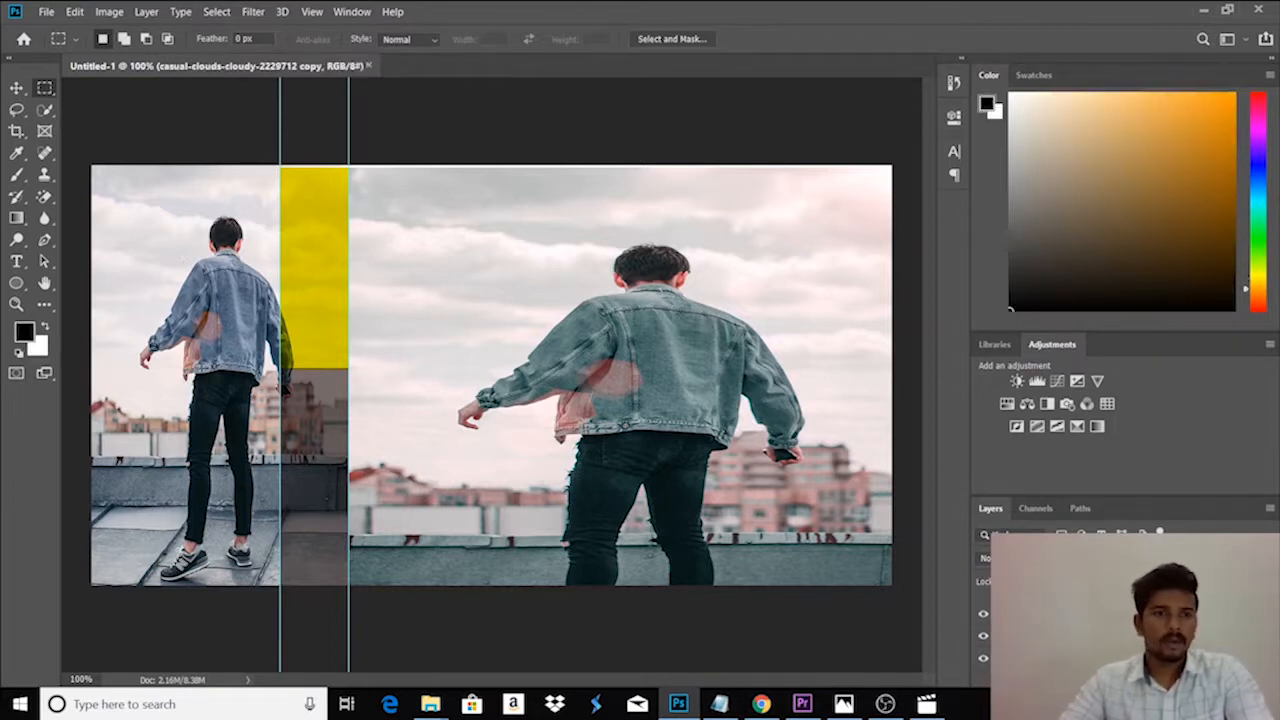
key("ctrl+t")
left_click_drag(224, 289, 218, 367)
left_click_drag(220, 225, 218, 168)
left_click_drag(225, 254, 210, 280)
left_click_drag(204, 189, 205, 168)
left_click_drag(205, 228, 206, 231)
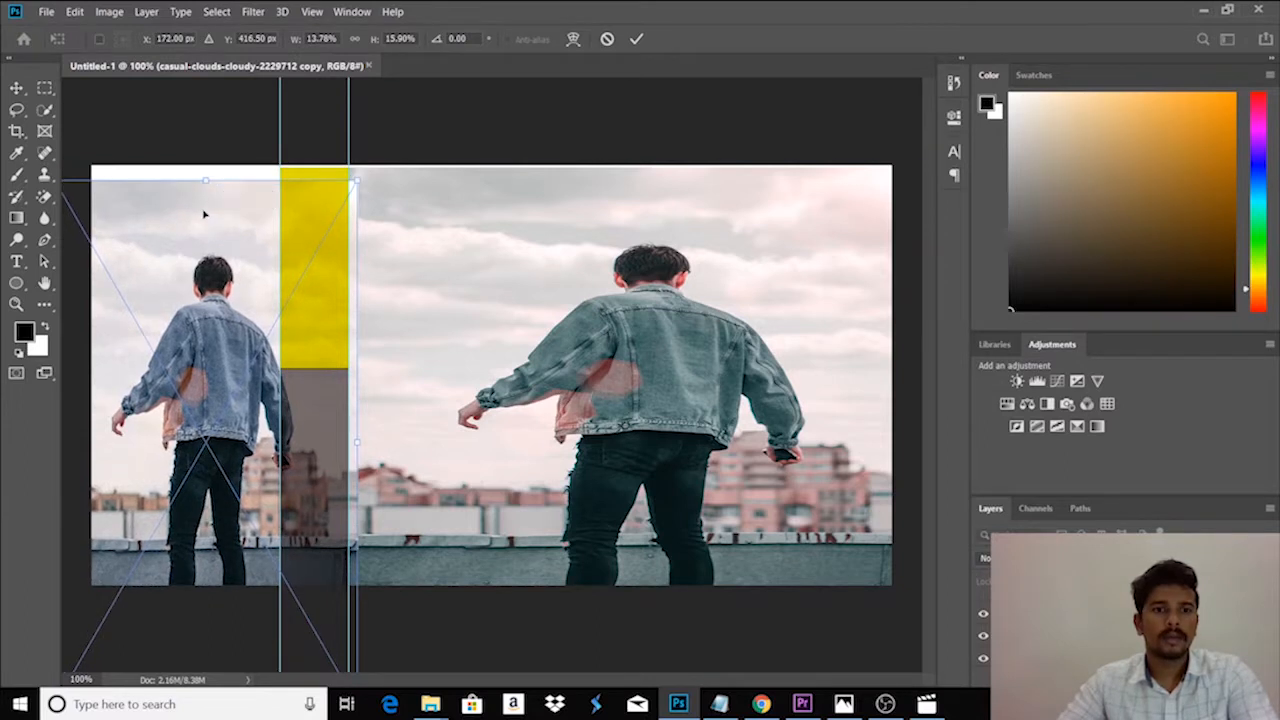
left_click_drag(205, 181, 205, 167)
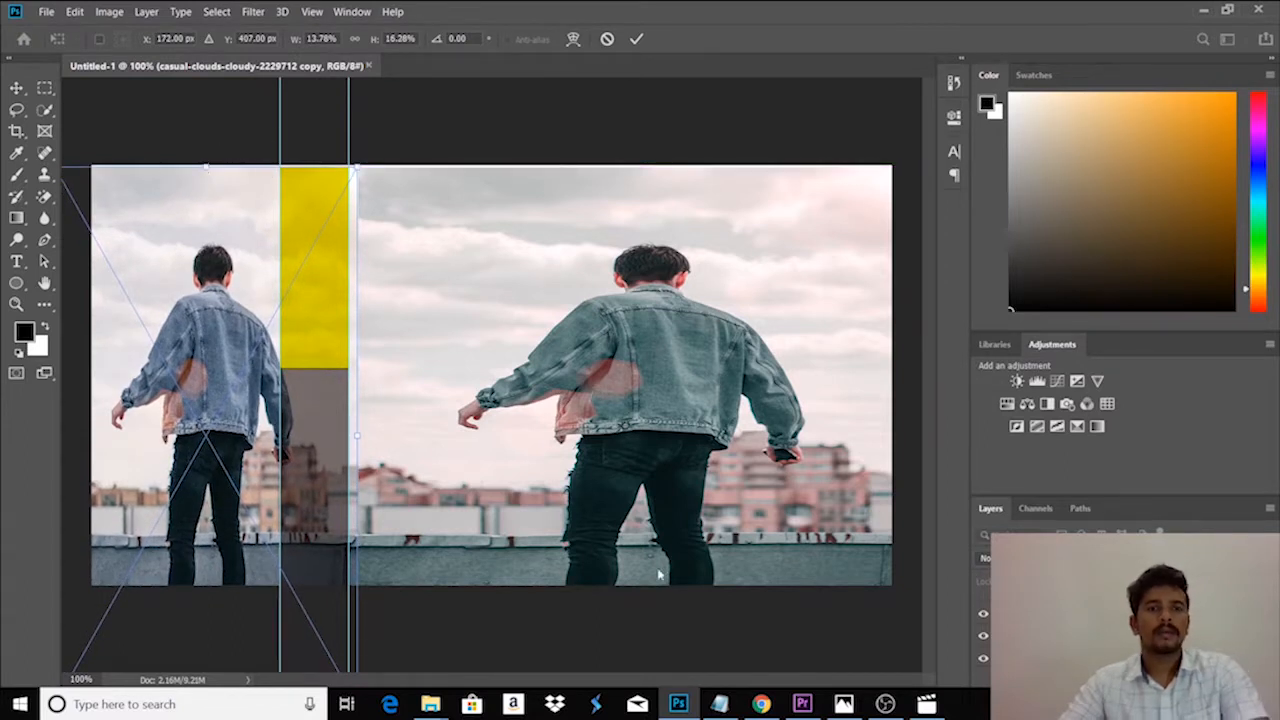
key("Return")
key("m")
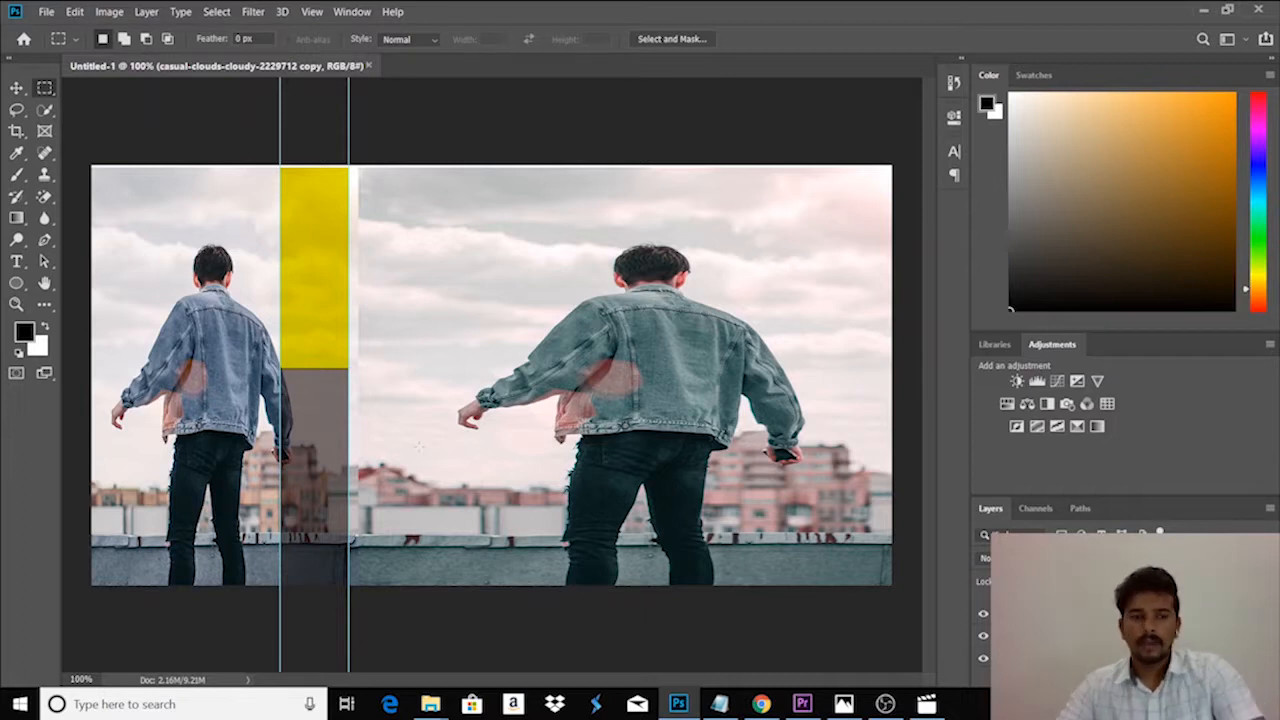
- Add an Exposure adjustment above the small photo with exposure raised to +0.11
left_click(1079, 383)
mouse_move(810, 208)
left_mouse_down()
mouse_move(829, 206)
mouse_move(813, 215)
left_mouse_up()
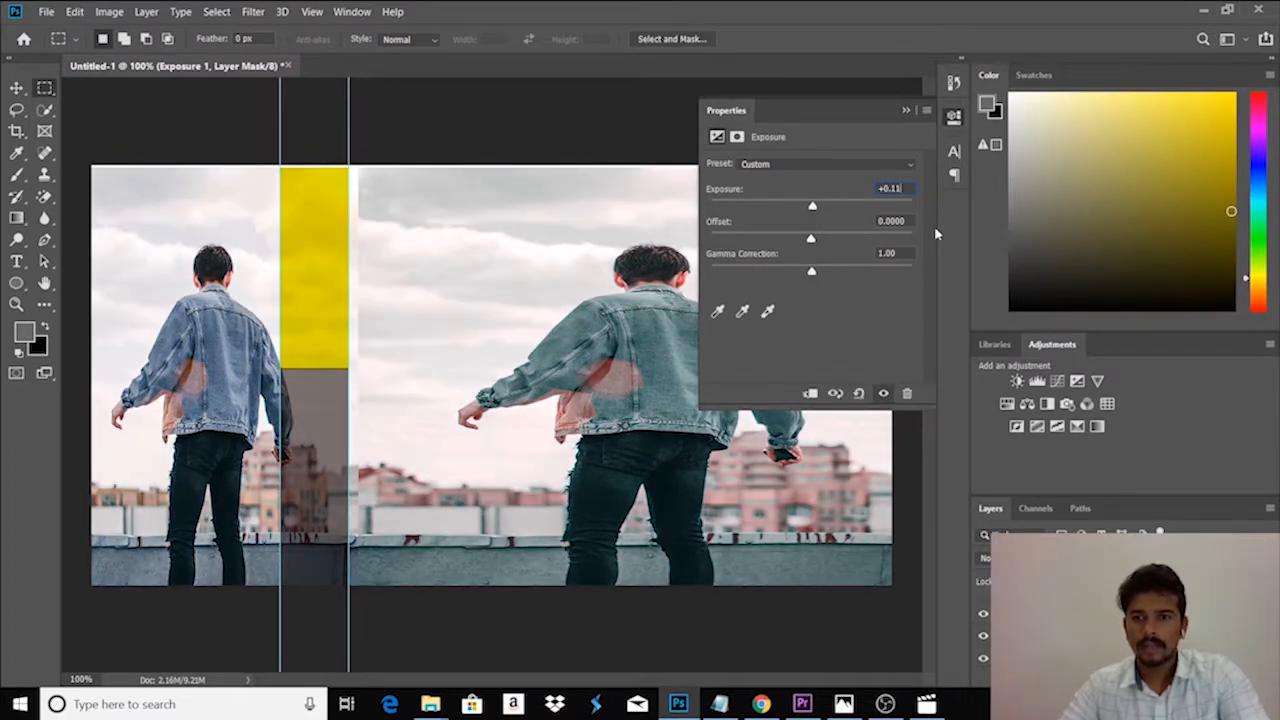
left_click(904, 111)
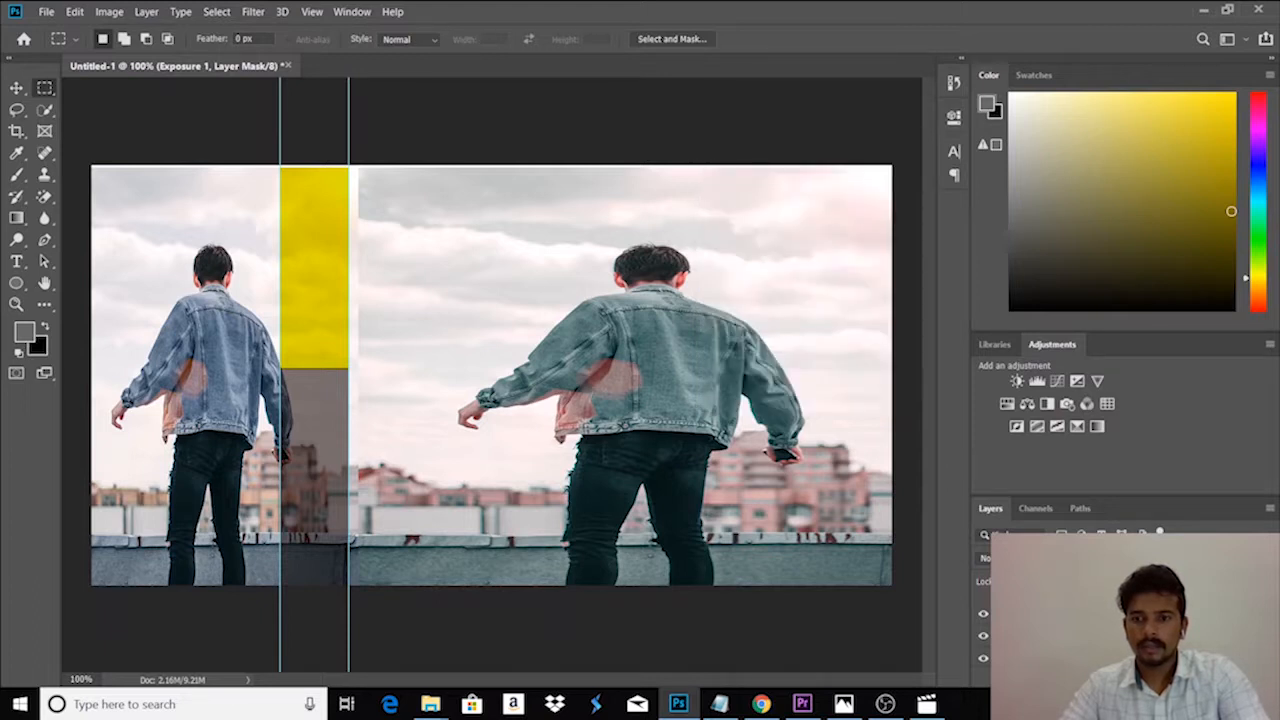
- Add a second Exposure adjustment above the small photo, keeping the Default preset
left_click(1080, 636)
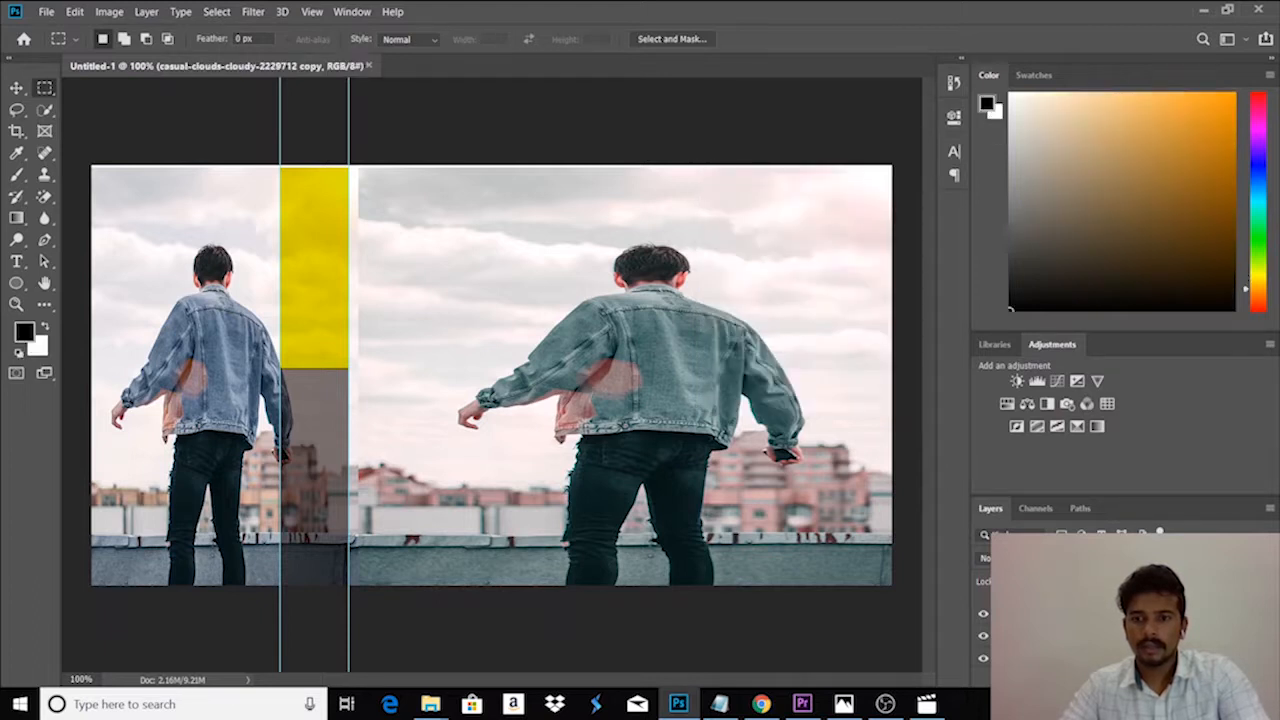
left_click(1078, 381)
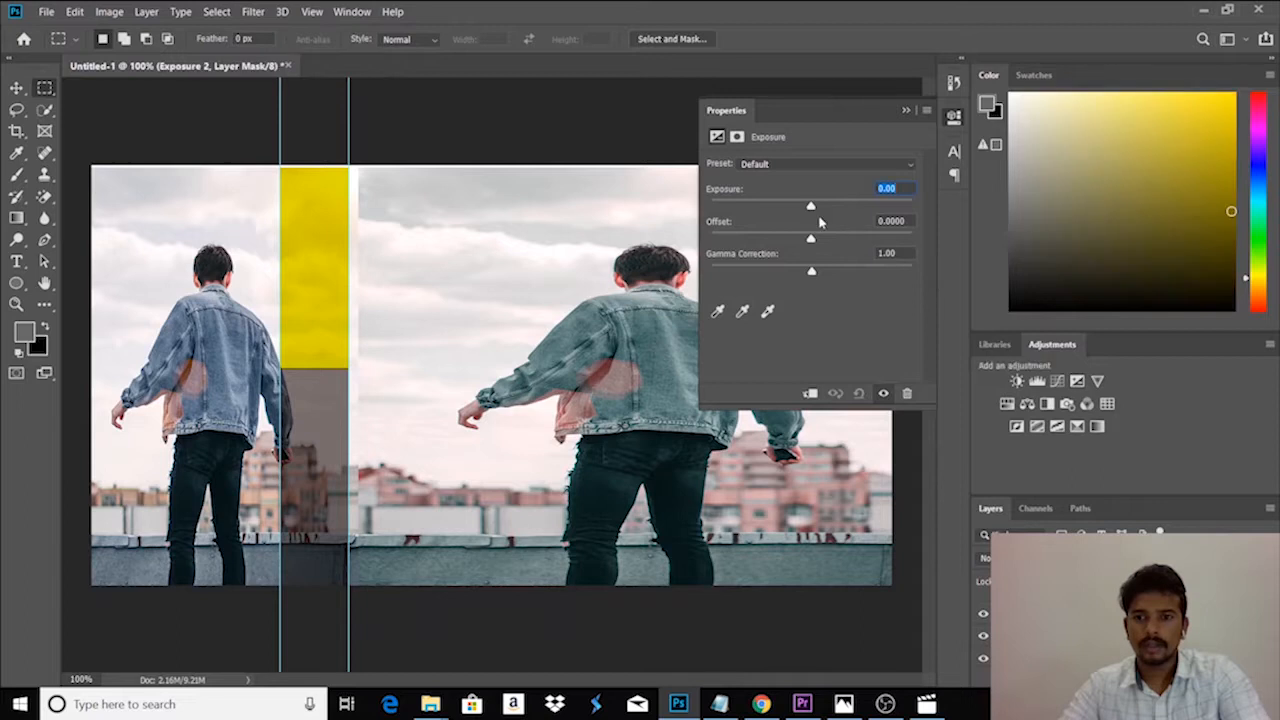
left_click(906, 112)
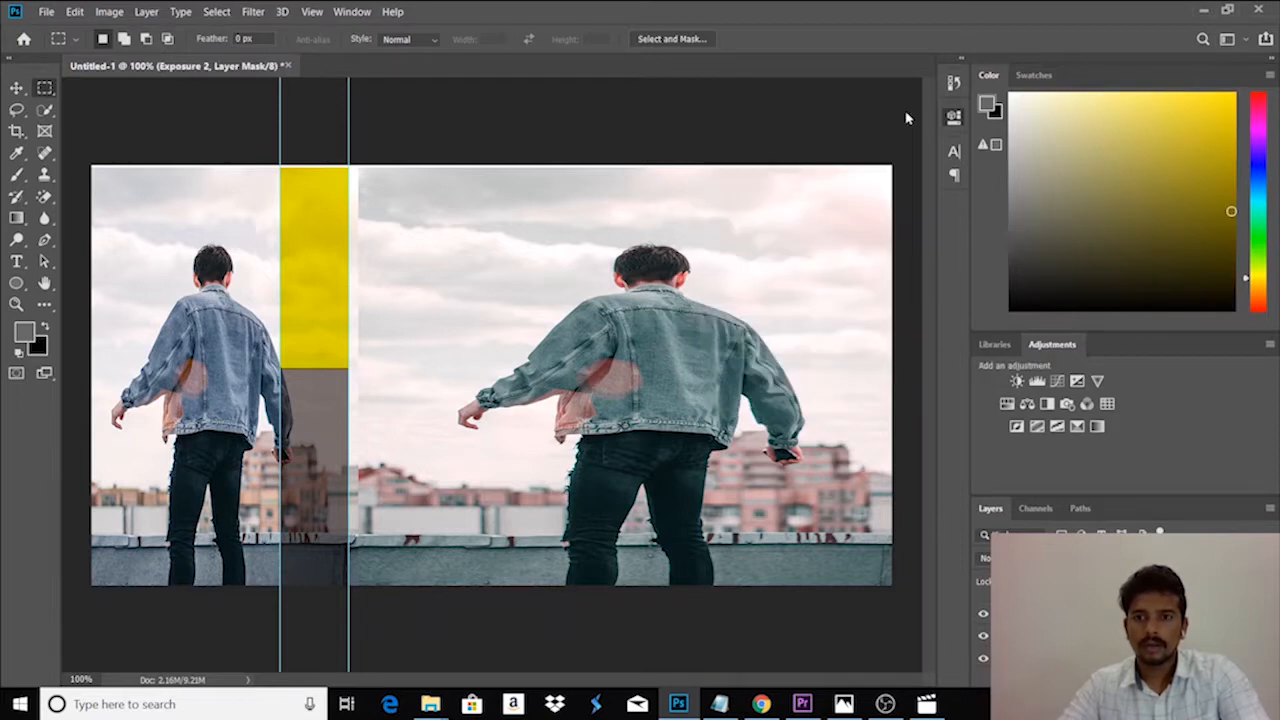
- Add a Brightness/Contrast adjustment above the small photo with brightness lowered to -61
left_click(990, 675)
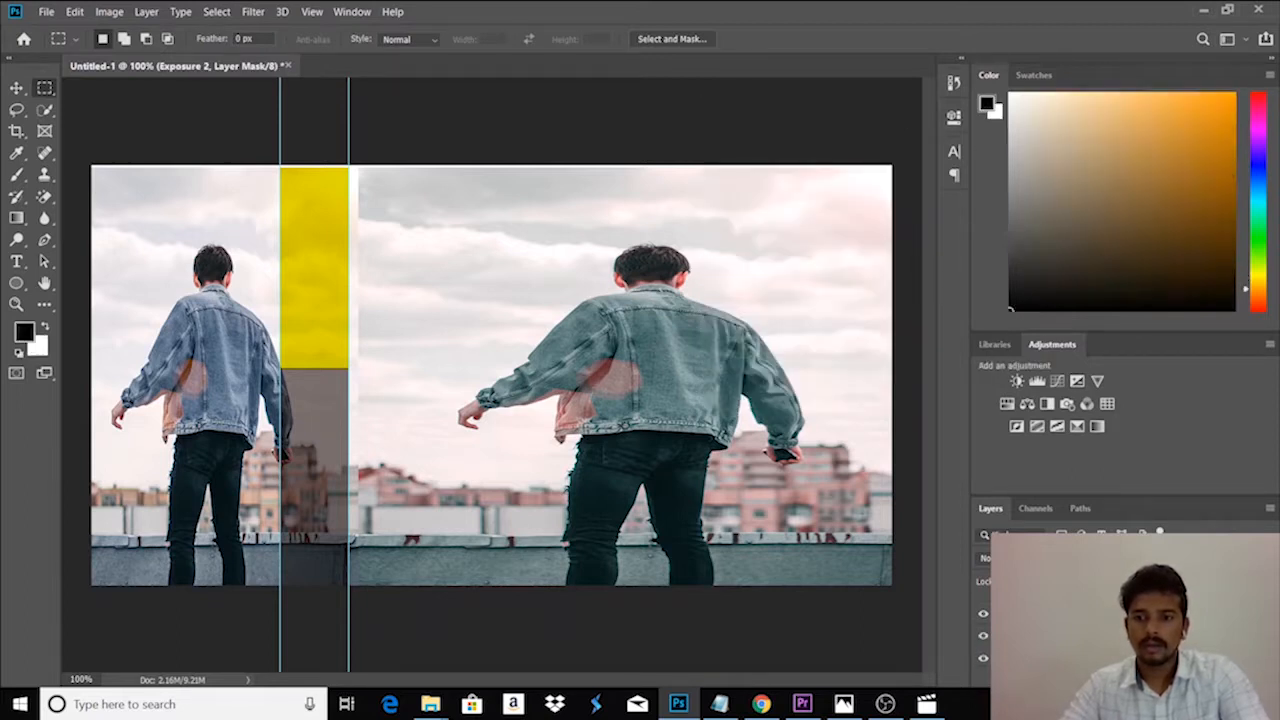
left_click(1017, 381)
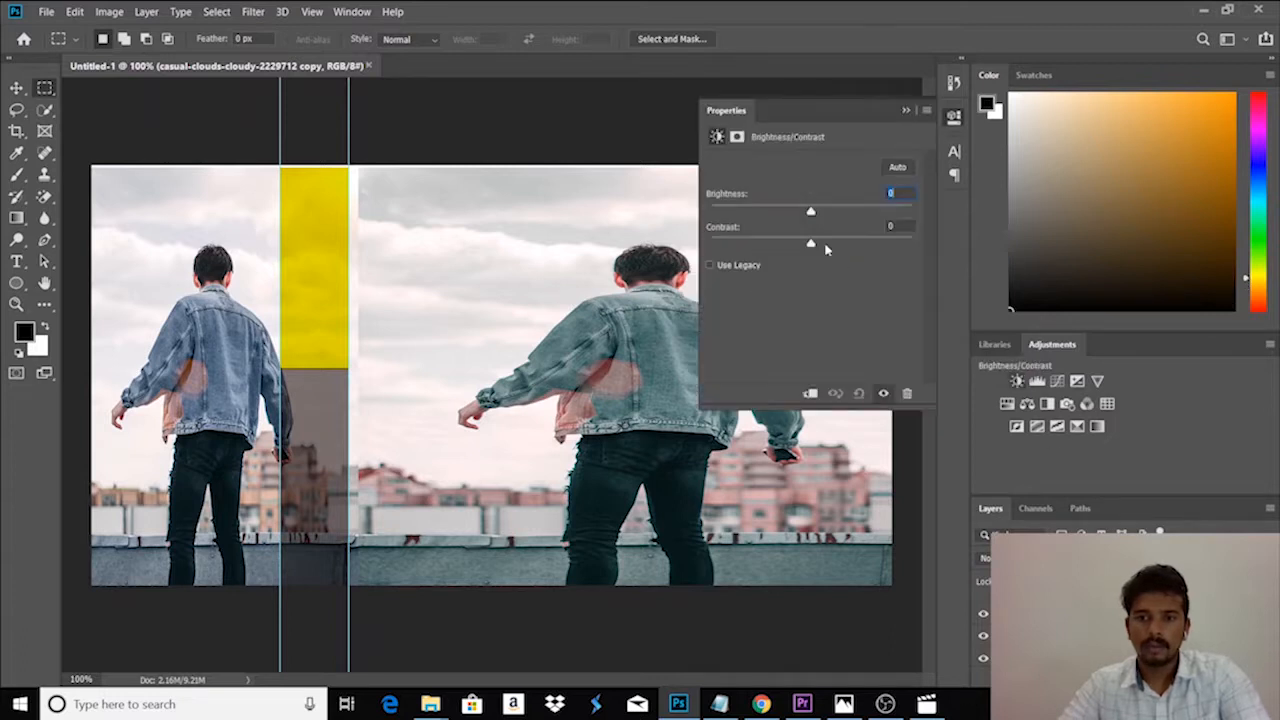
left_click_drag(811, 212, 770, 223)
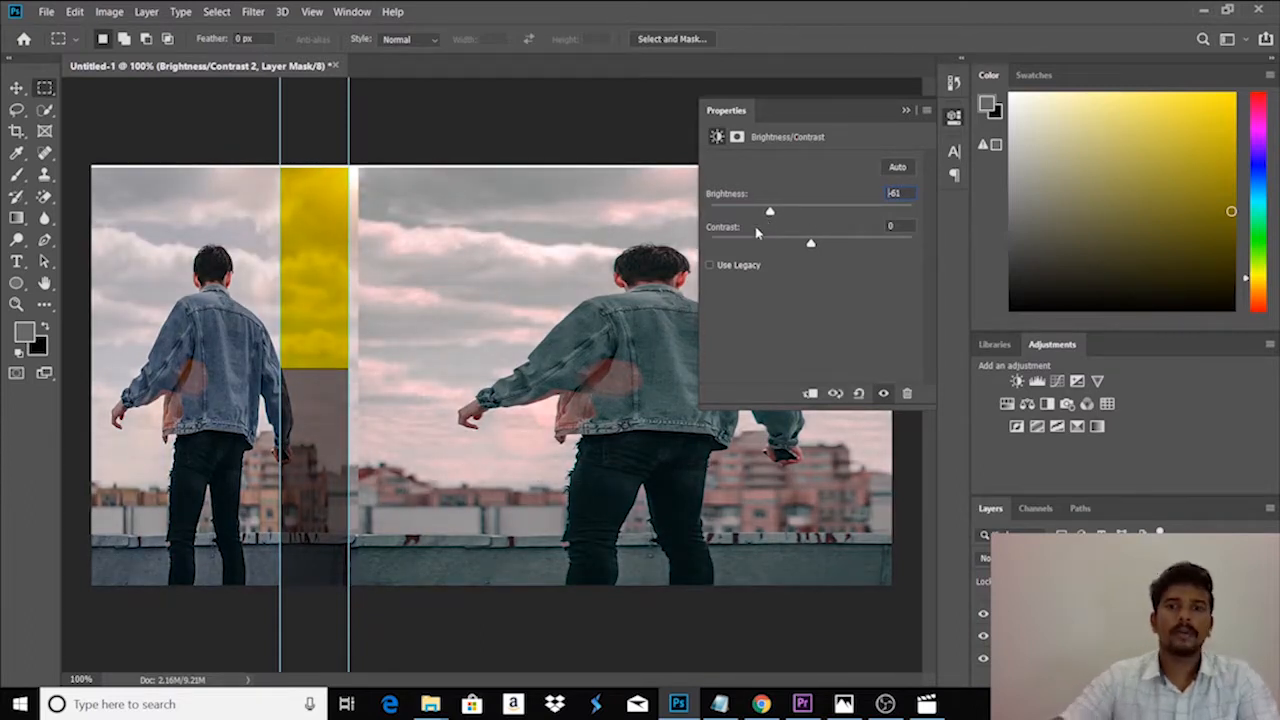
left_click(906, 110)
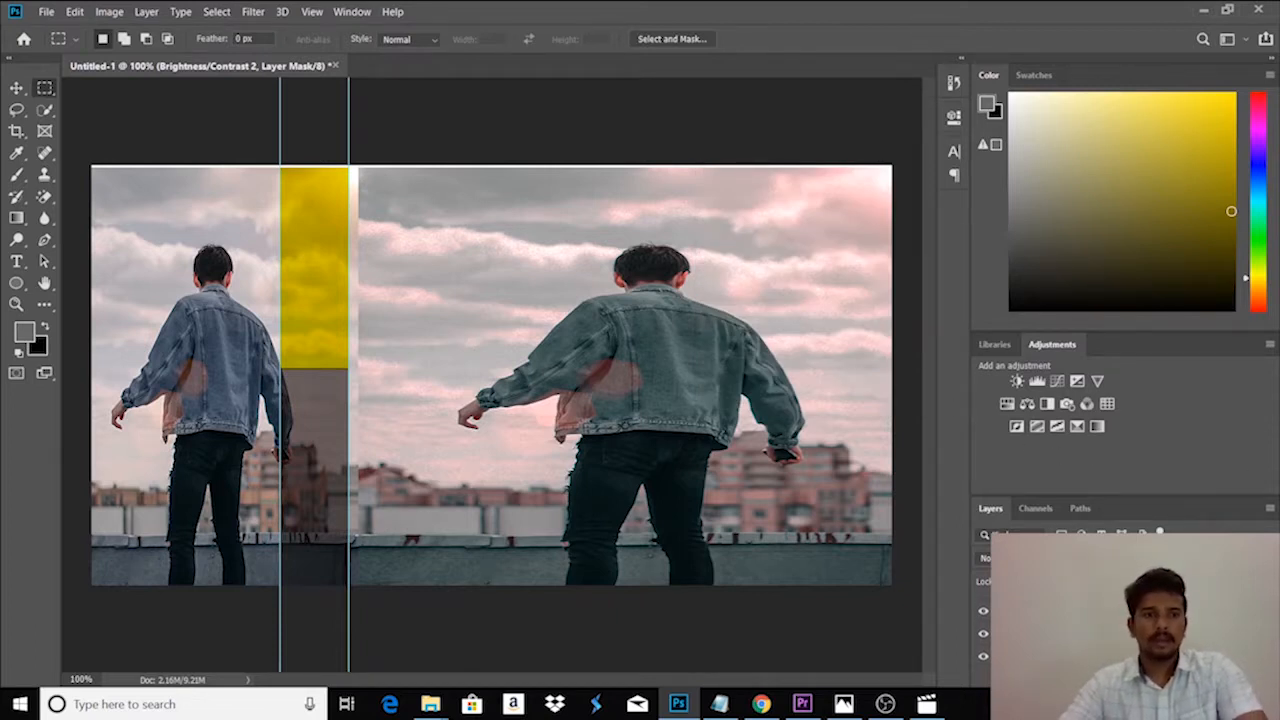
- Place a horizontal text line with the Lorem Ipsum placeholder across the yellow part of the strip
left_click(16, 262)
right_click(15, 263)
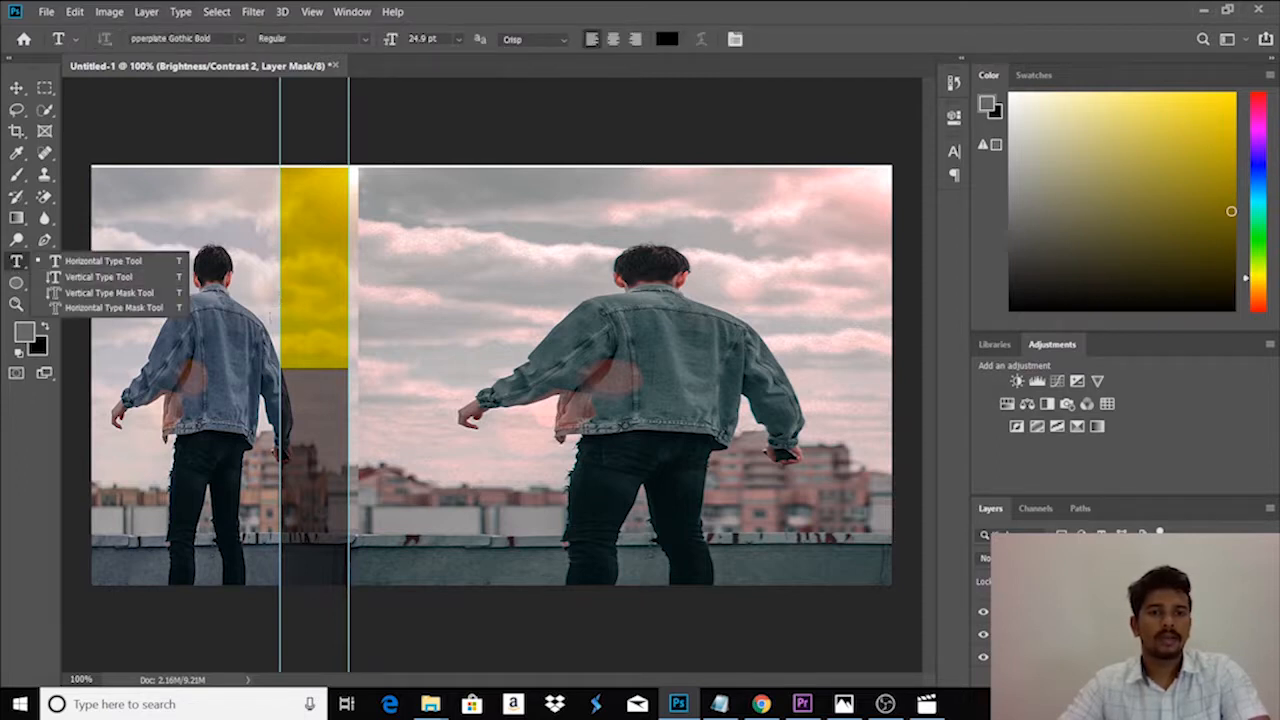
left_click(267, 311)
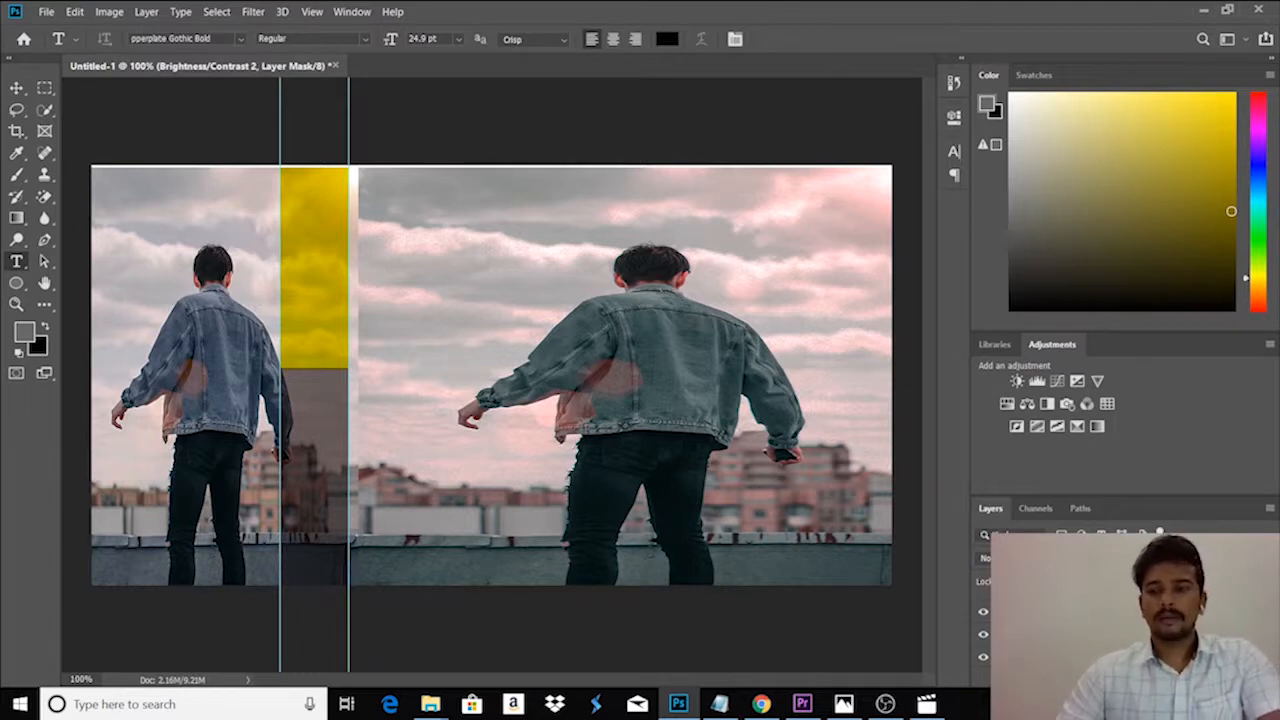
left_click(267, 313)
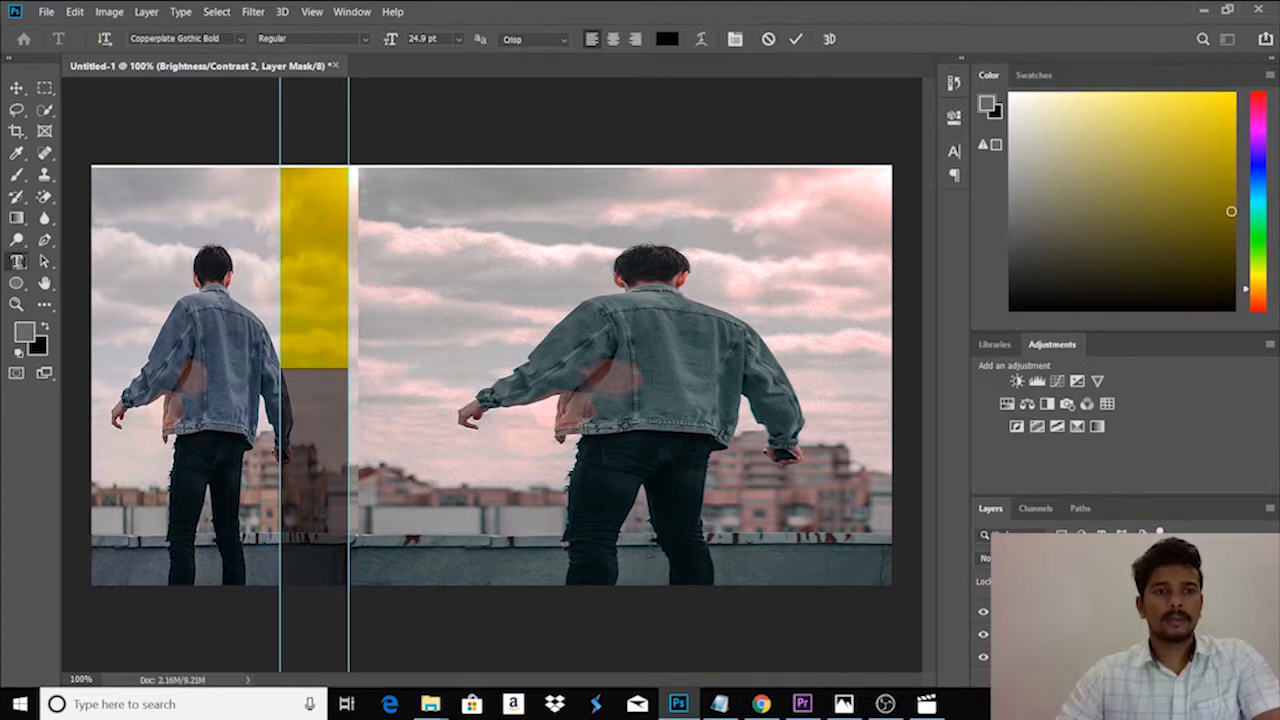
left_click(266, 304)
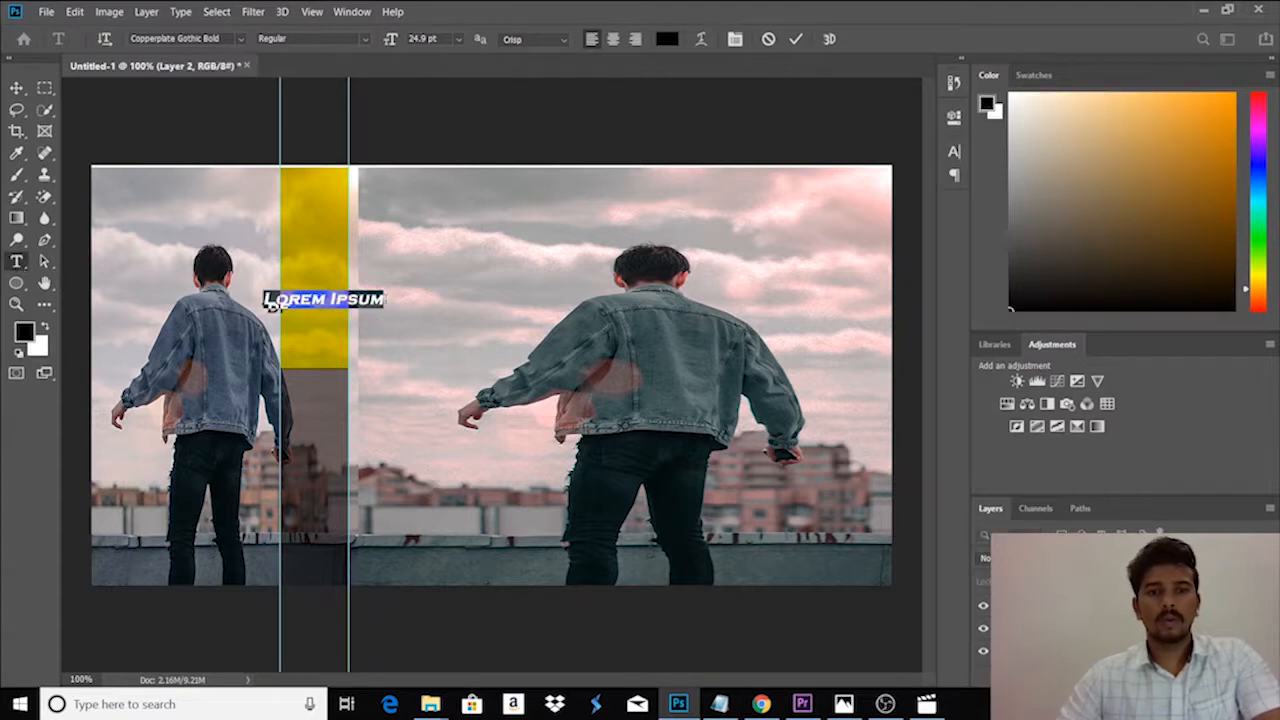
double_click(367, 301)
double_click(302, 302)
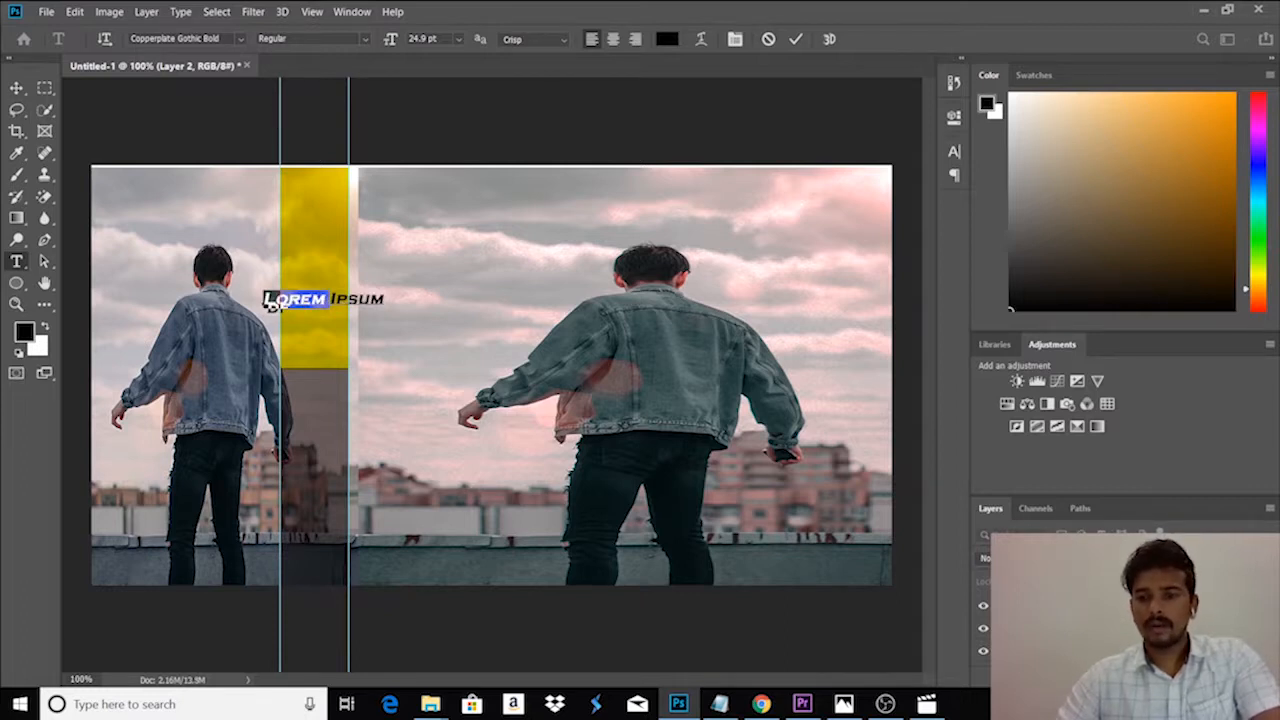
- Delete the stray "df" text layer beneath the Lorem Ipsum line
left_click(270, 305)
key("ctrl+Return")
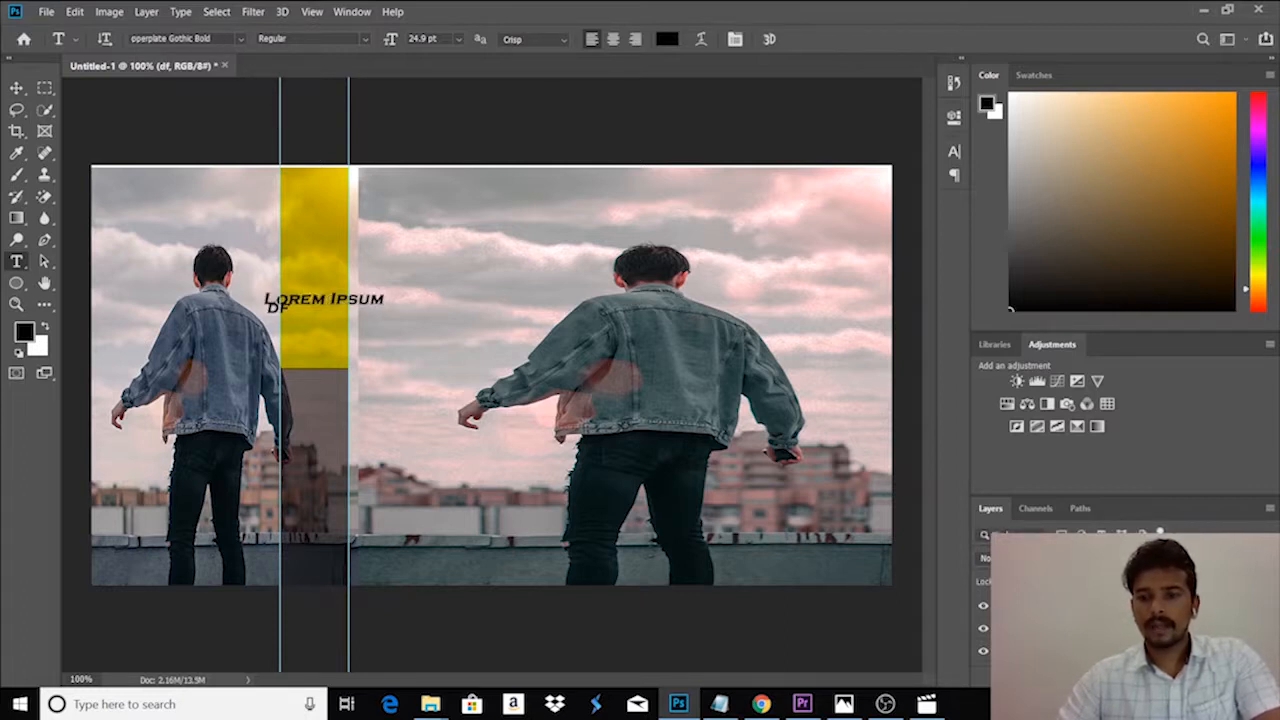
key("Delete")
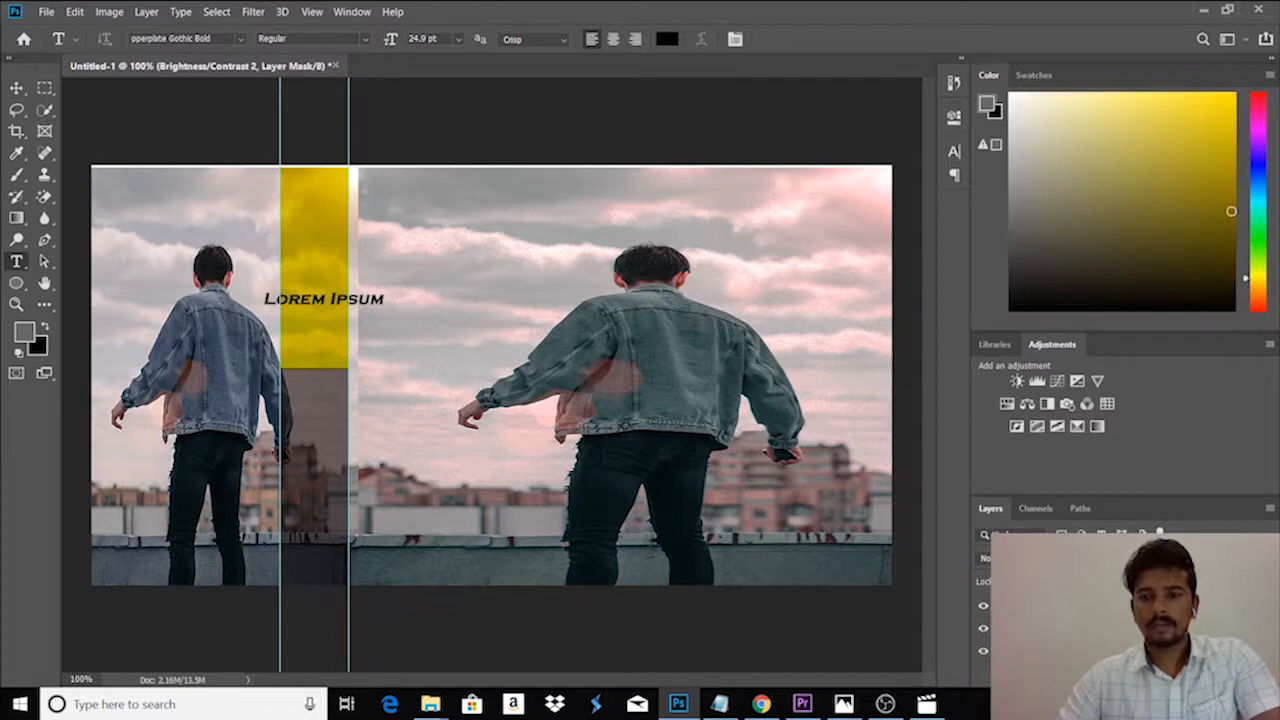
- Try to clear the Lorem Ipsum placeholder text
left_click(1060, 606)
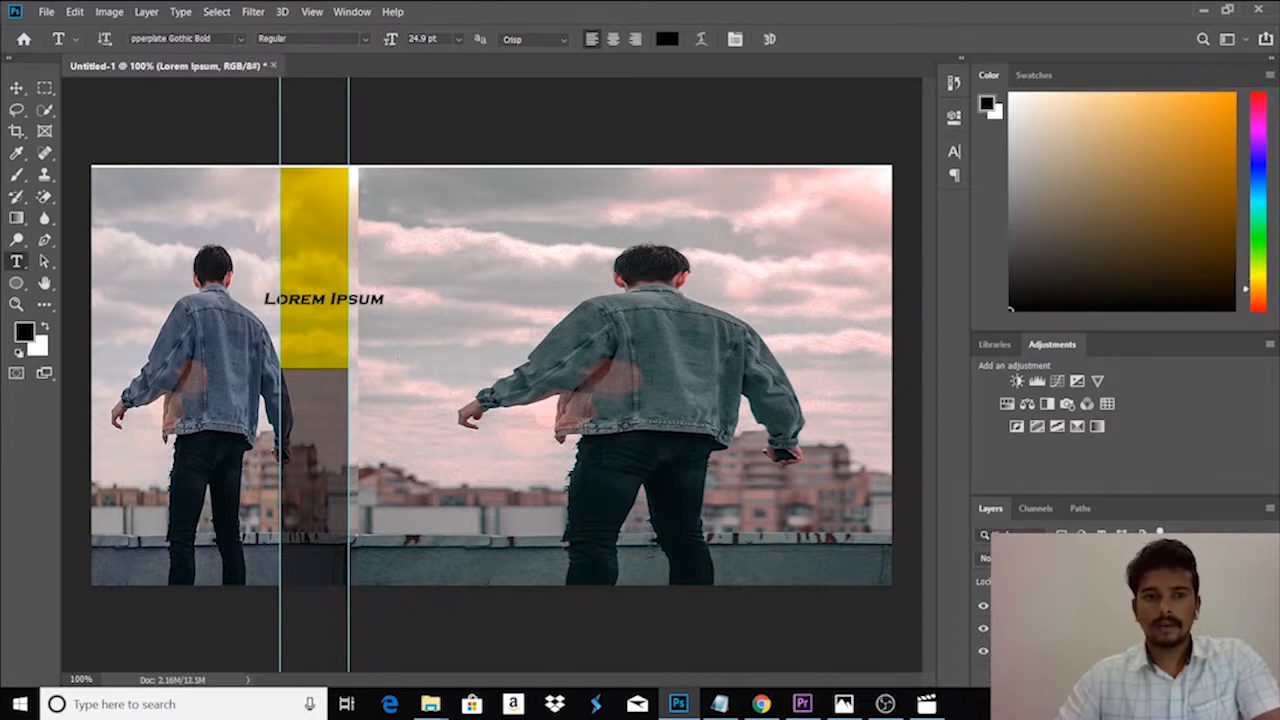
left_click_drag(384, 298, 262, 298)
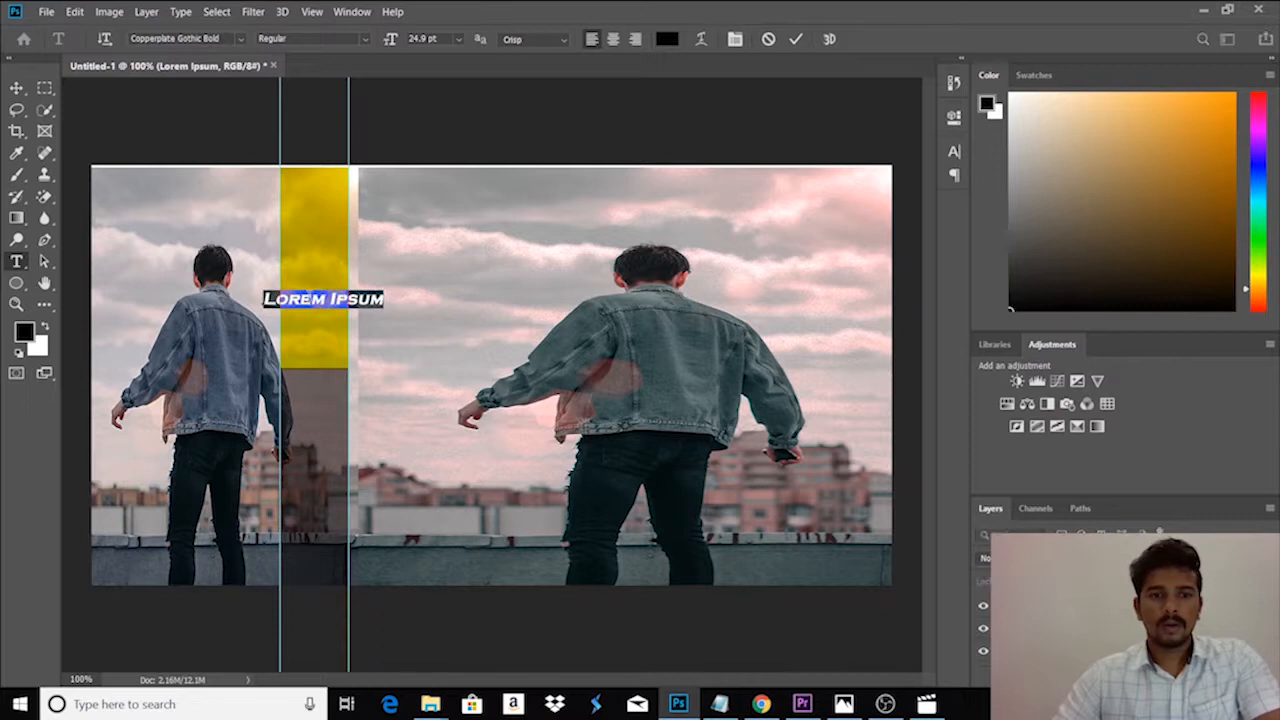
key("BackSpace")
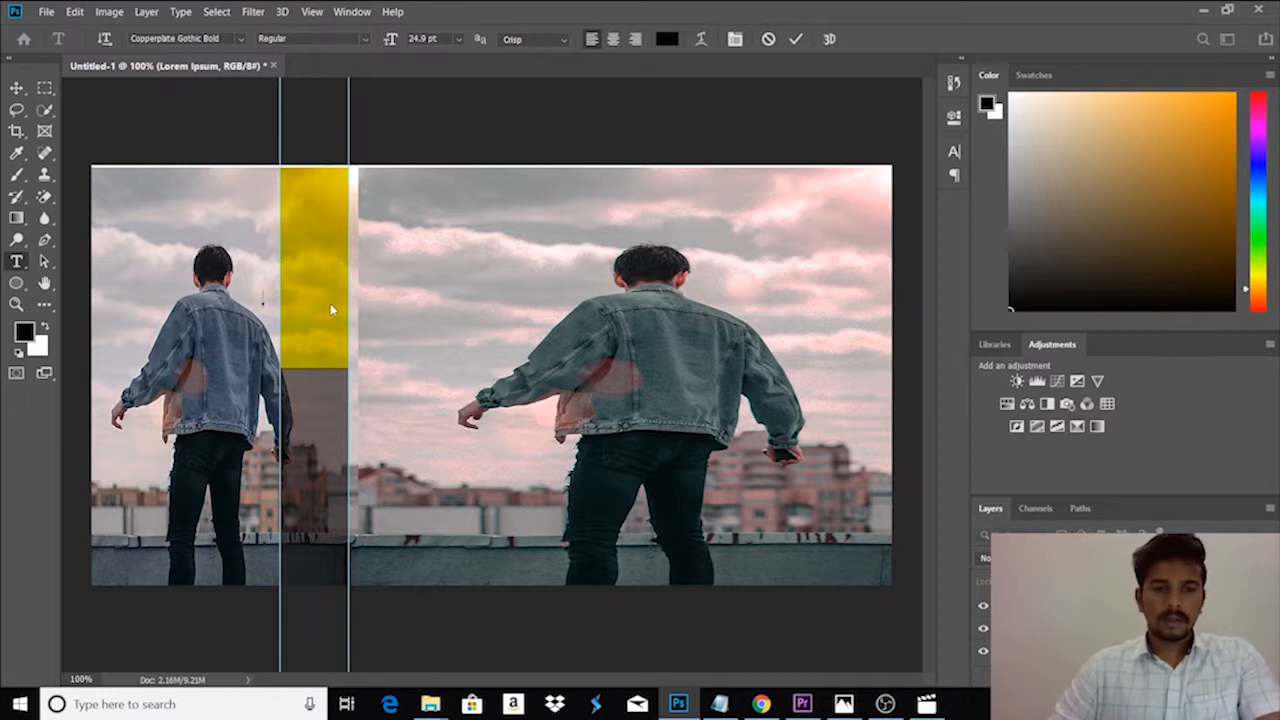
- Check the slogan in Denim Dsgn.jpg in Photos, and replace the Lorem Ipsum placeholder with "You can never own too much denim"
left_click(836, 708)
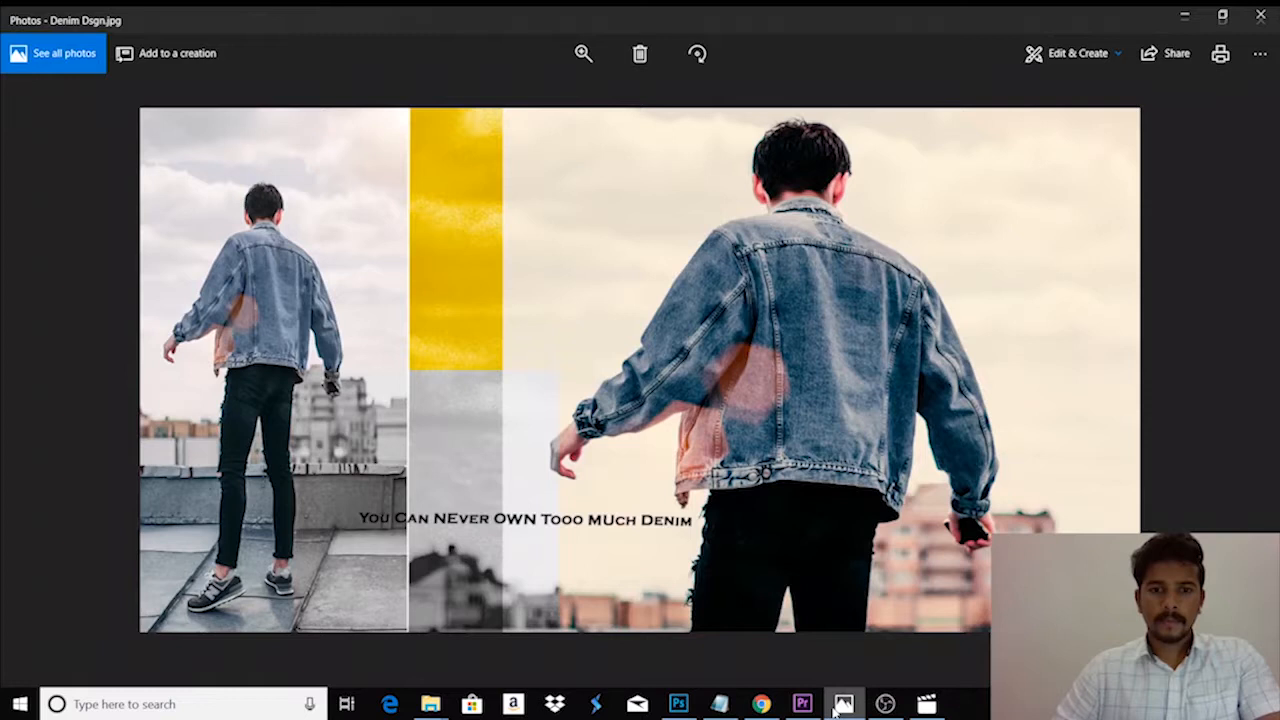
left_click(836, 708)
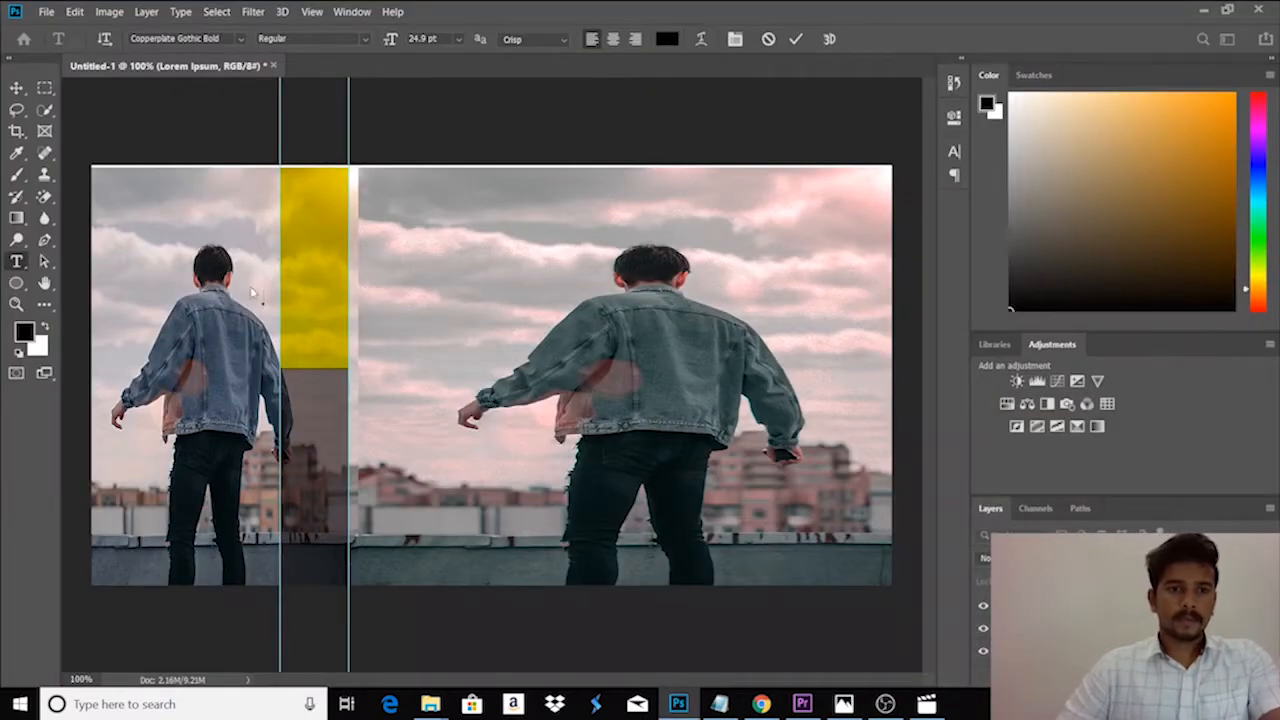
left_click(263, 302)
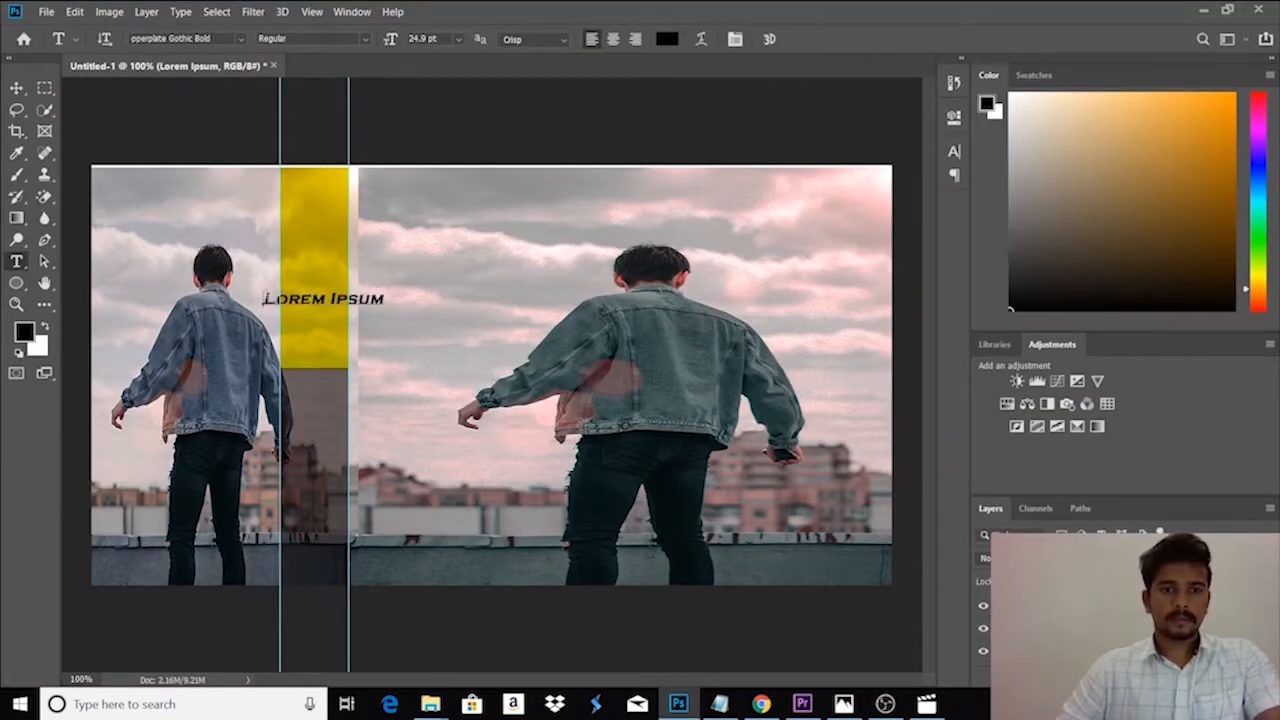
key("BackSpace")
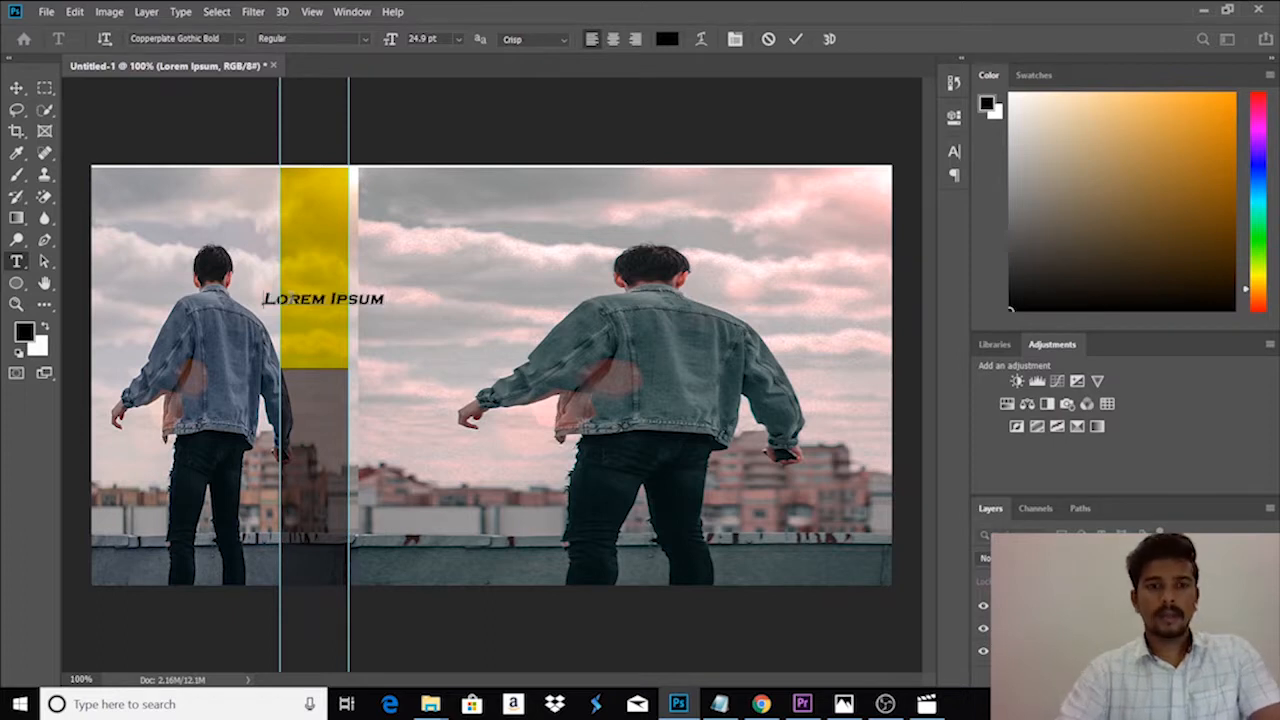
type("You Can N")
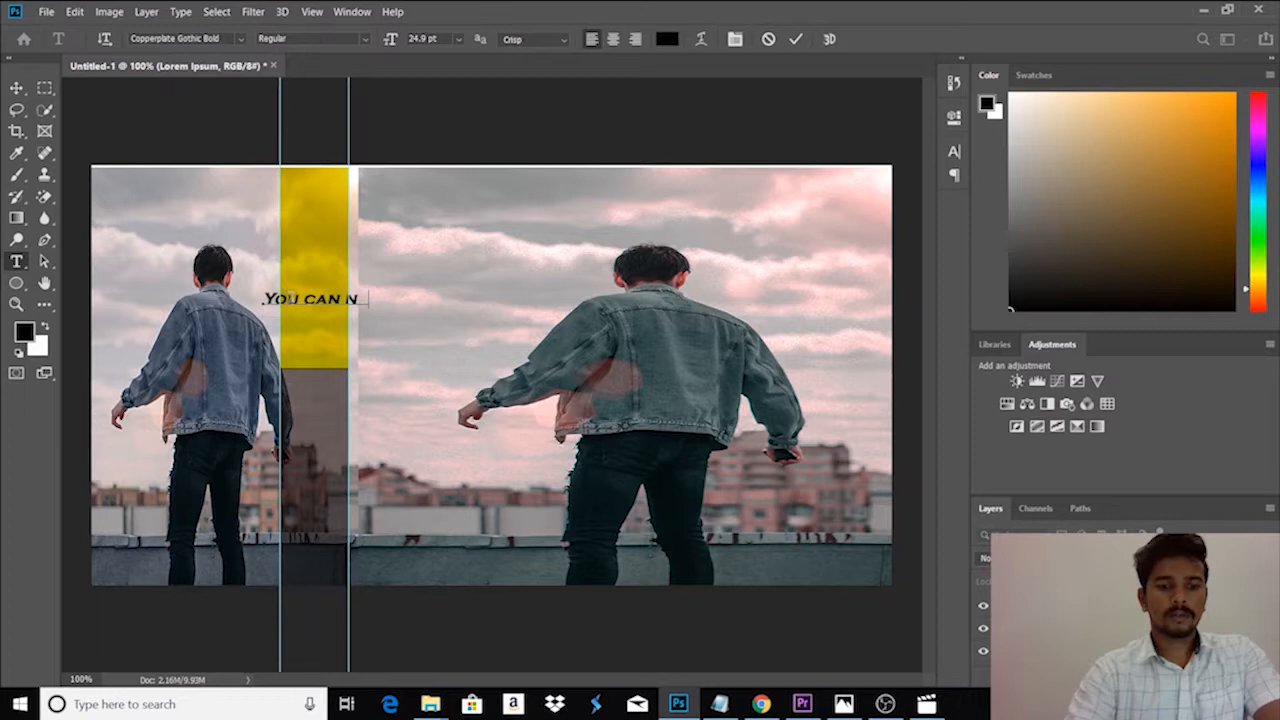
key("BackSpace")
key("BackSpace")
type("VER Own")
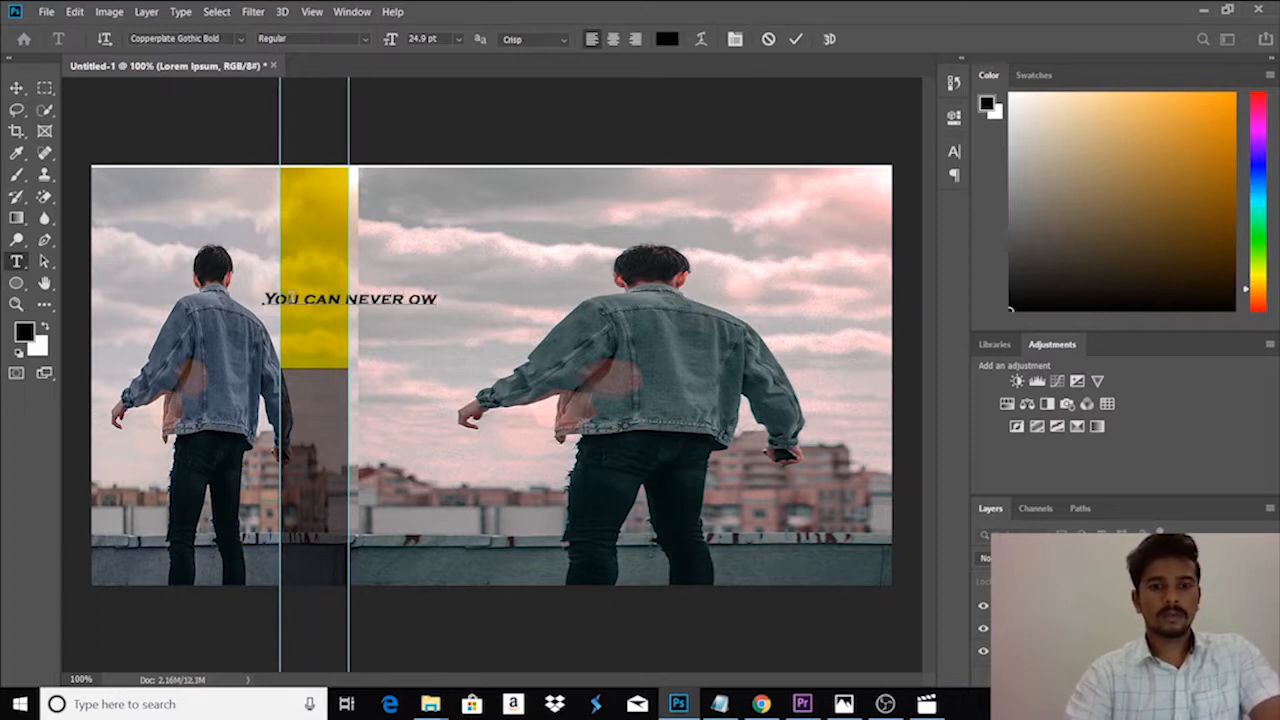
type(" too much denim")
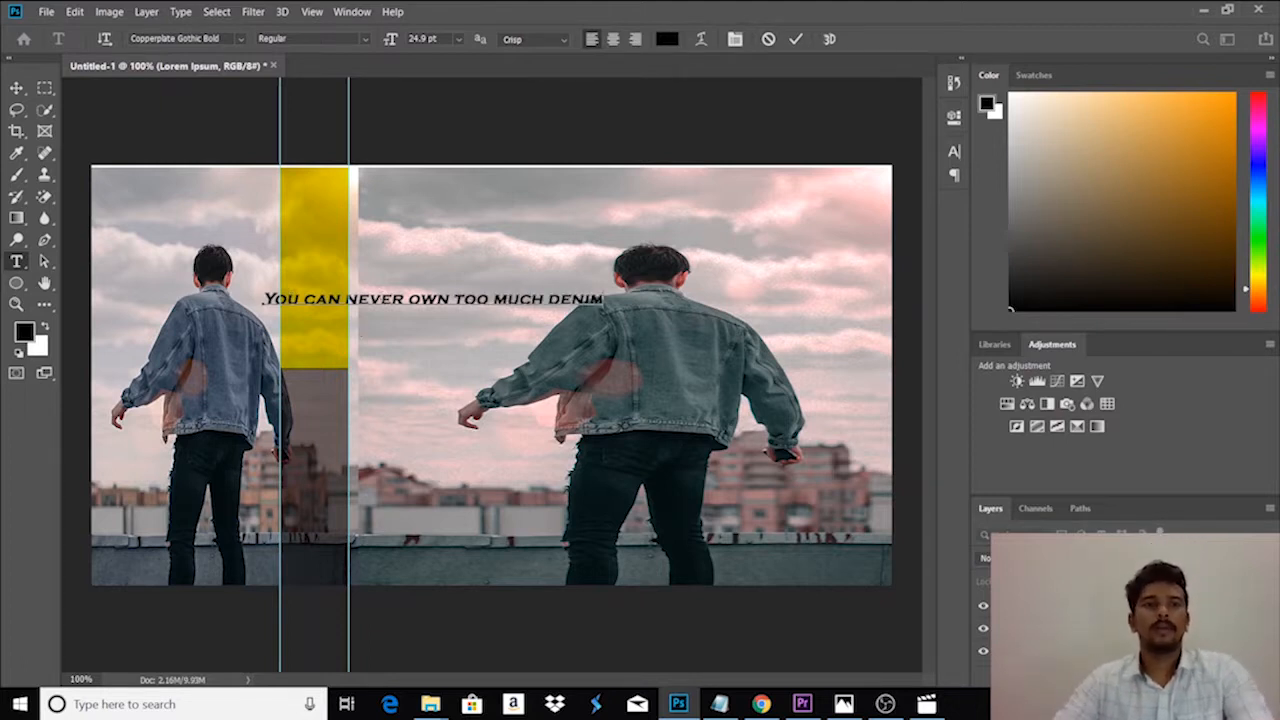
- Try to change the slogan's text colour to red aa0000, leaving the font as it is
left_click(239, 39)
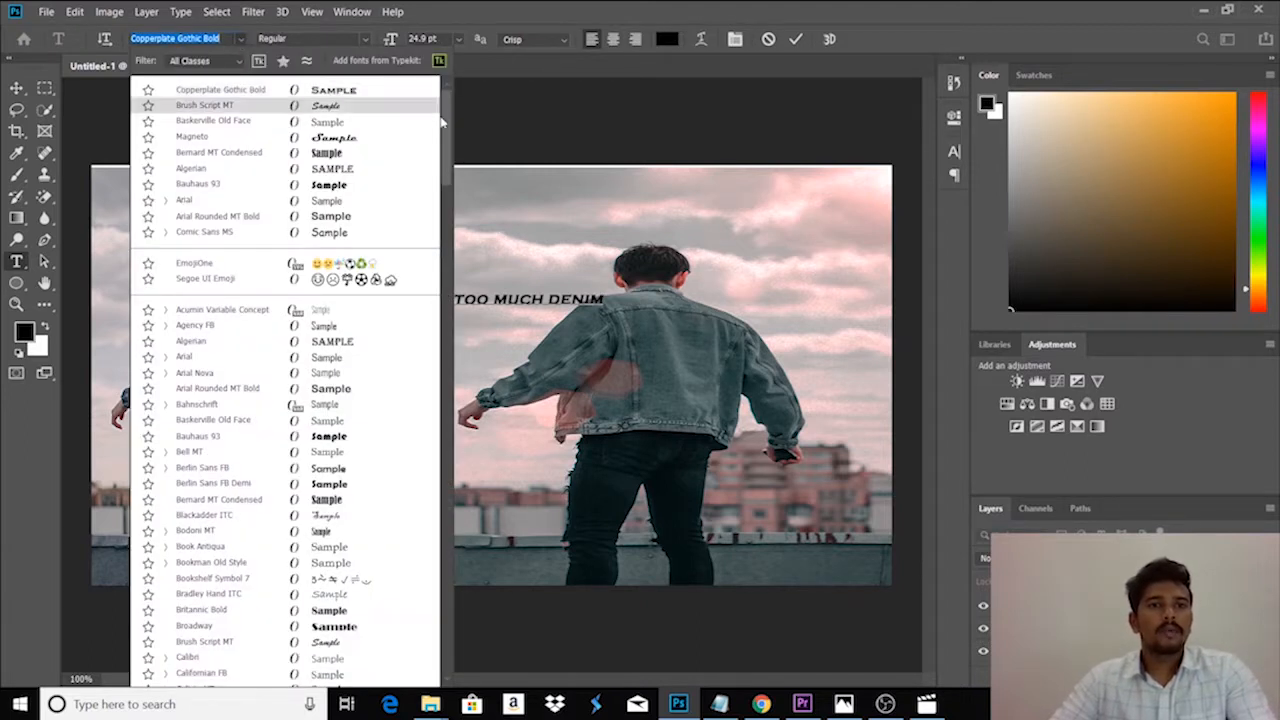
left_click(240, 41)
left_click(954, 151)
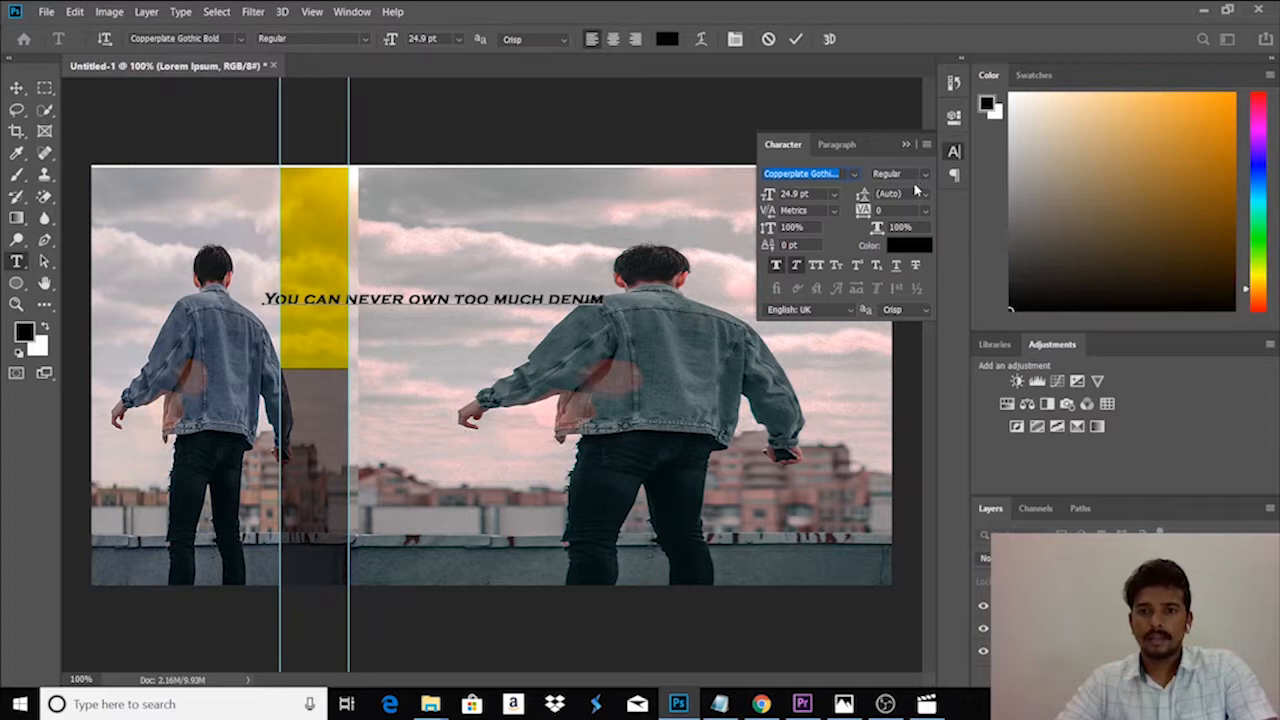
left_click(912, 248)
left_click_drag(593, 233, 632, 211)
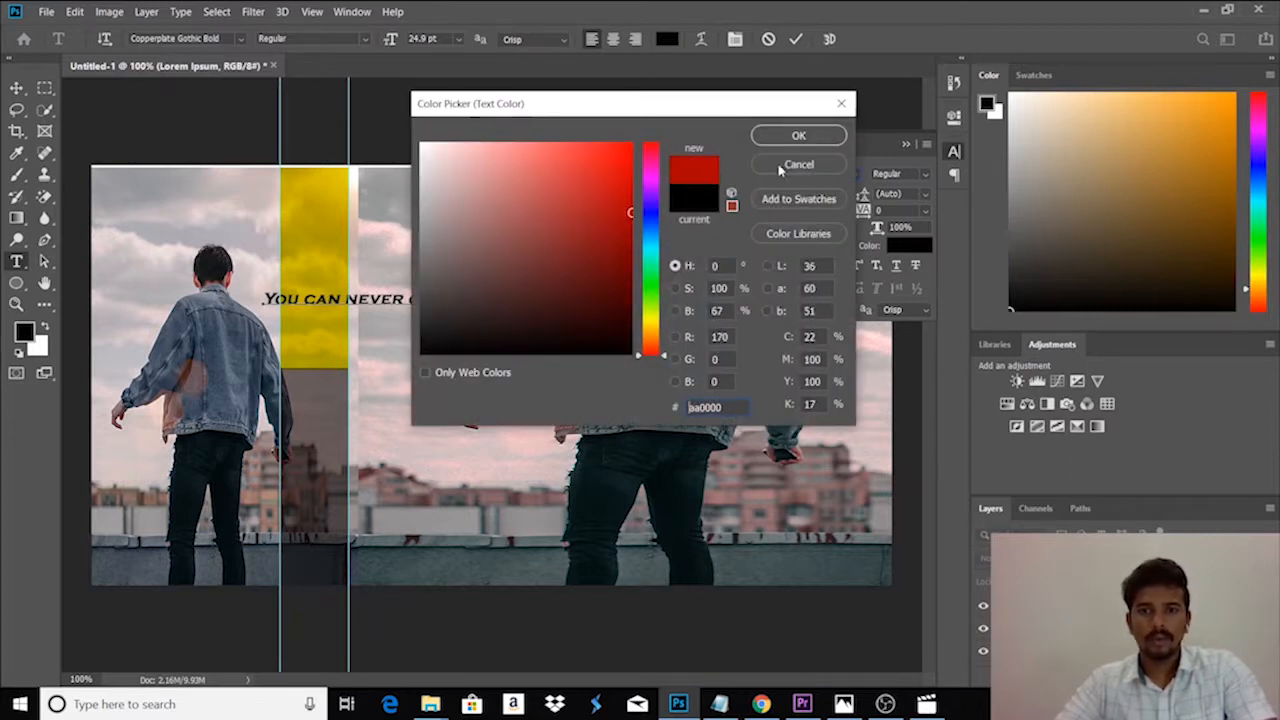
left_click(798, 135)
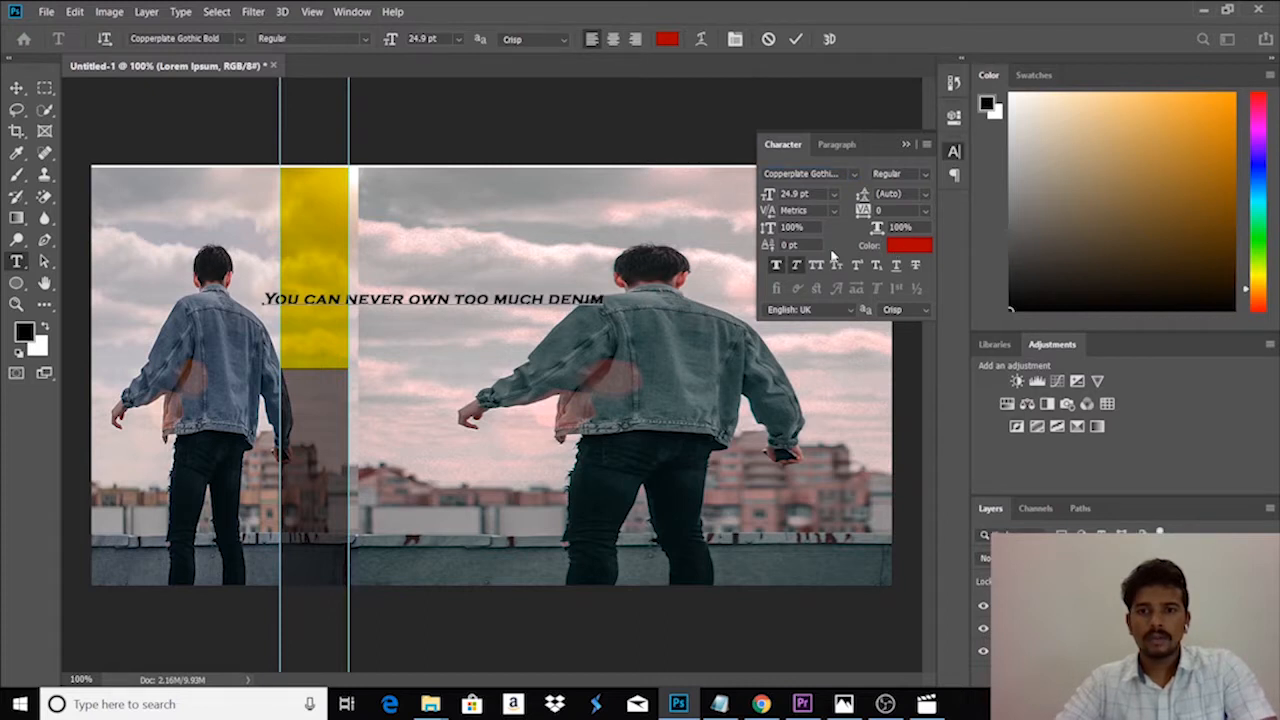
left_click(907, 143)
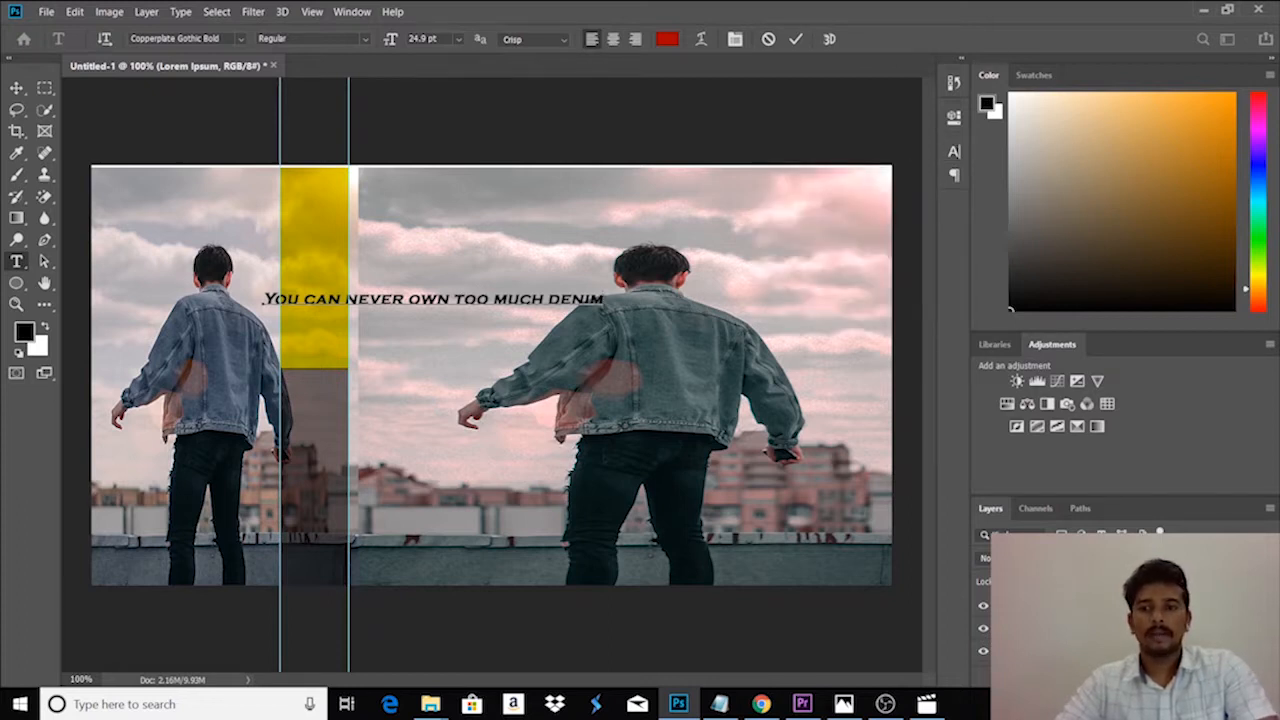
- Move the slogan down to just above the rooftop wall, crossing the grey part of the strip
key("ctrl+Return")
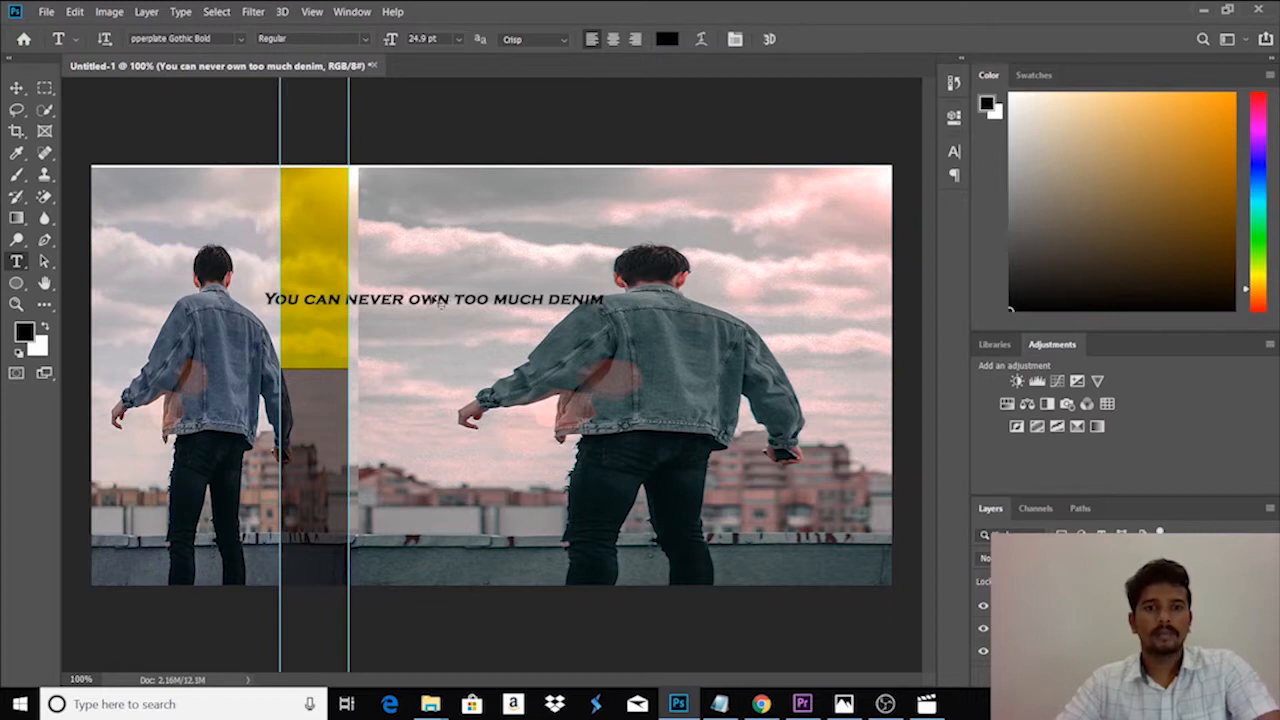
left_click(422, 301)
left_click_drag(415, 303, 406, 534)
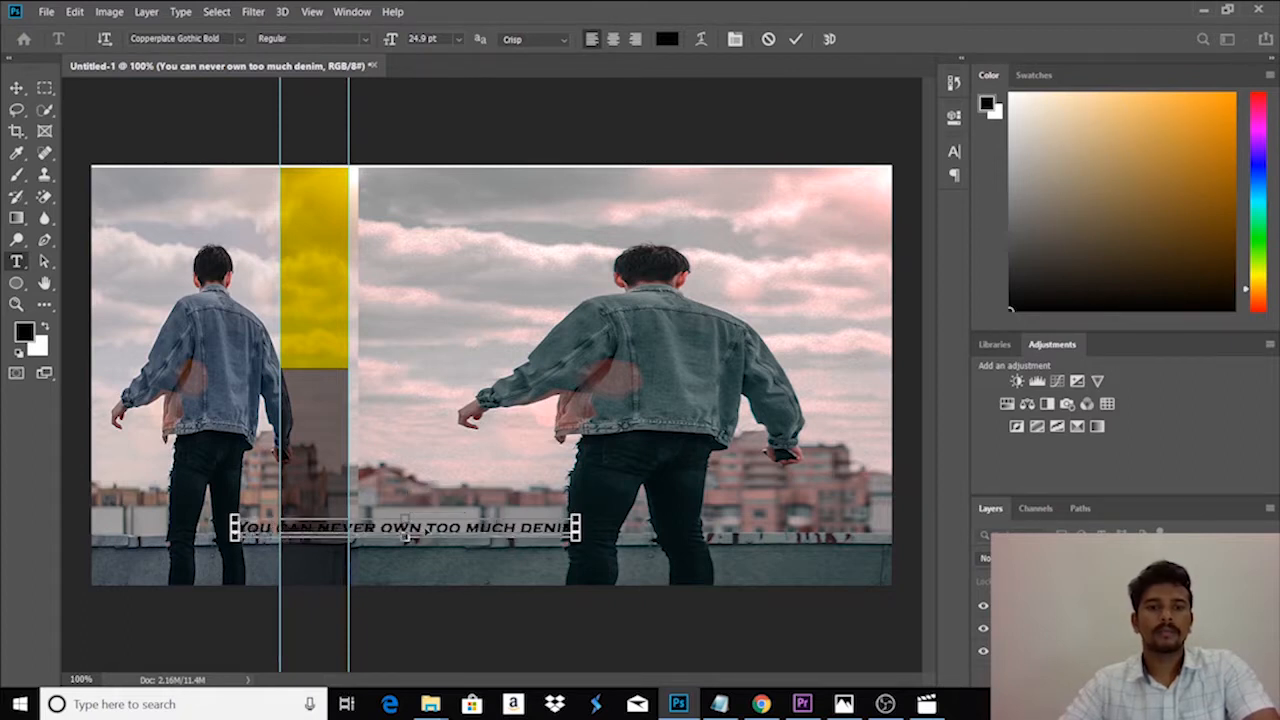
left_click(707, 515)
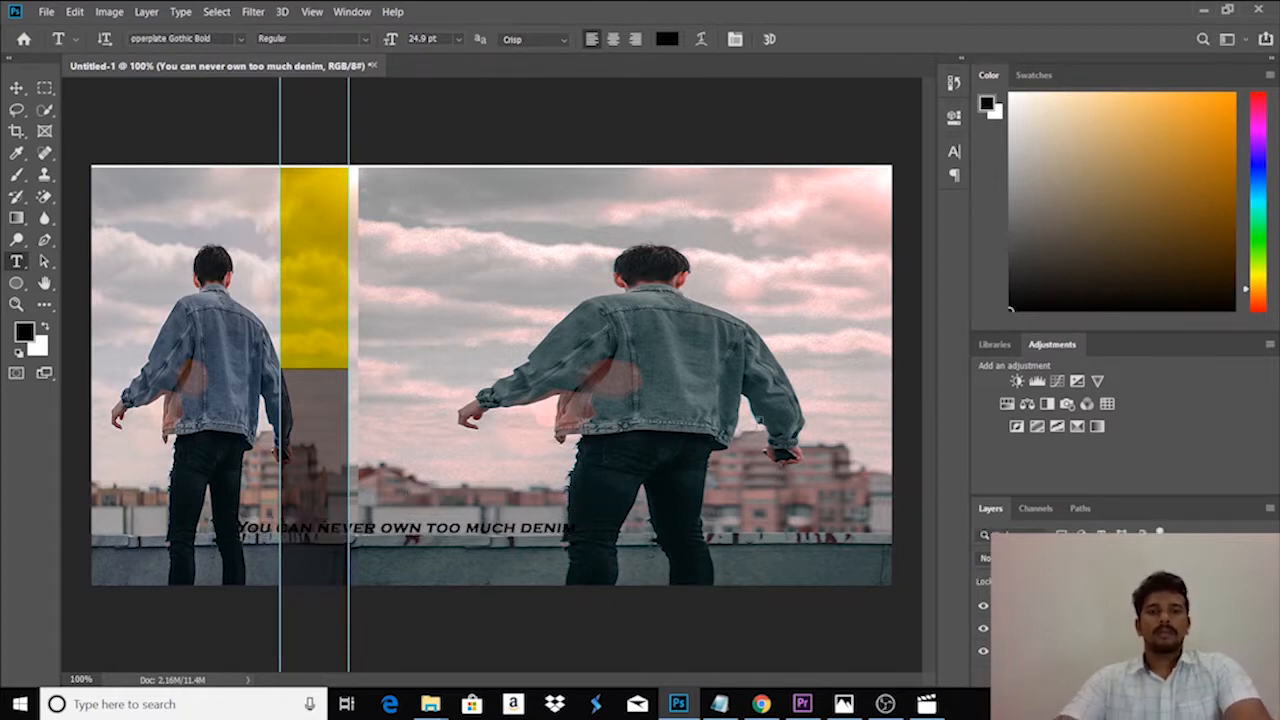